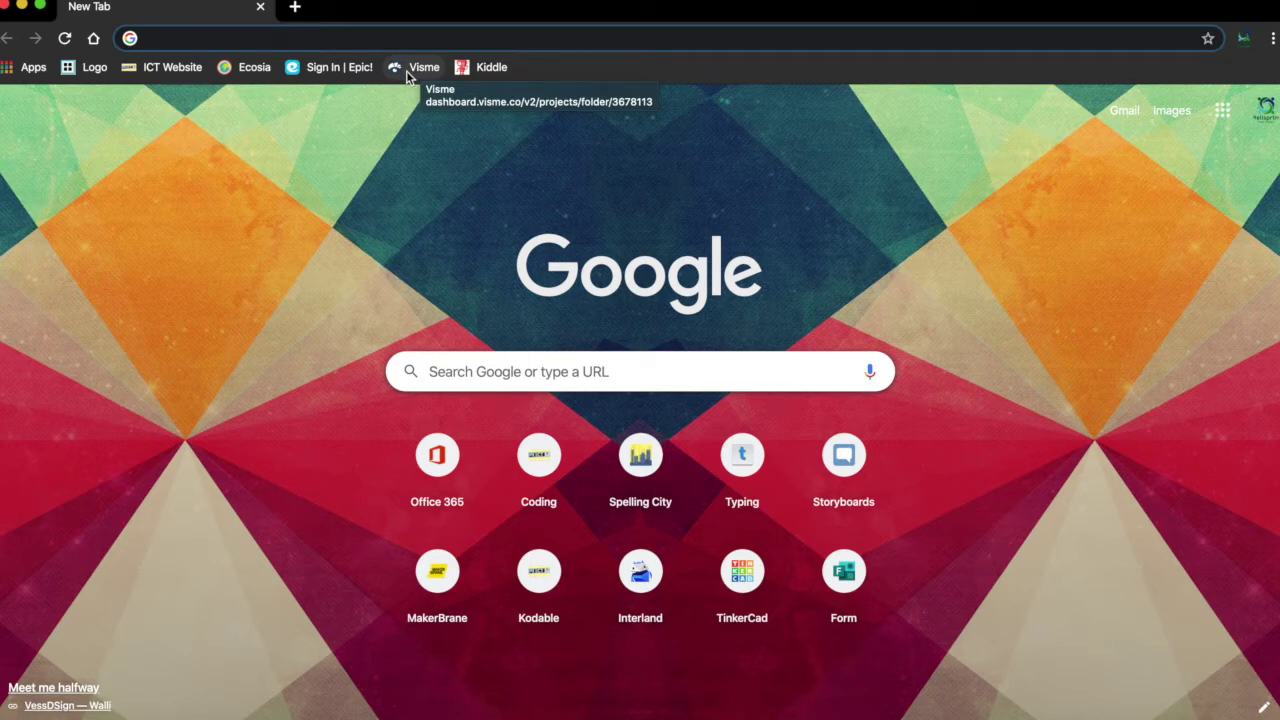
# Log in to Visme with the saved credentials and reach the Grade 5 projects dashboard.
pyautogui.click(414, 67)
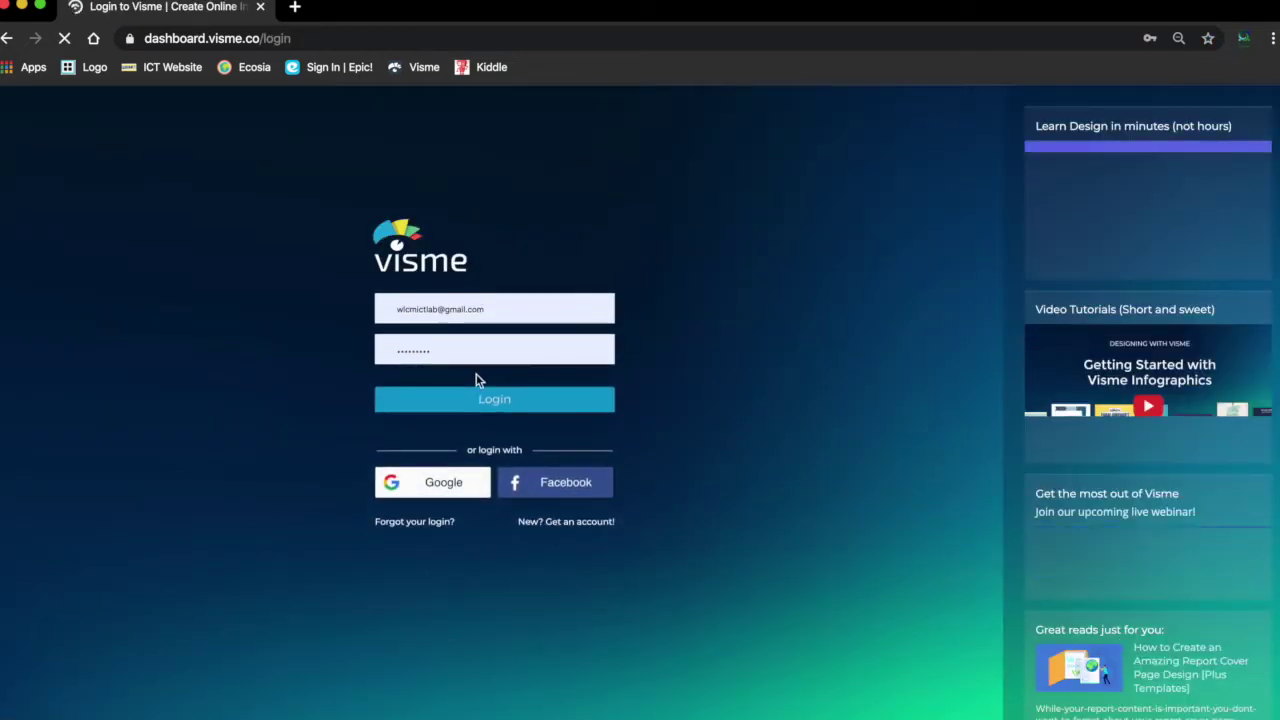
pyautogui.click(483, 399)
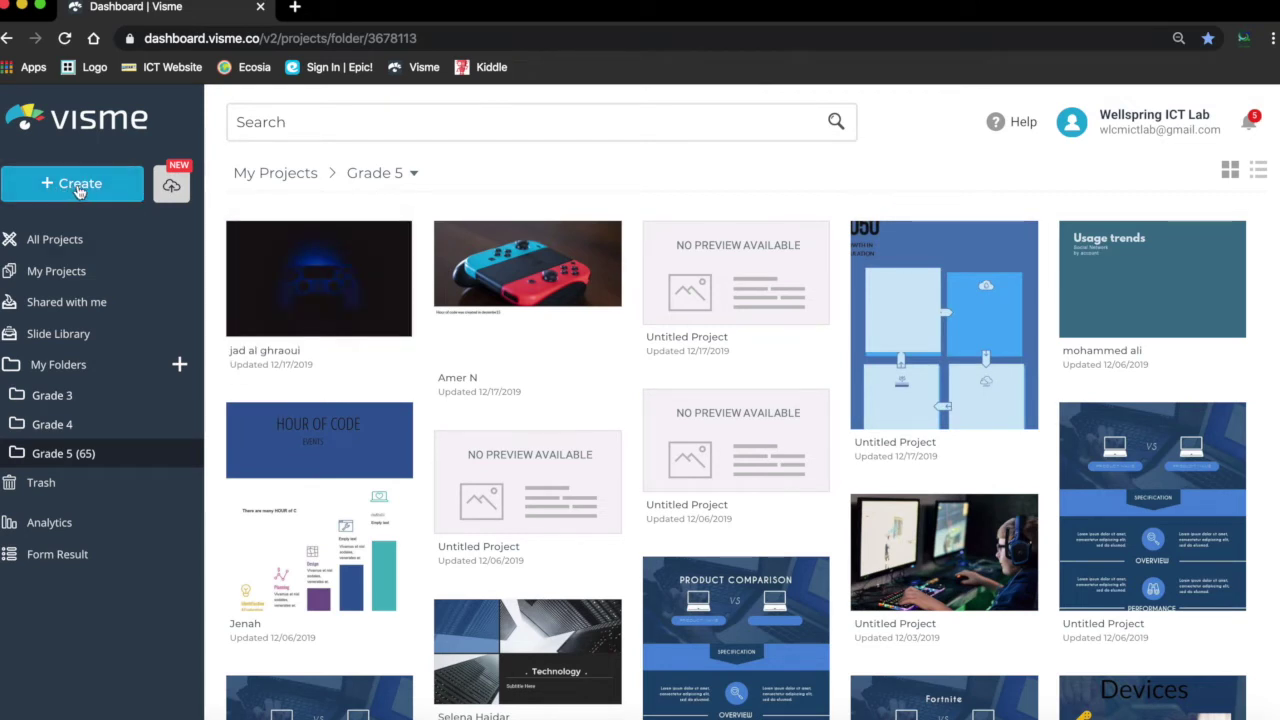
# Browse the Featured infographic templates and start a project from The History of Coffee.
pyautogui.click(79, 188)
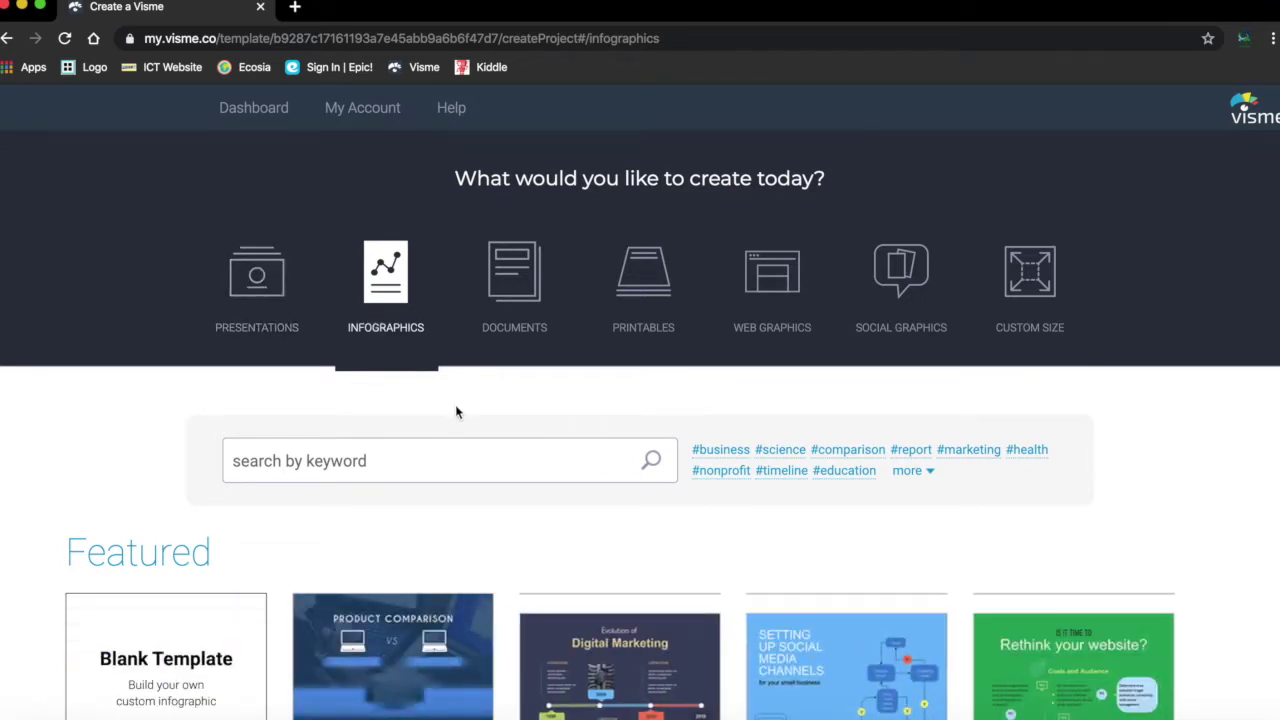
pyautogui.scroll(-3, 448, 424)
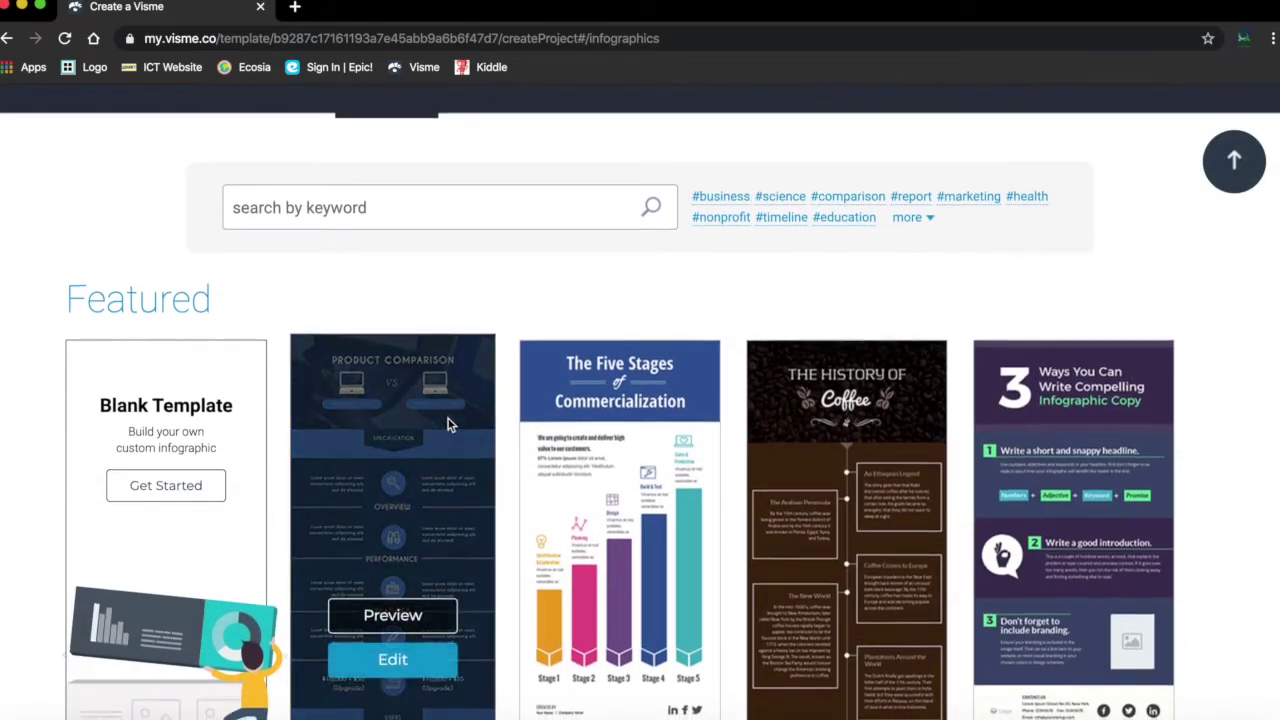
pyautogui.scroll(-2, 448, 424)
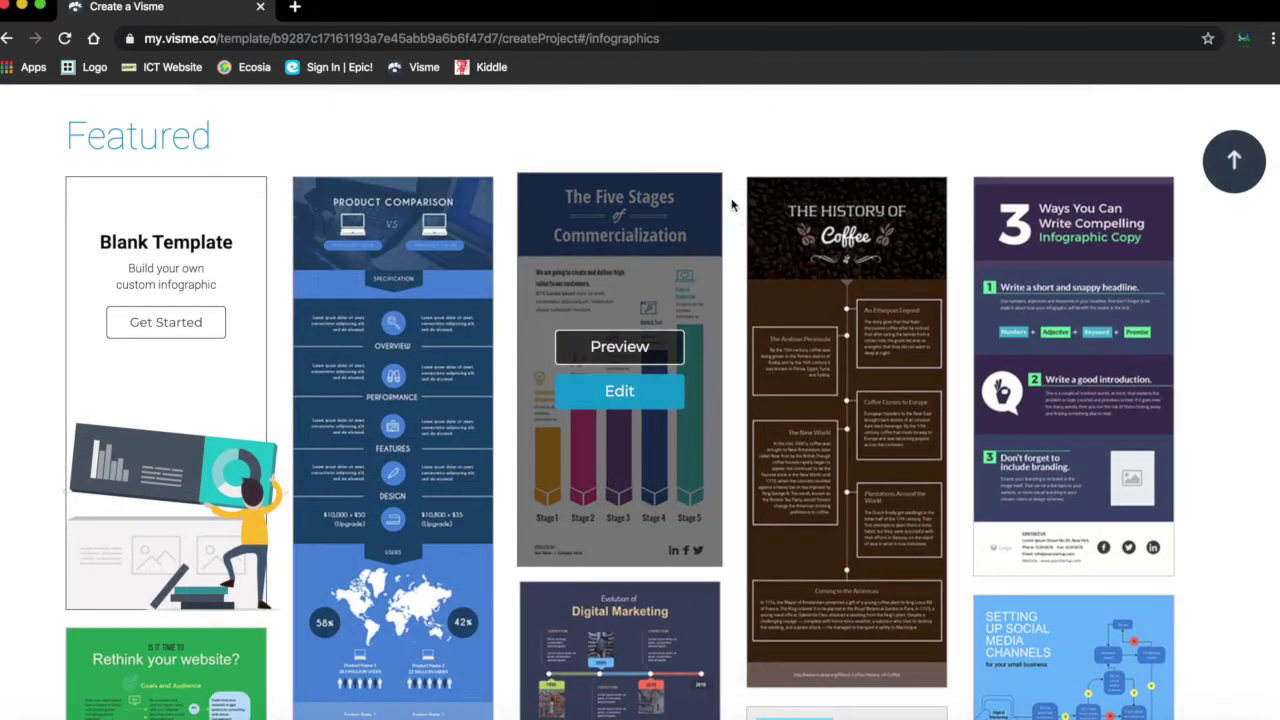
pyautogui.scroll(2, 800, 143)
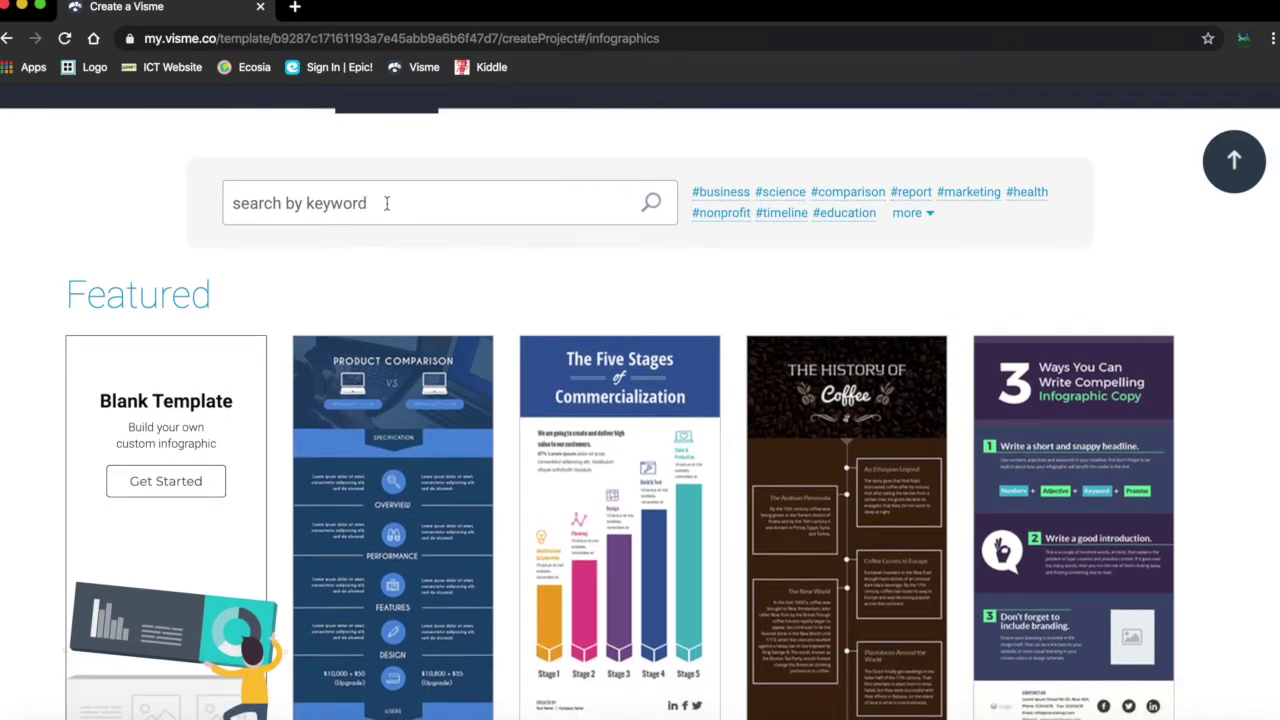
pyautogui.scroll(-7, 990, 370)
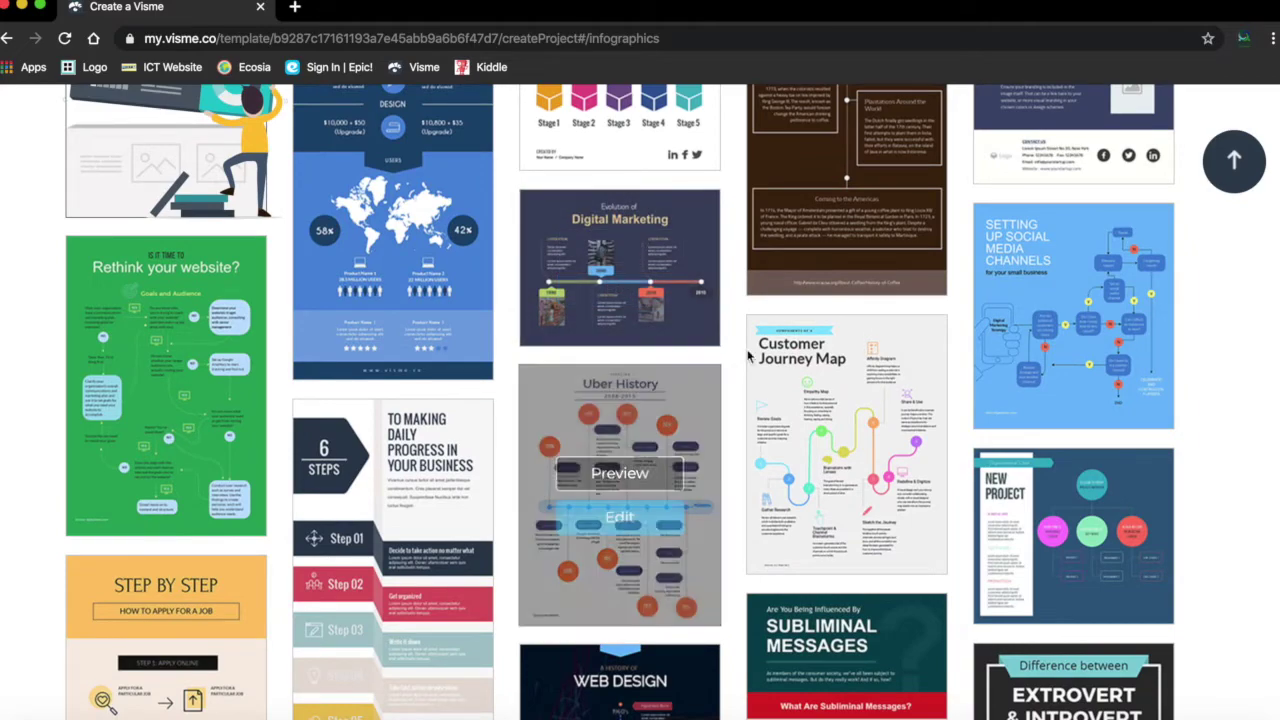
pyautogui.scroll(2, 934, 293)
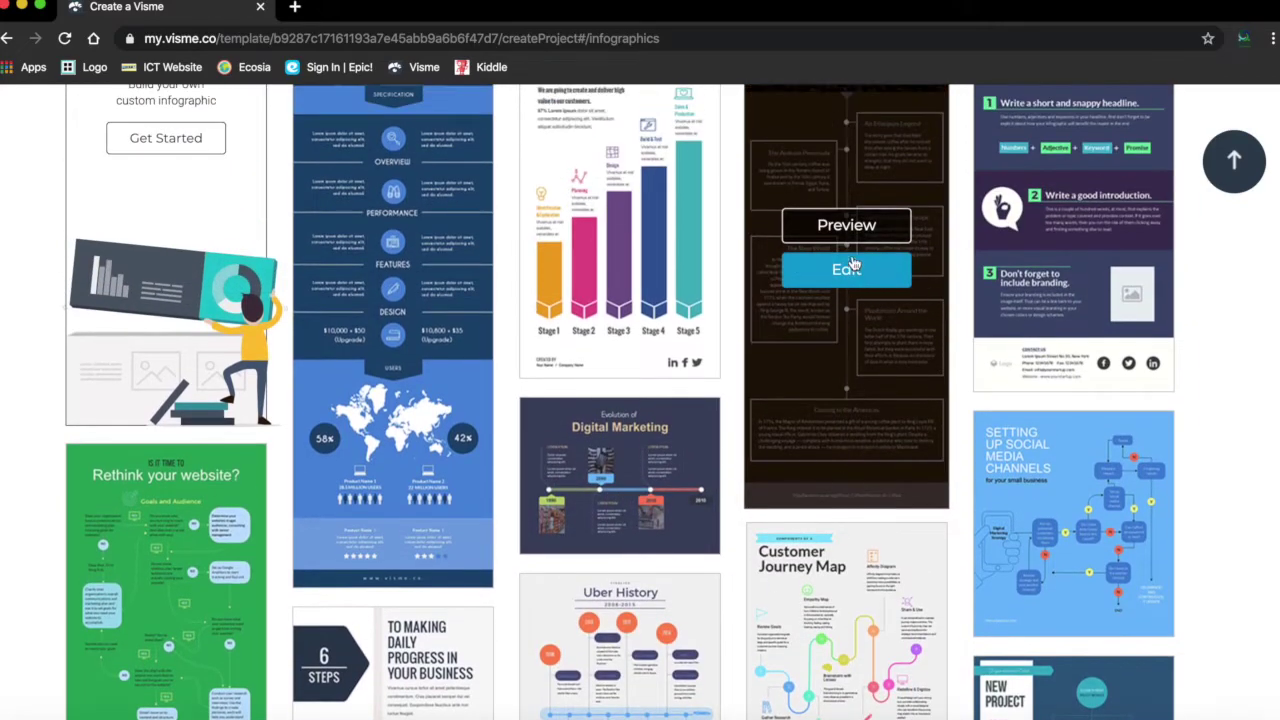
pyautogui.scroll(1, 860, 320)
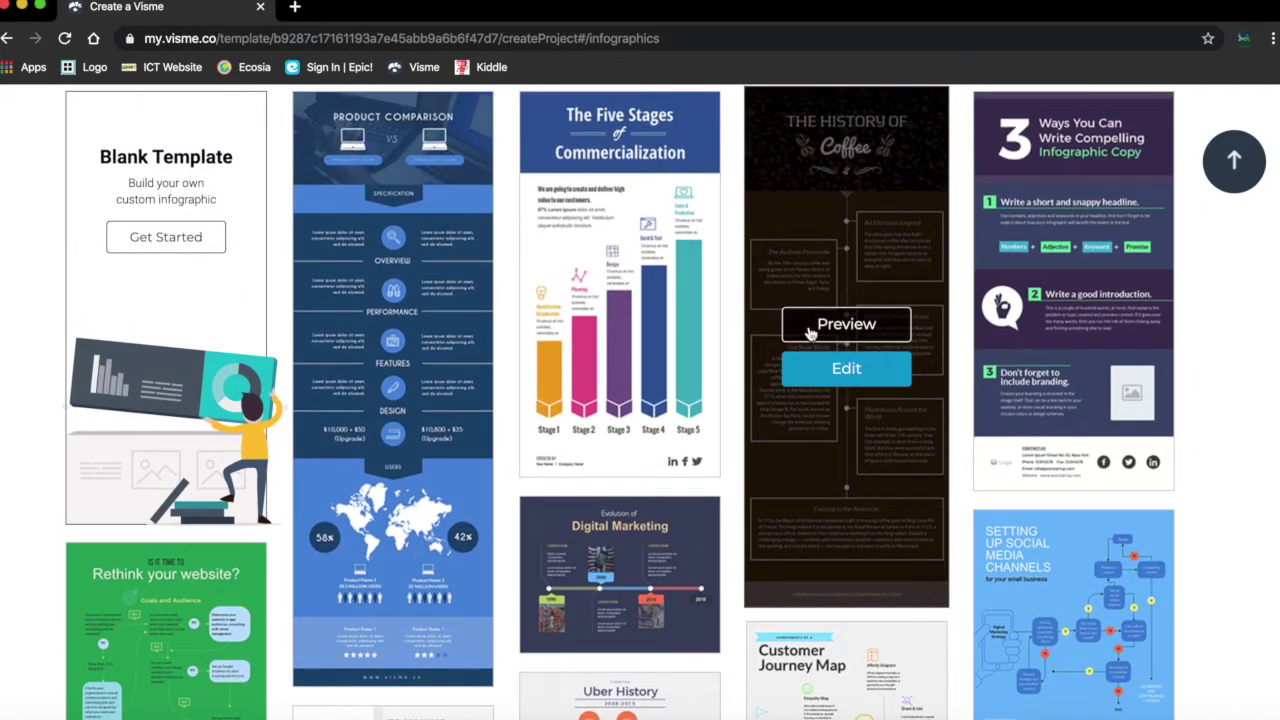
pyautogui.click(846, 369)
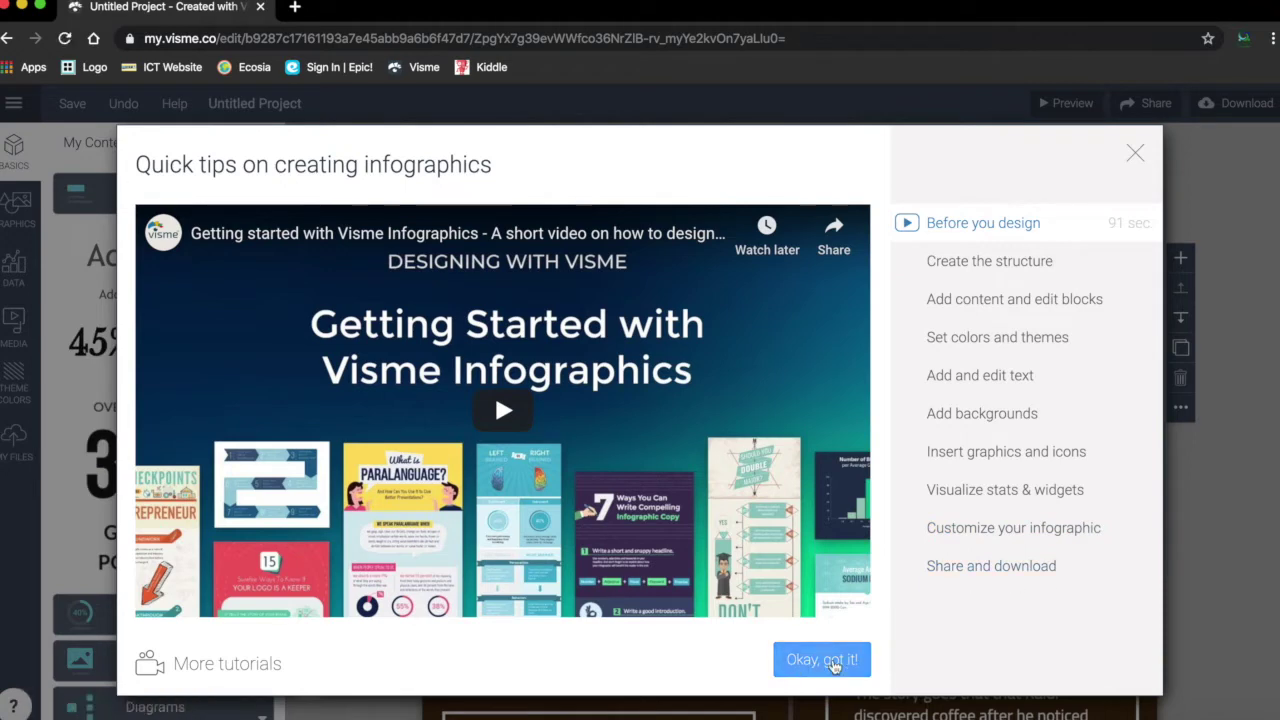
# Dismiss the quick-tips dialog and look over the History of Coffee timeline canvas.
pyautogui.click(822, 662)
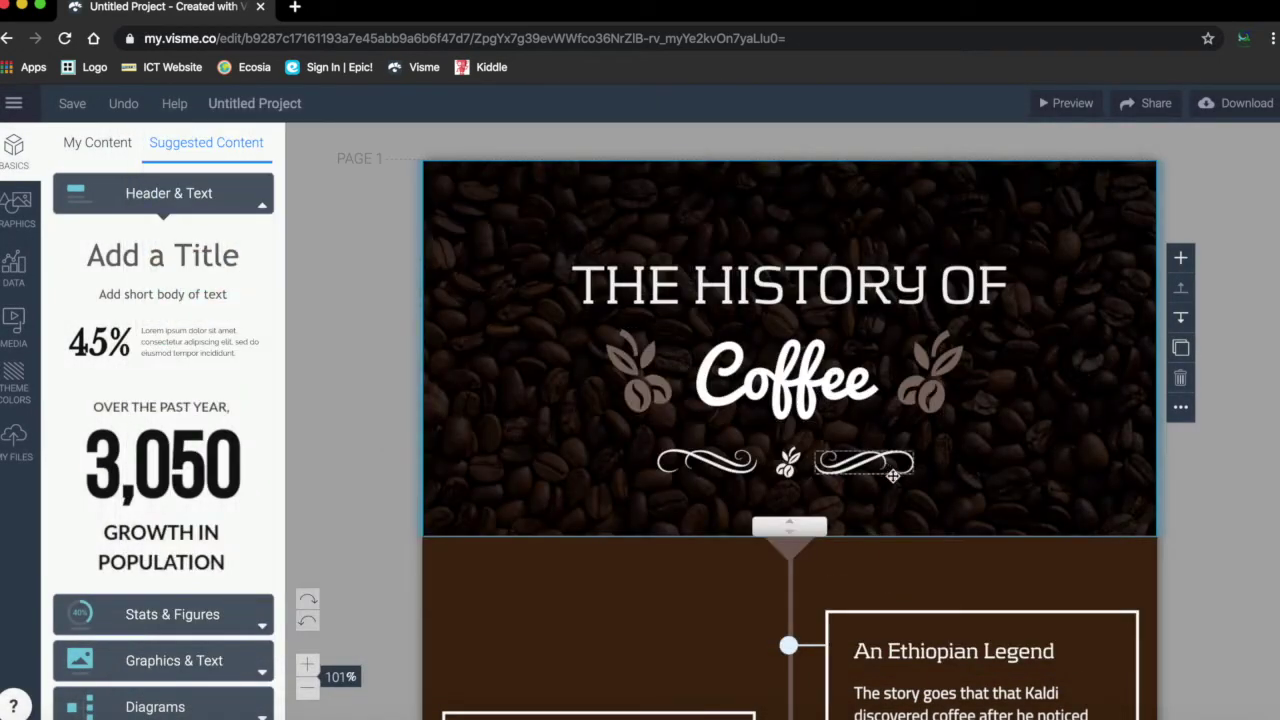
pyautogui.scroll(-10, 884, 450)
pyautogui.scroll(-6, 890, 480)
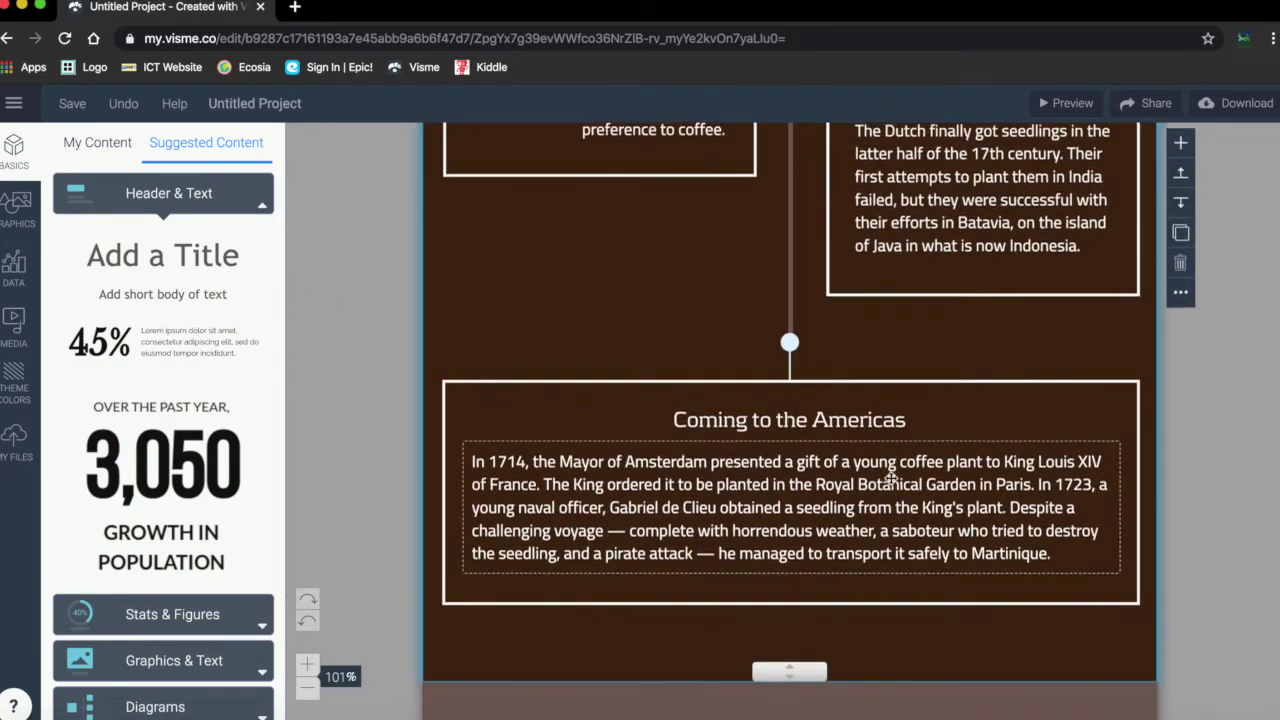
pyautogui.scroll(15, 890, 478)
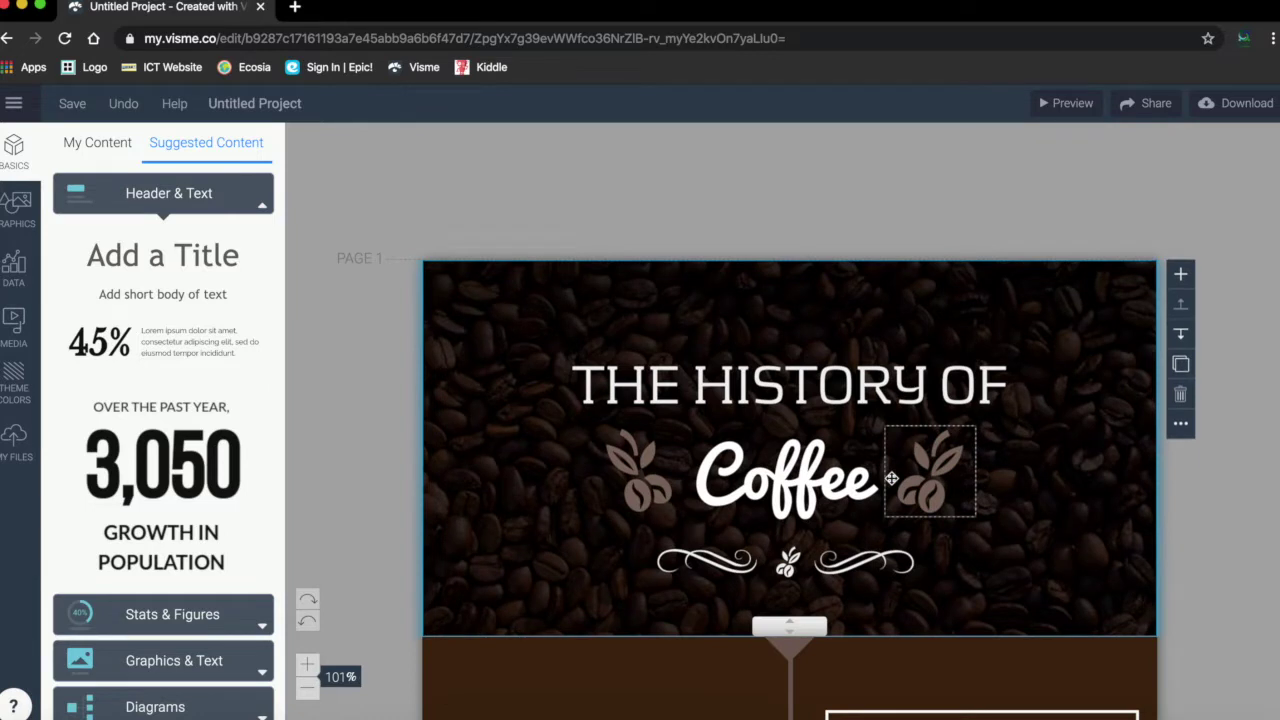
pyautogui.scroll(-3, 891, 479)
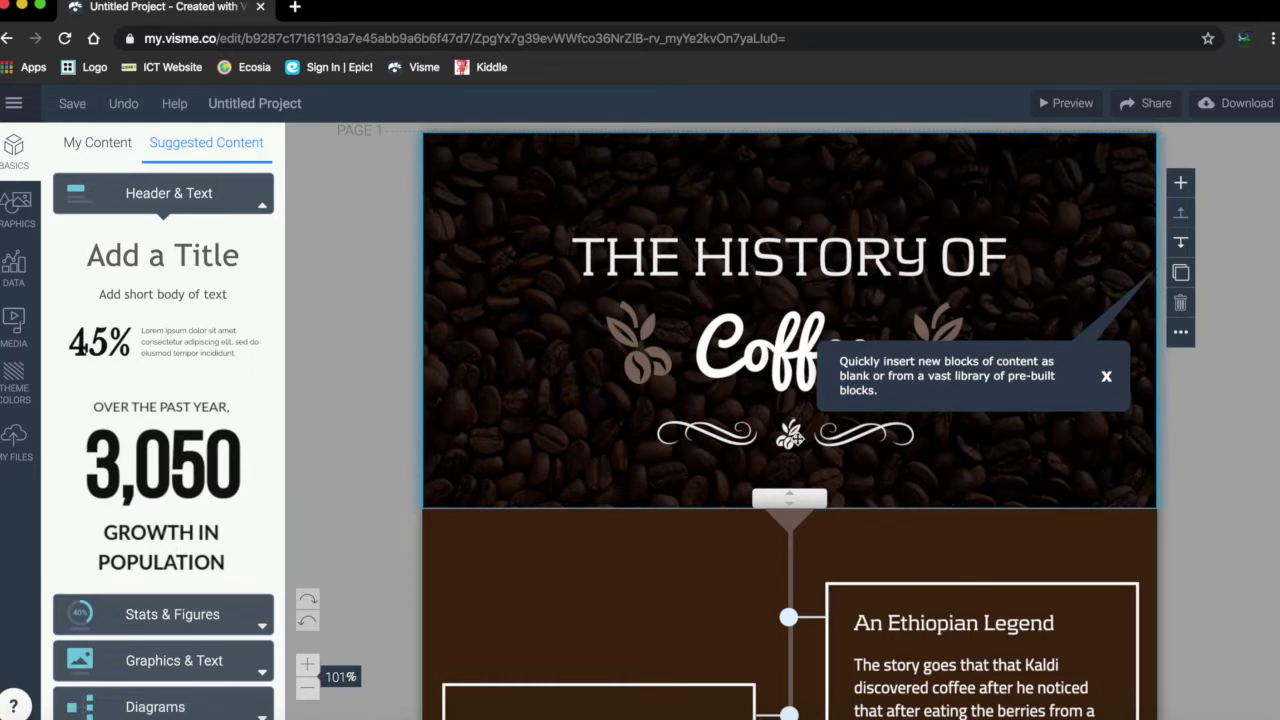
pyautogui.scroll(-6, 805, 480)
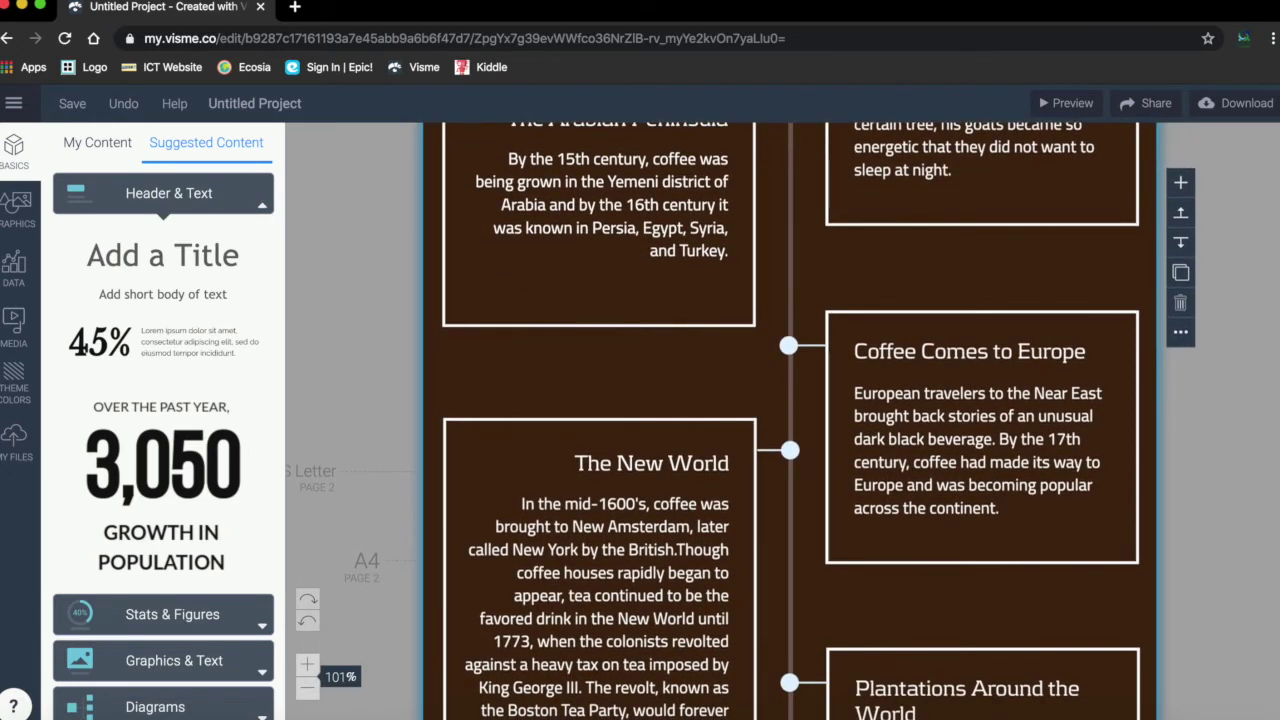
# In a new browser tab, create a second infographic from the Blank Template.
pyautogui.click(295, 8)
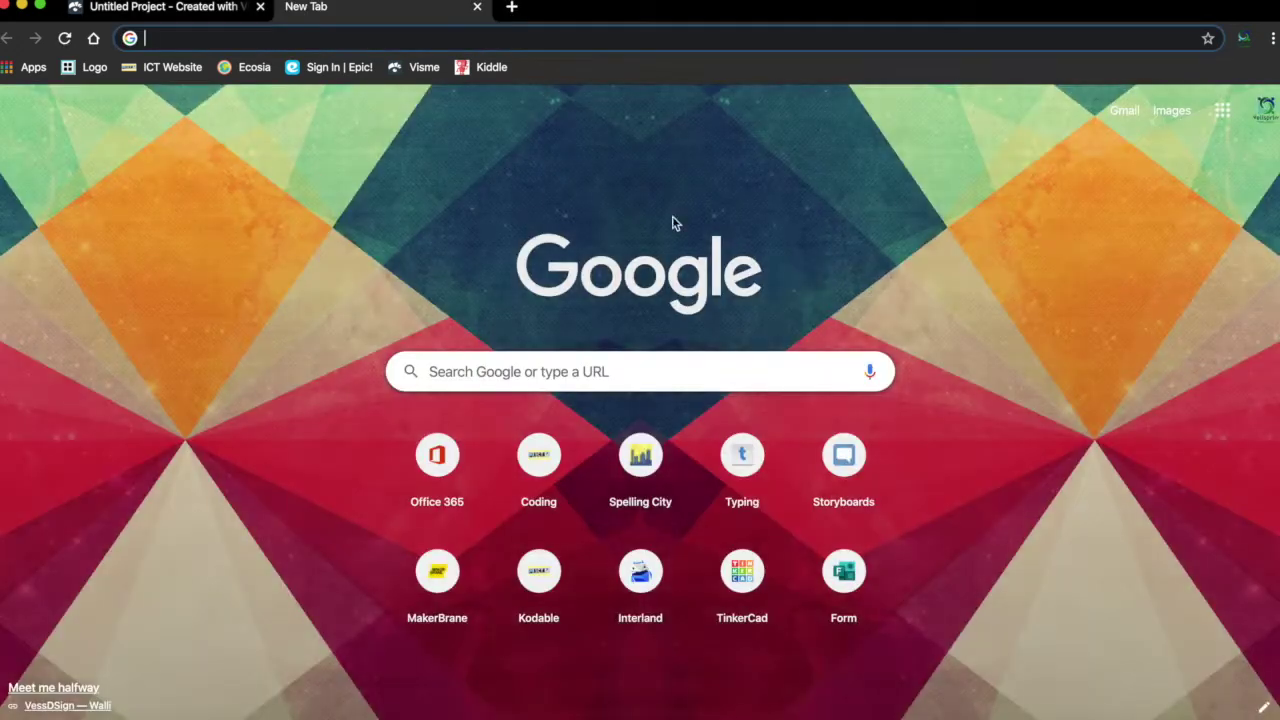
pyautogui.click(420, 67)
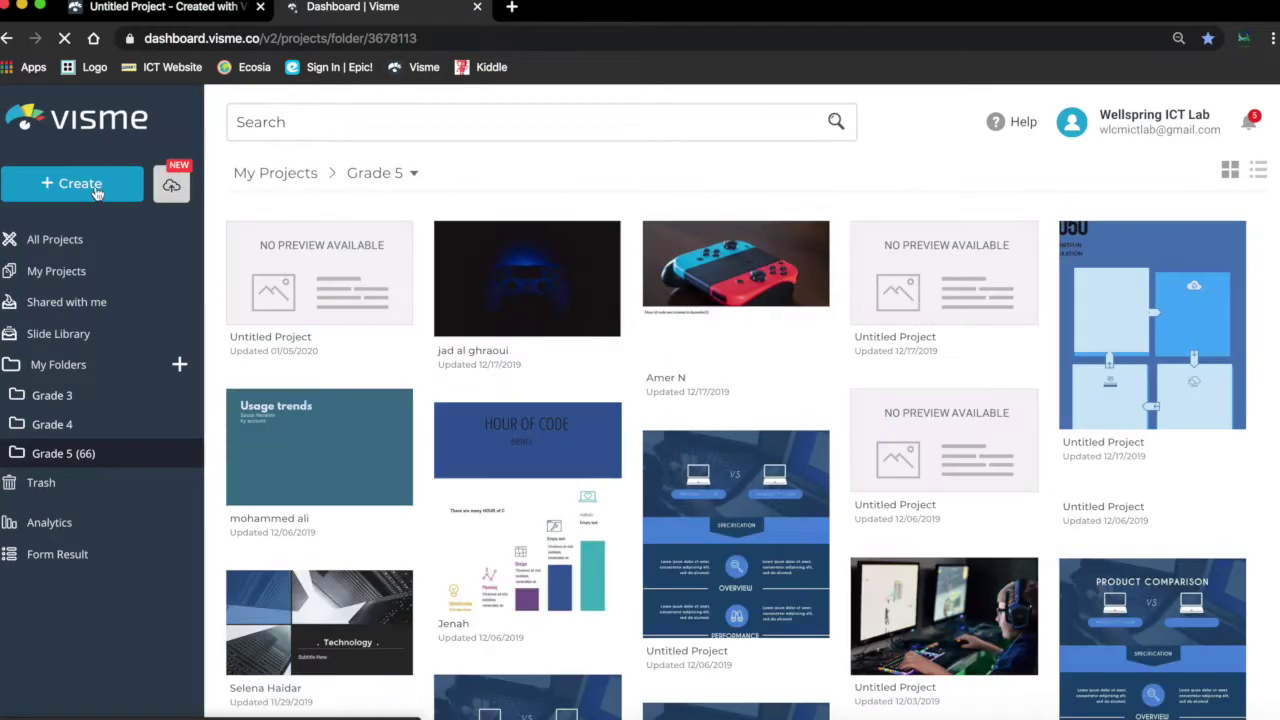
pyautogui.click(97, 190)
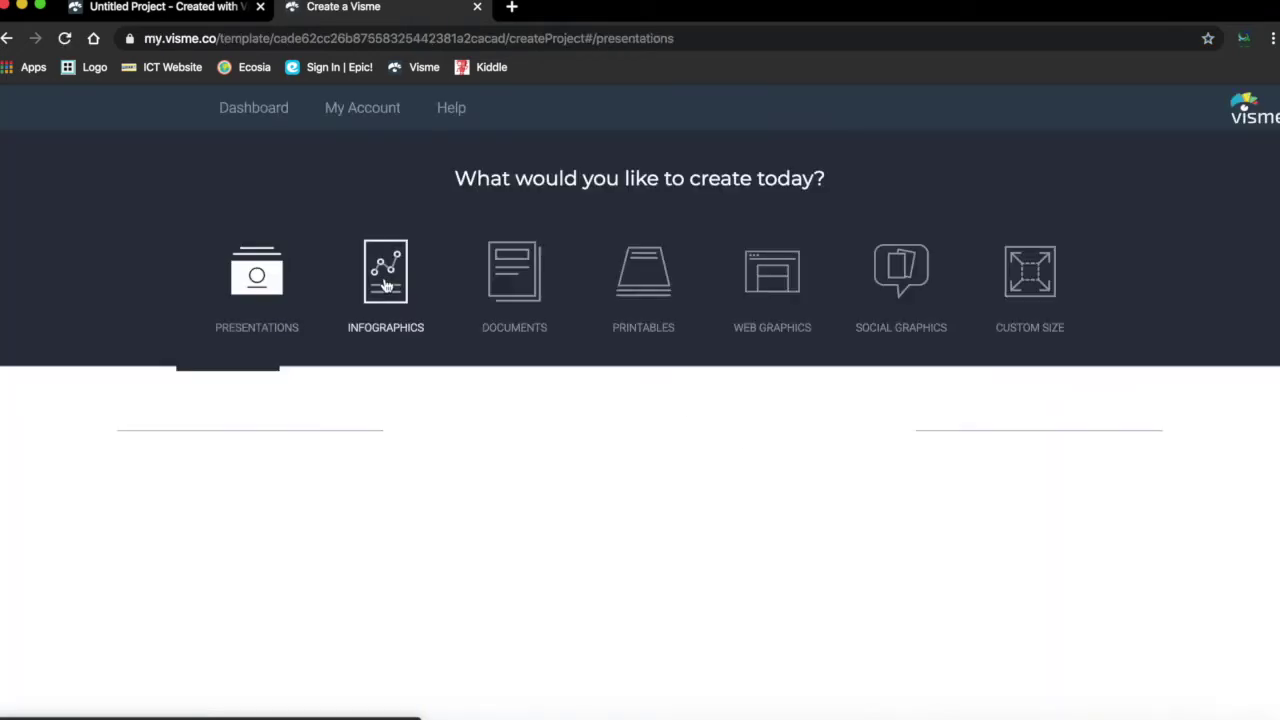
pyautogui.click(395, 300)
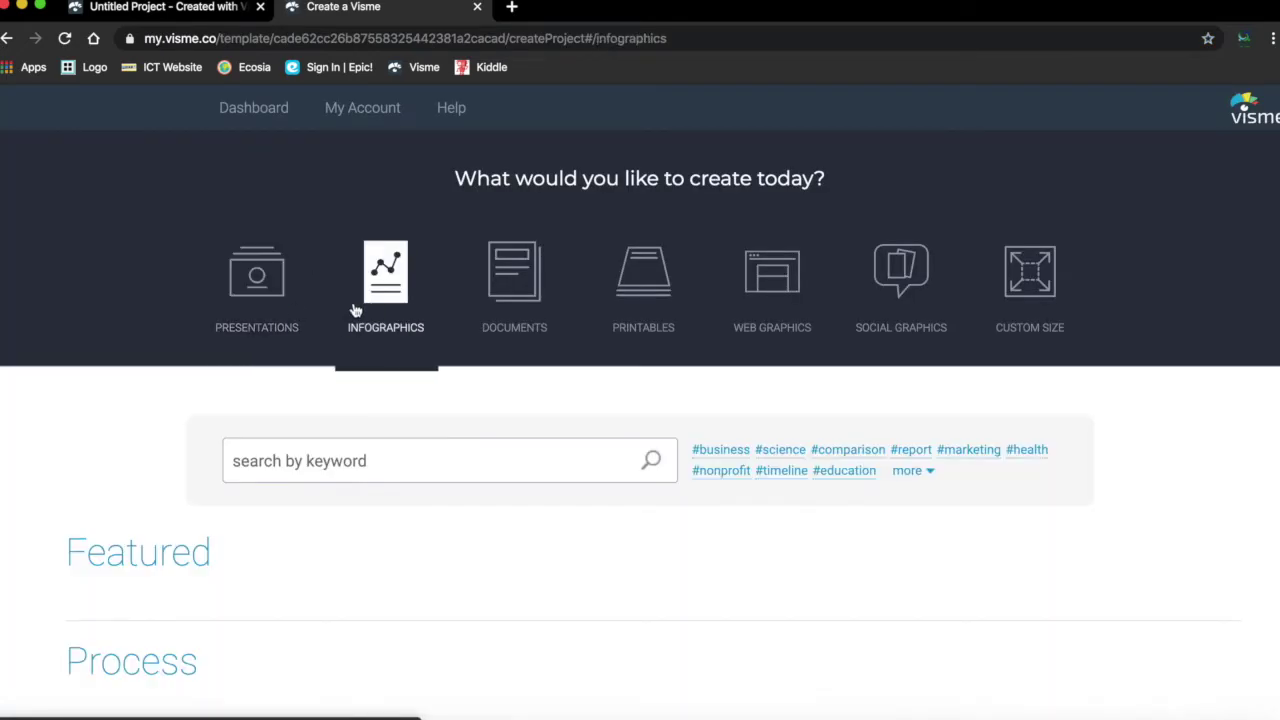
pyautogui.scroll(-3, 235, 458)
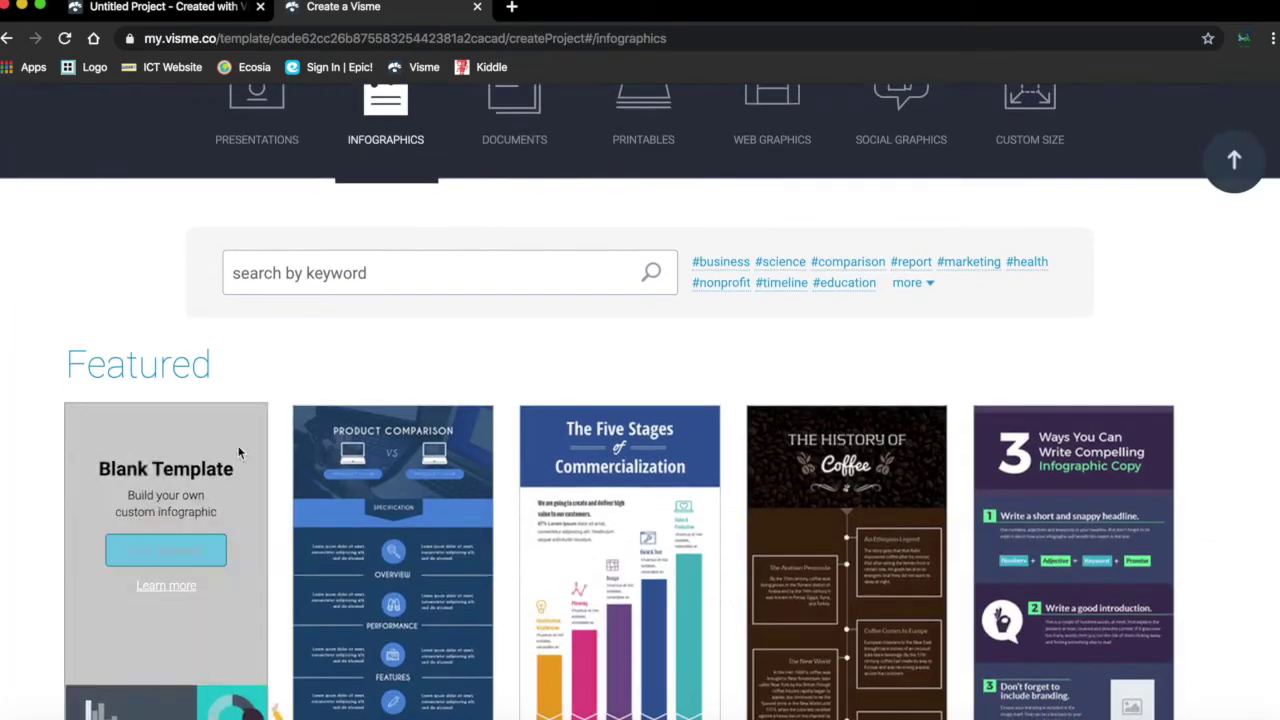
pyautogui.moveTo(160, 572)
pyautogui.click(188, 555)
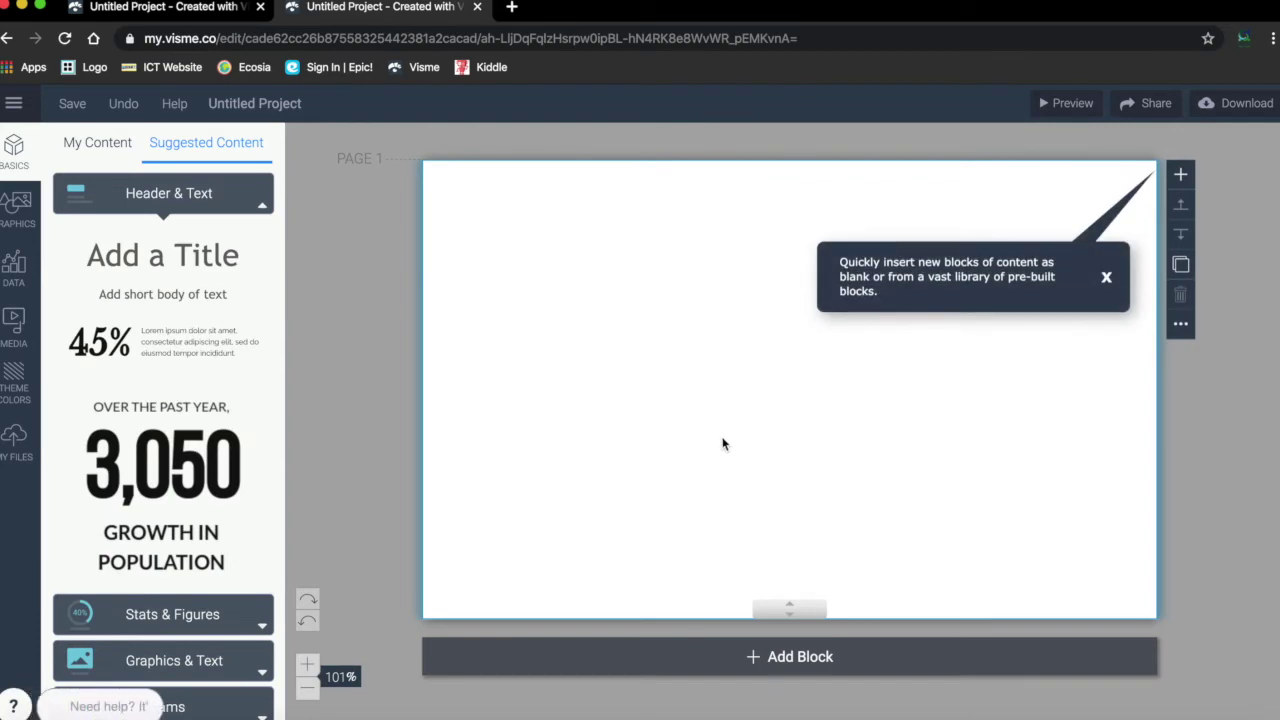
pyautogui.click(182, 10)
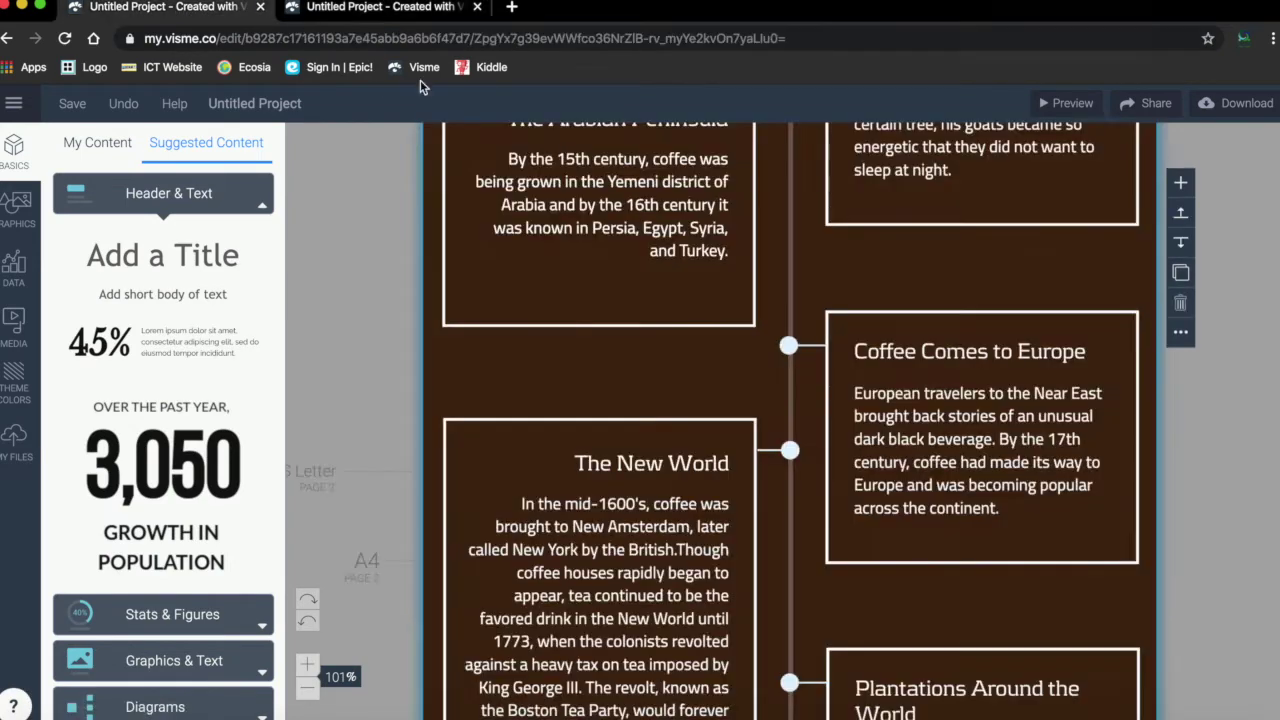
pyautogui.scroll(8, 830, 410)
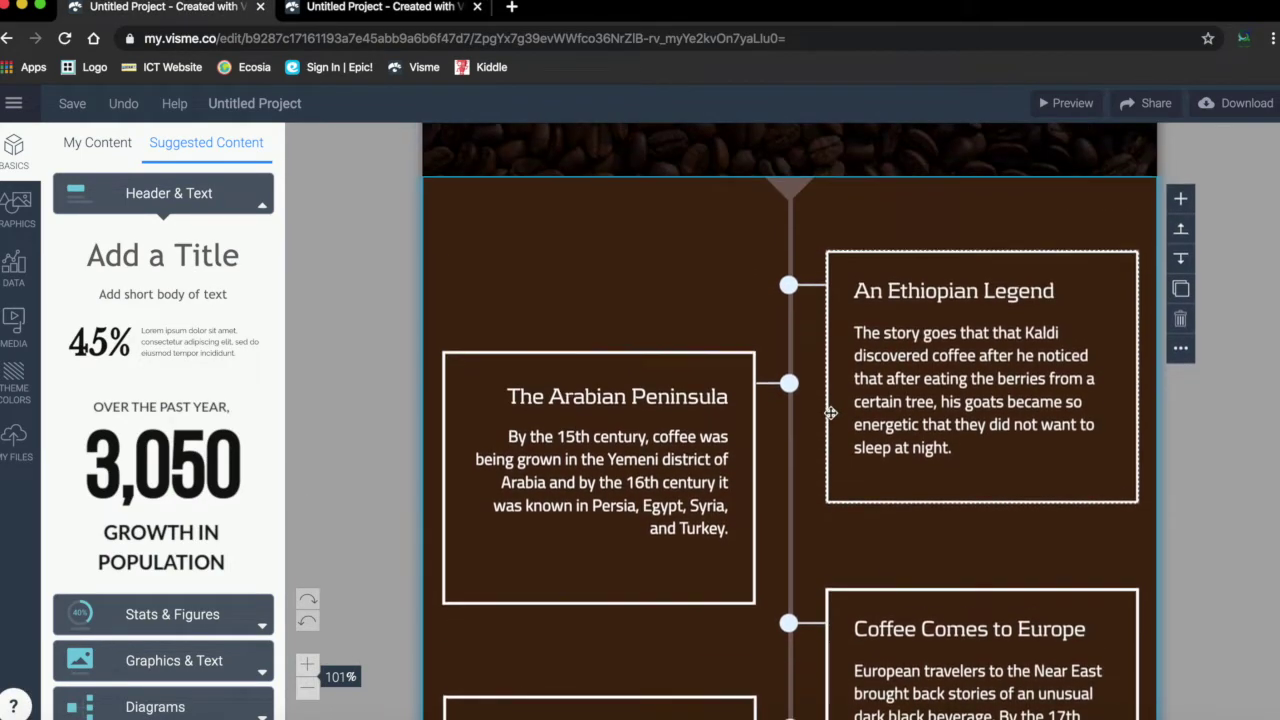
pyautogui.scroll(1, 830, 413)
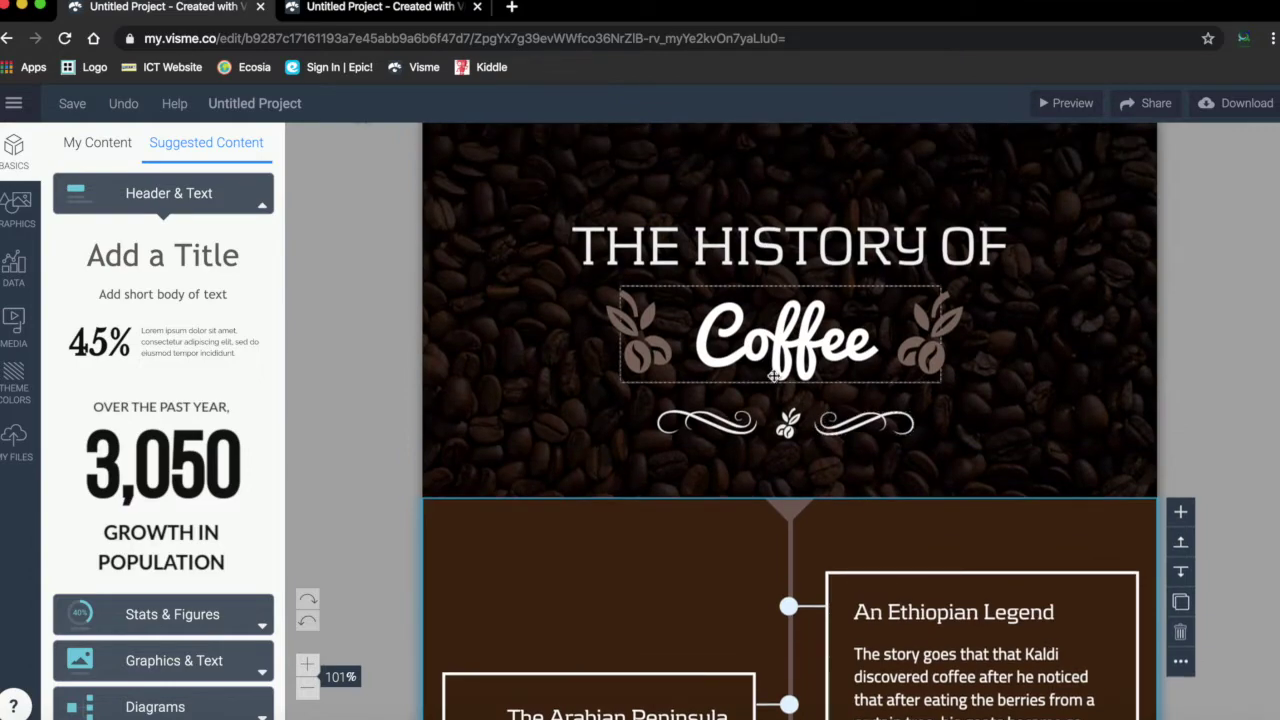
pyautogui.scroll(-12, 1000, 425)
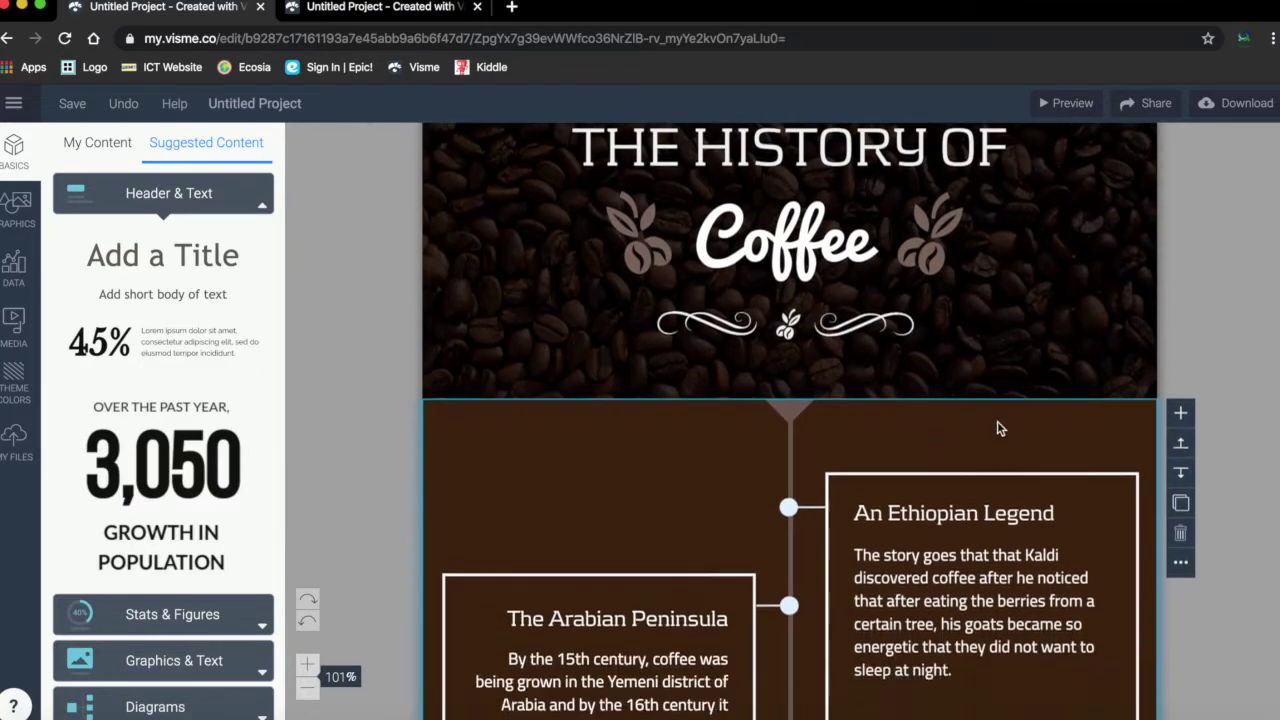
pyautogui.scroll(-5, 997, 420)
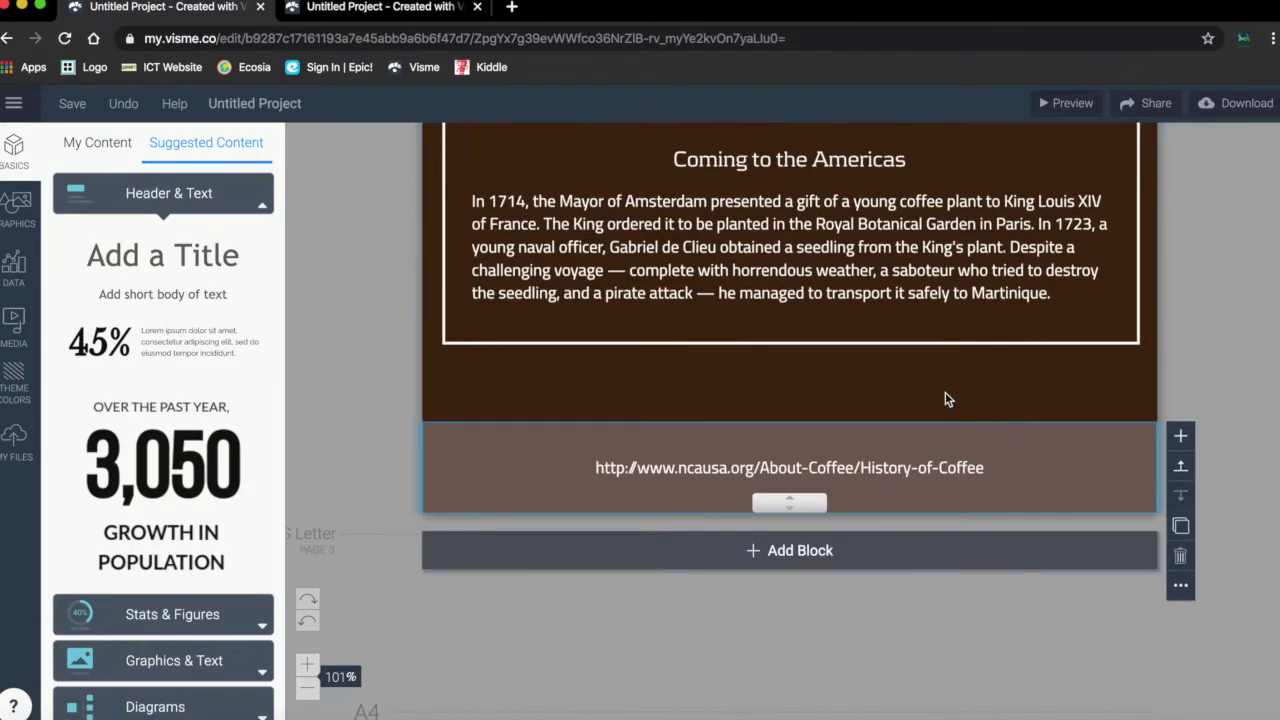
pyautogui.scroll(15, 928, 383)
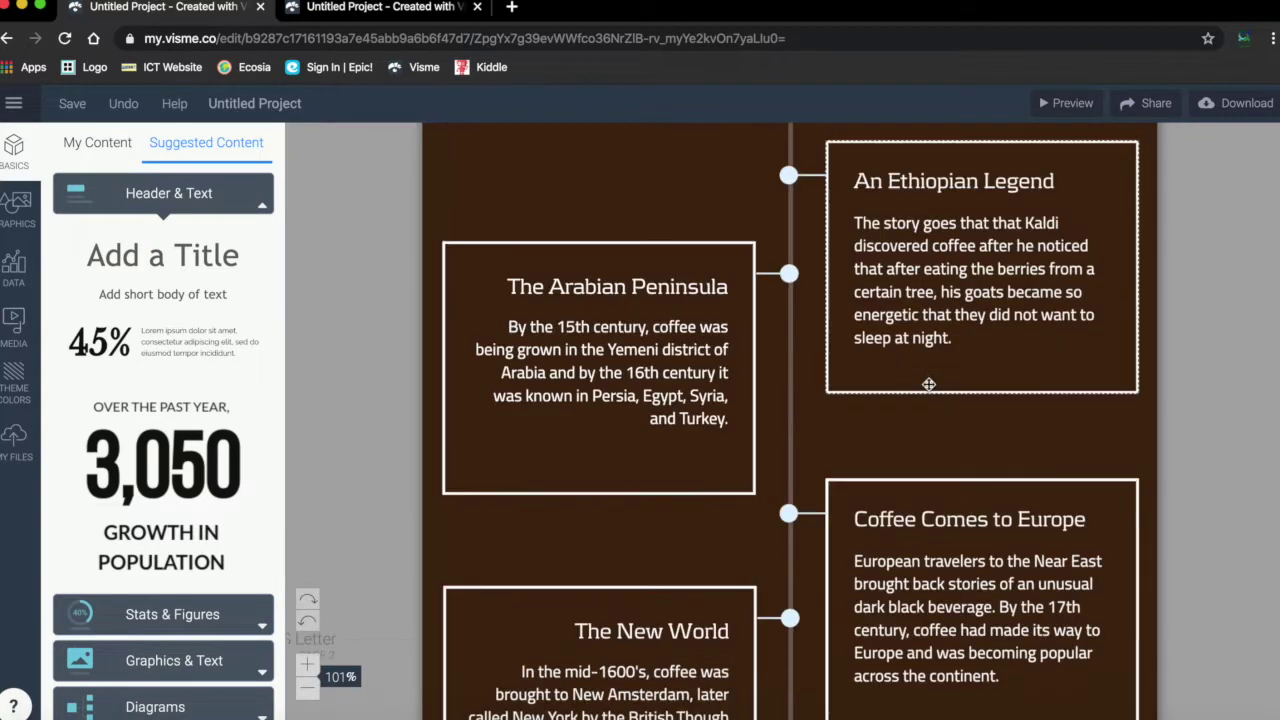
pyautogui.scroll(-2, 958, 415)
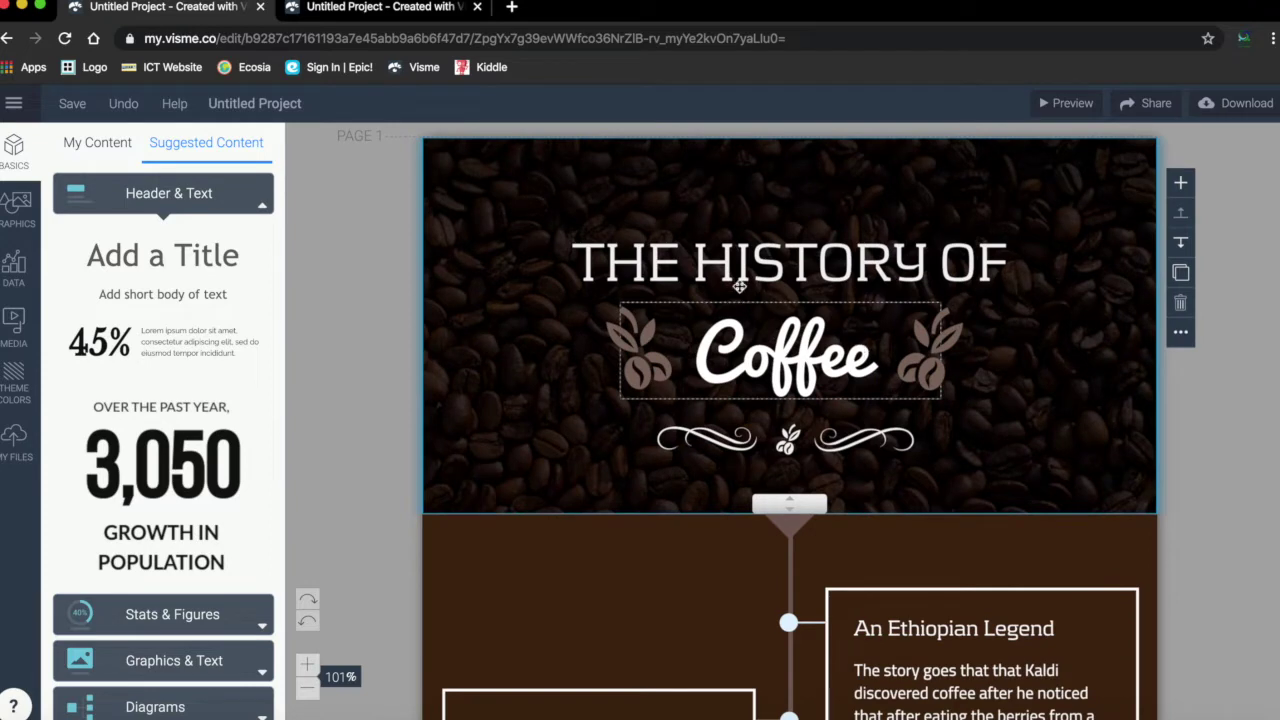
pyautogui.scroll(-5, 800, 360)
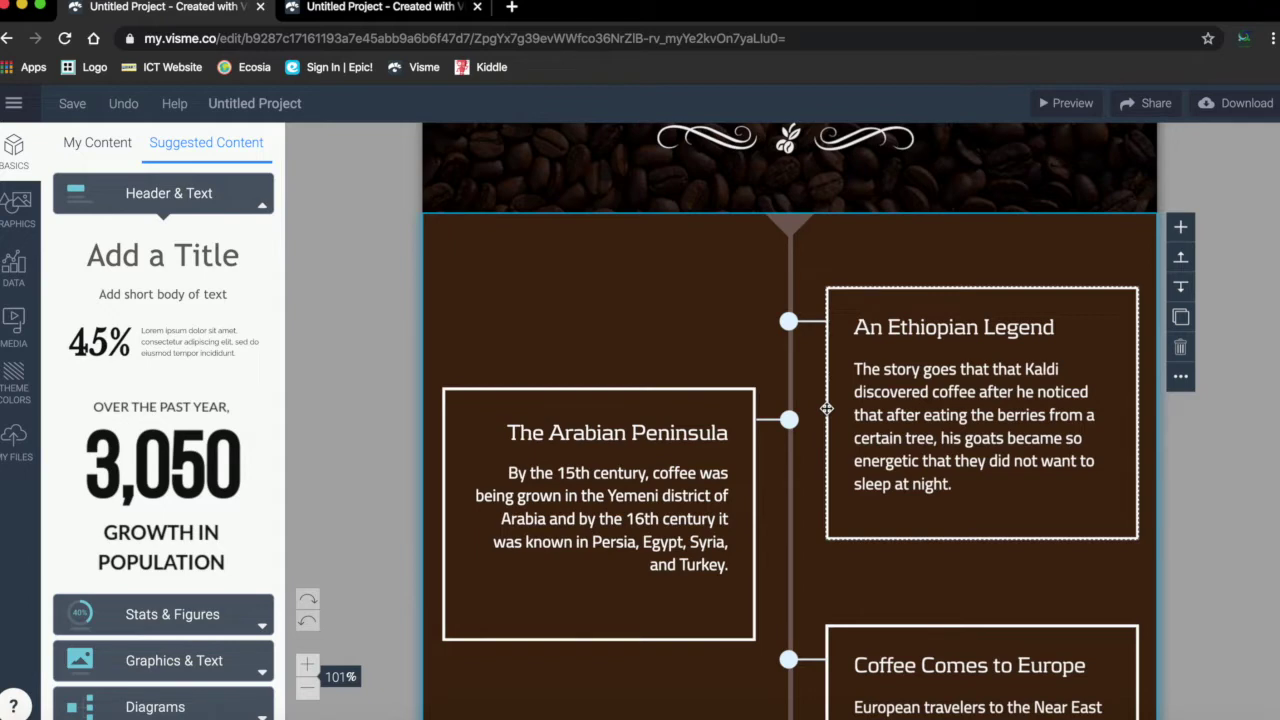
pyautogui.scroll(7, 827, 408)
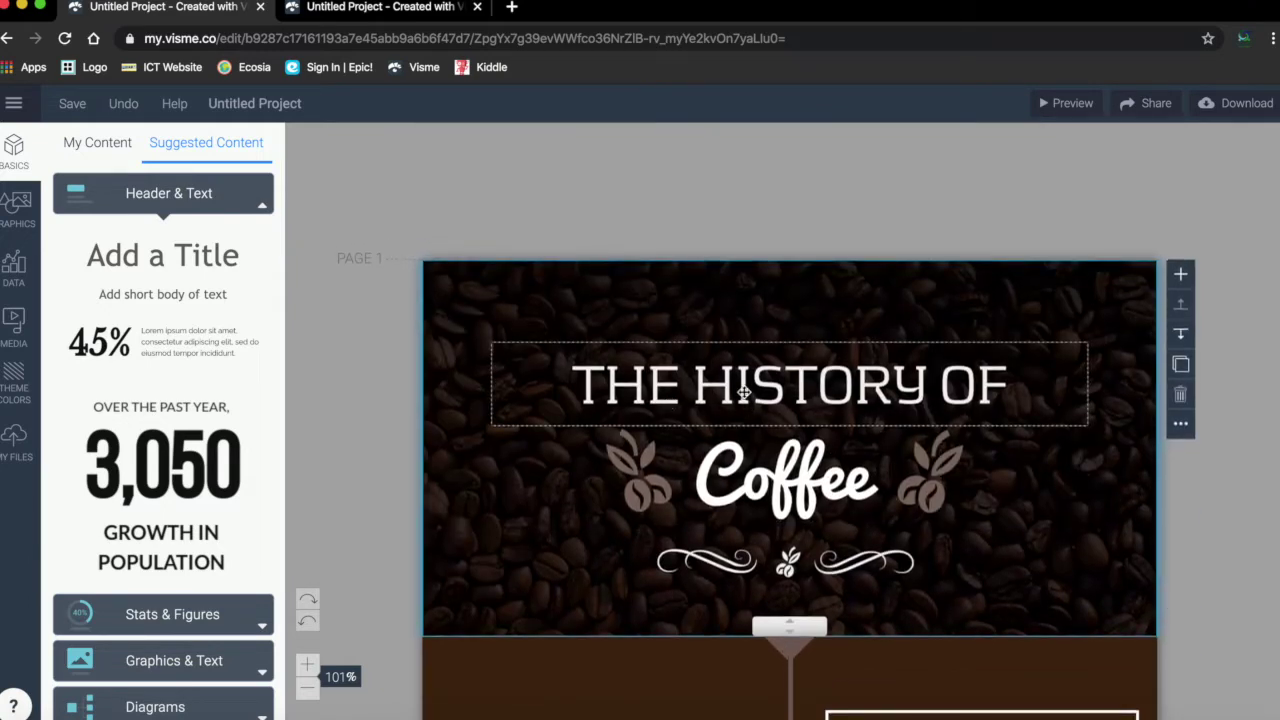
# Retitle 'THE HISTORY OF' to 'The ICT Plan for this unit' and move it above the script word.
pyautogui.click(745, 385)
pyautogui.doubleClick(788, 385)
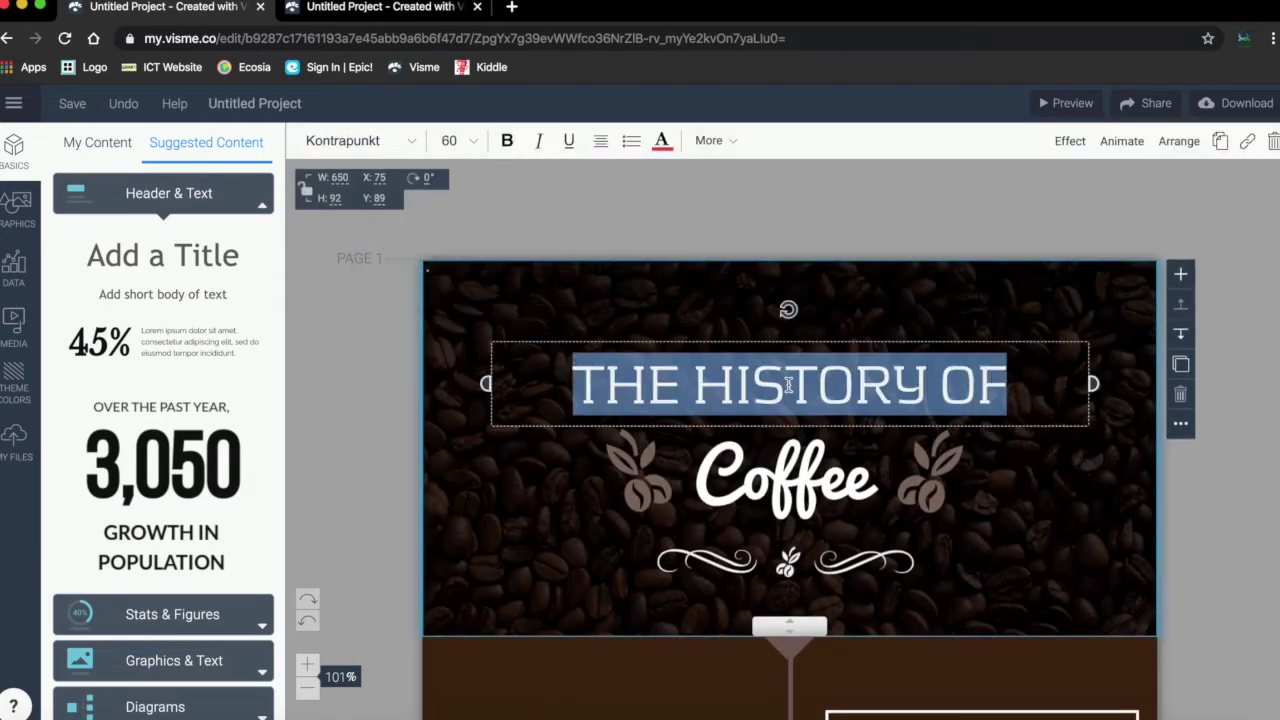
pyautogui.write('The')
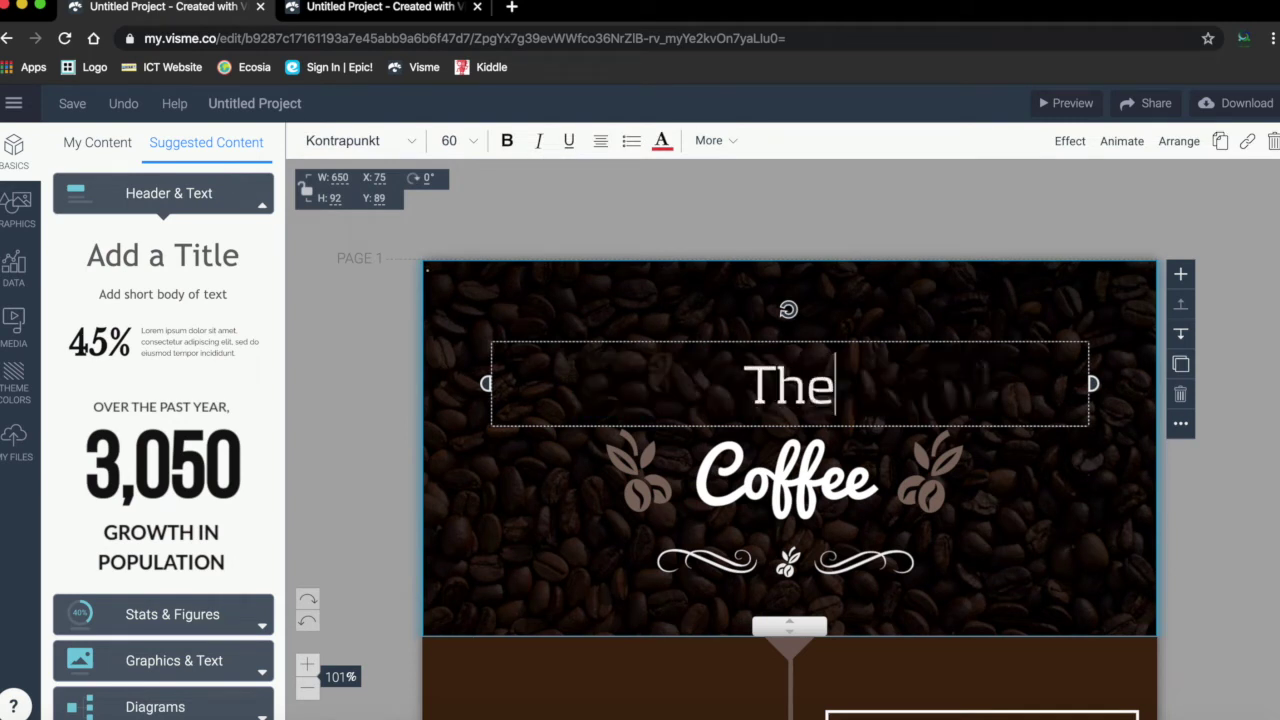
pyautogui.write(' ICT P')
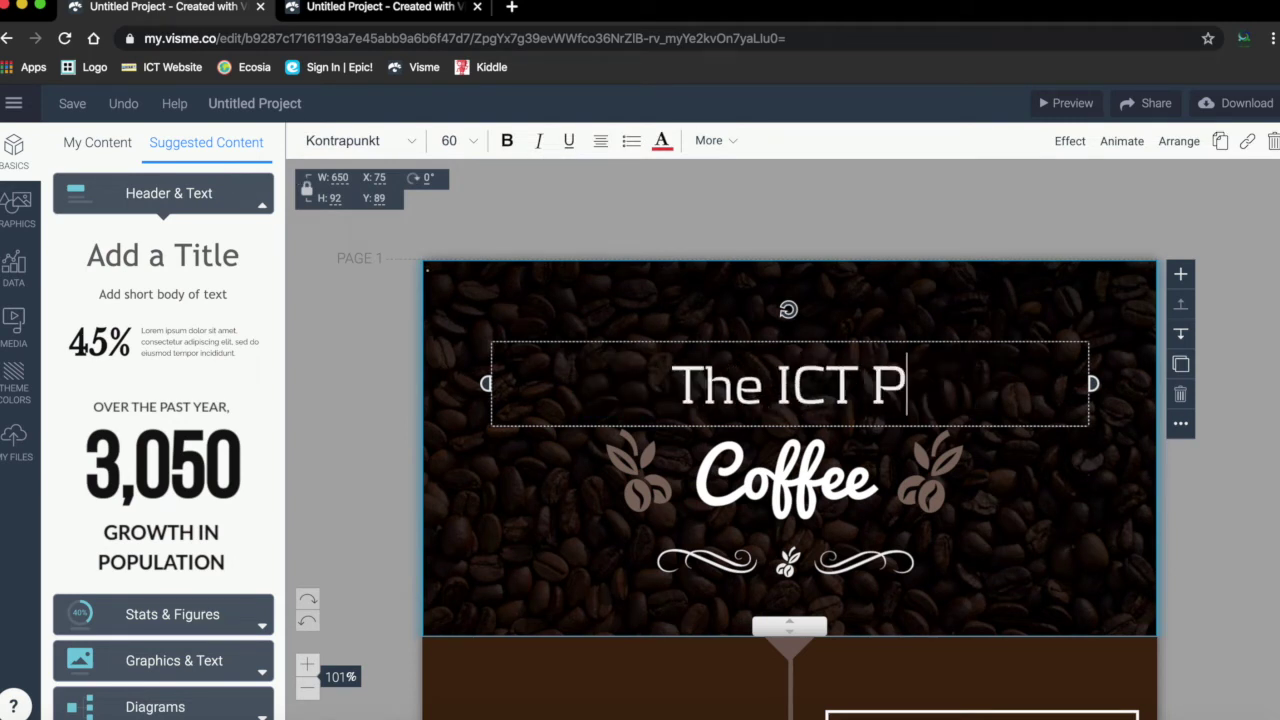
pyautogui.write('lan for this unit')
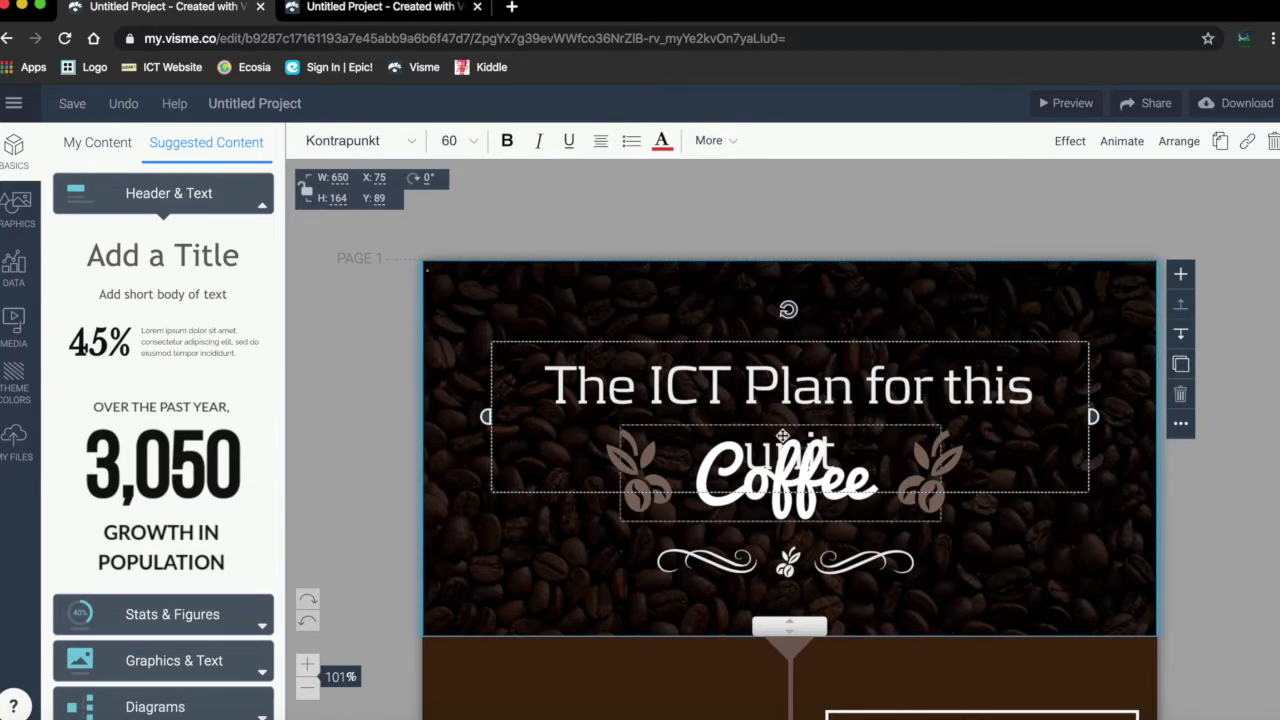
pyautogui.click(992, 390)
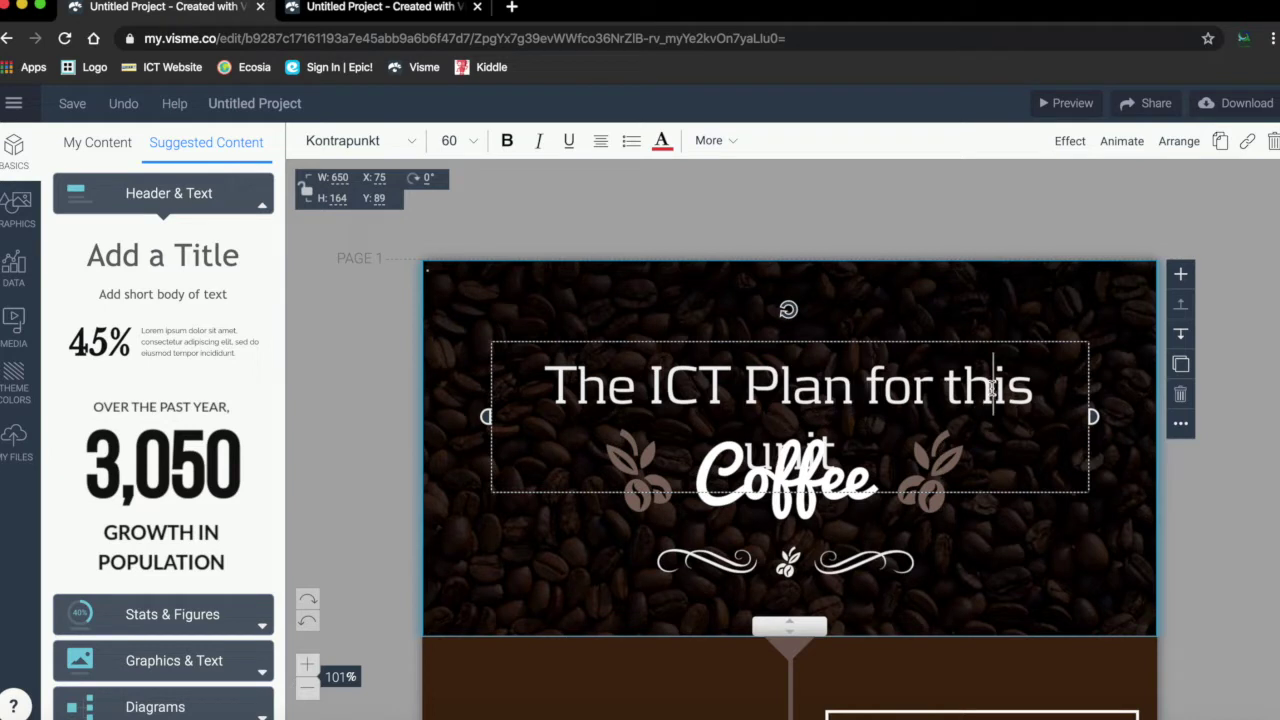
pyautogui.click(820, 345)
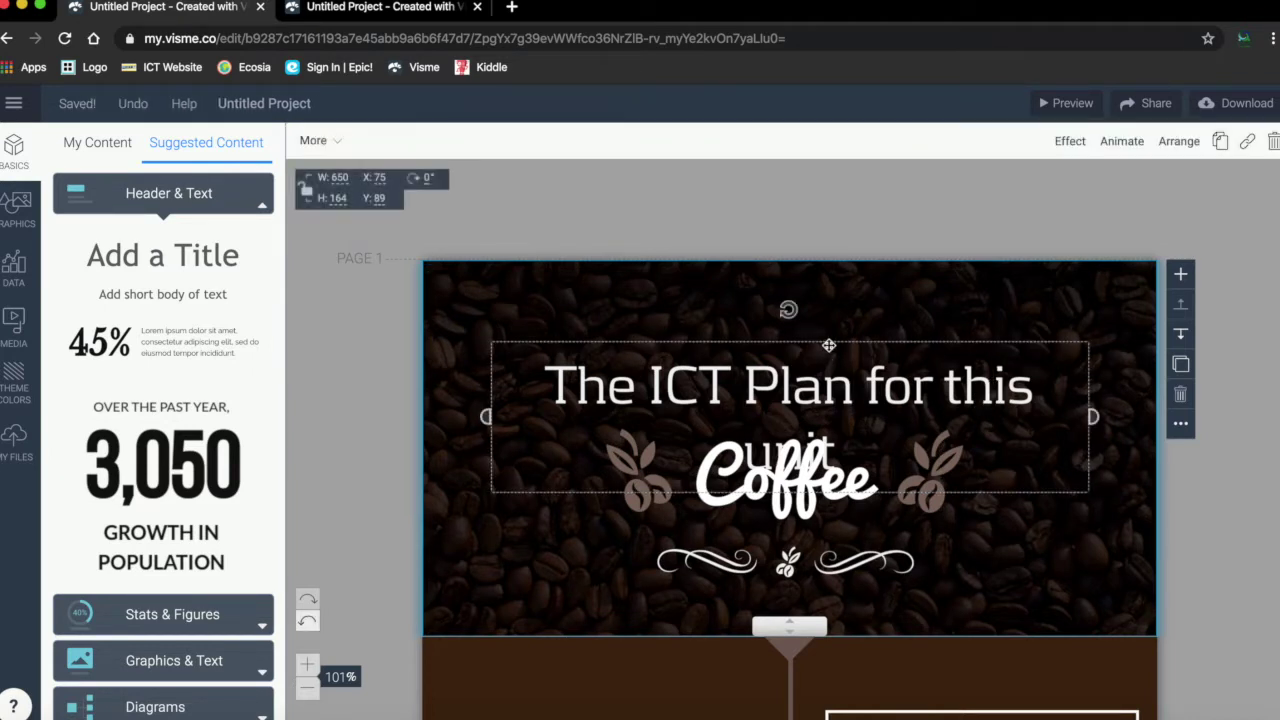
pyautogui.moveTo(847, 342); pyautogui.dragTo(849, 285)
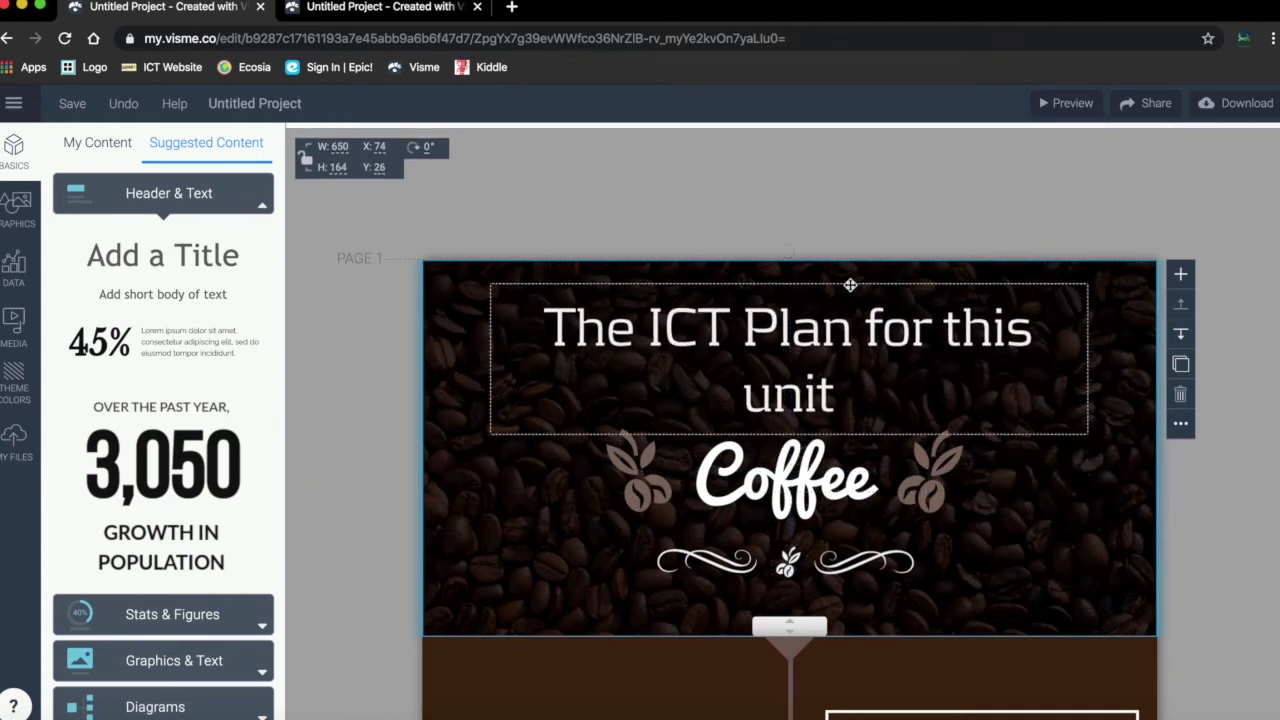
# Change the script word 'Coffee' beneath the heading to 'Timeline'.
pyautogui.doubleClick(793, 484)
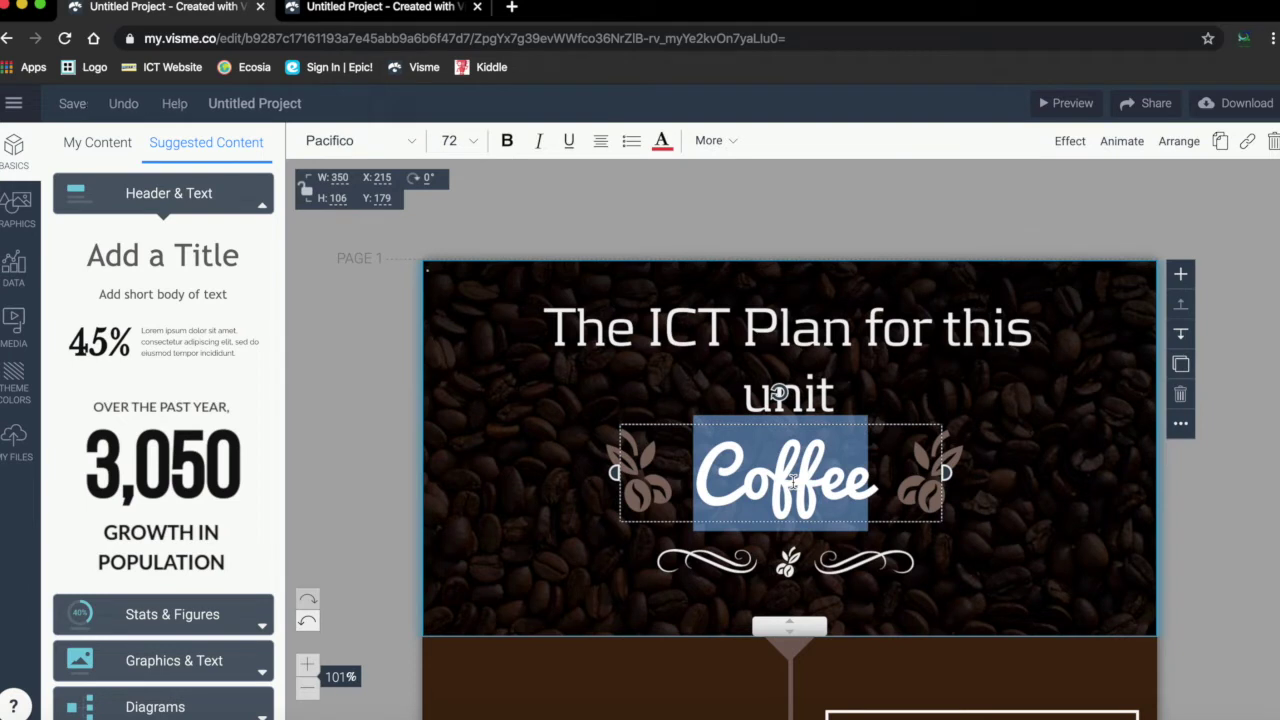
pyautogui.write('Timel')
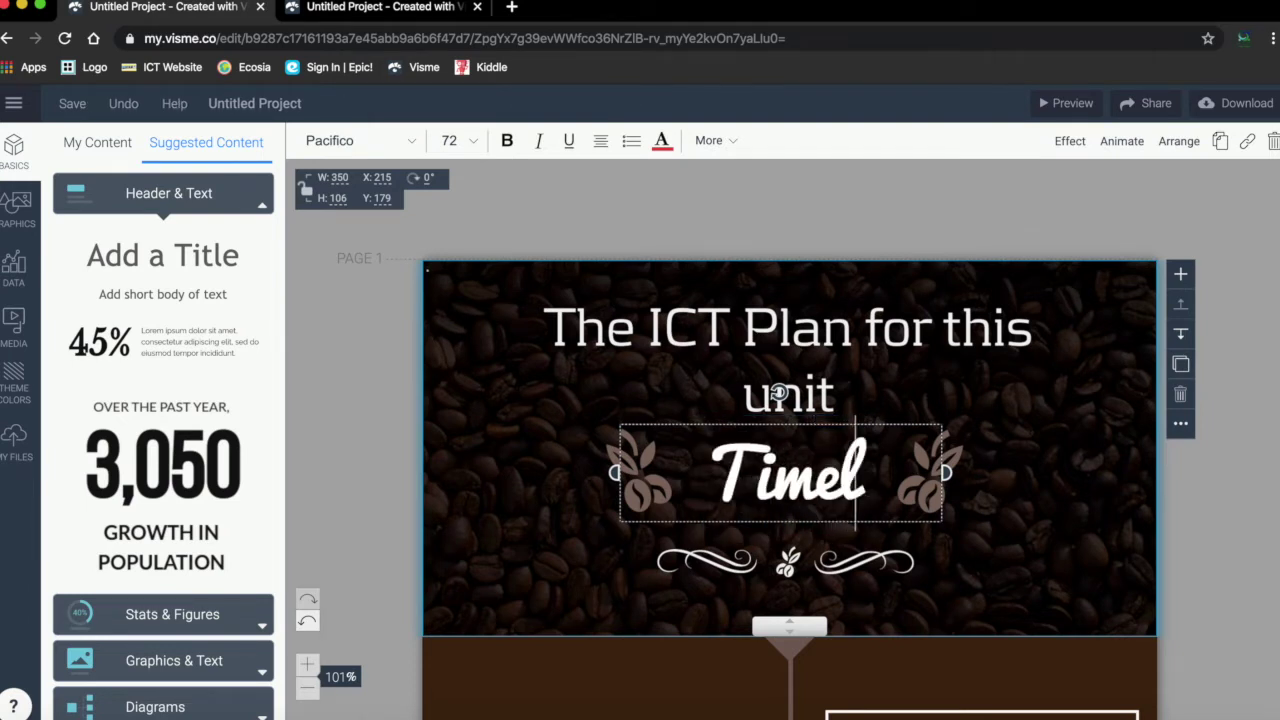
pyautogui.write('ine')
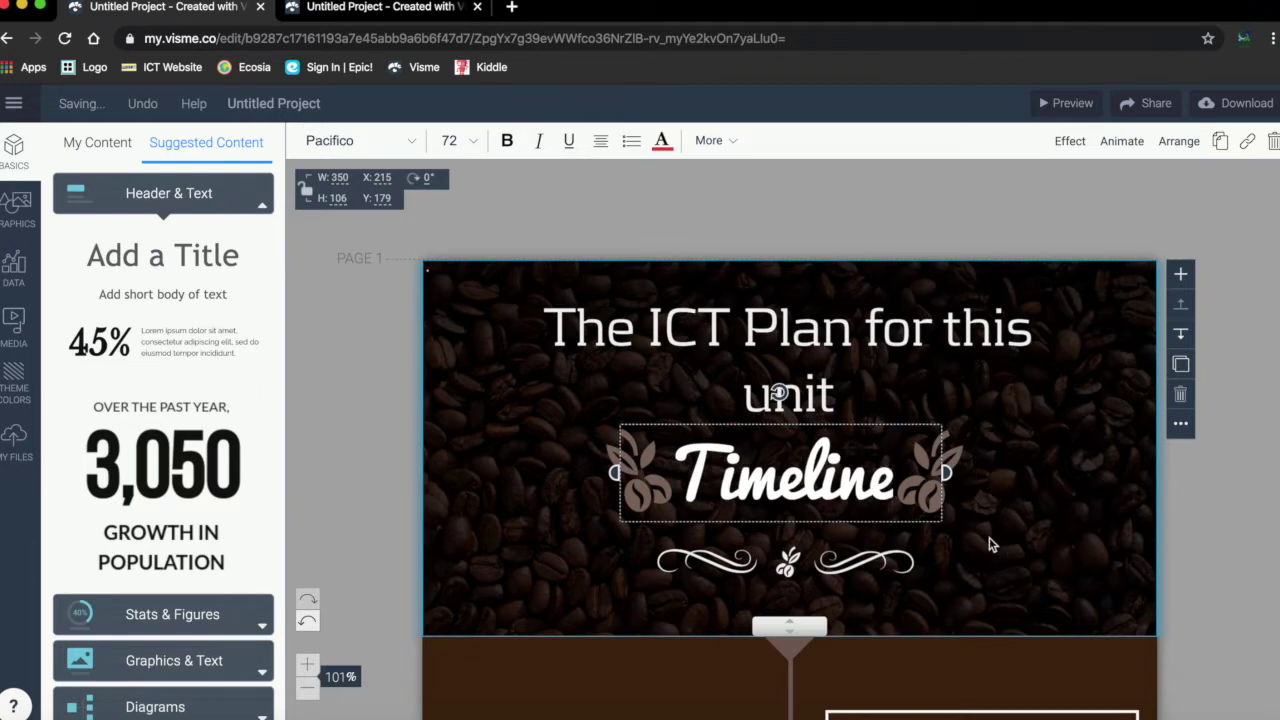
pyautogui.click(1068, 548)
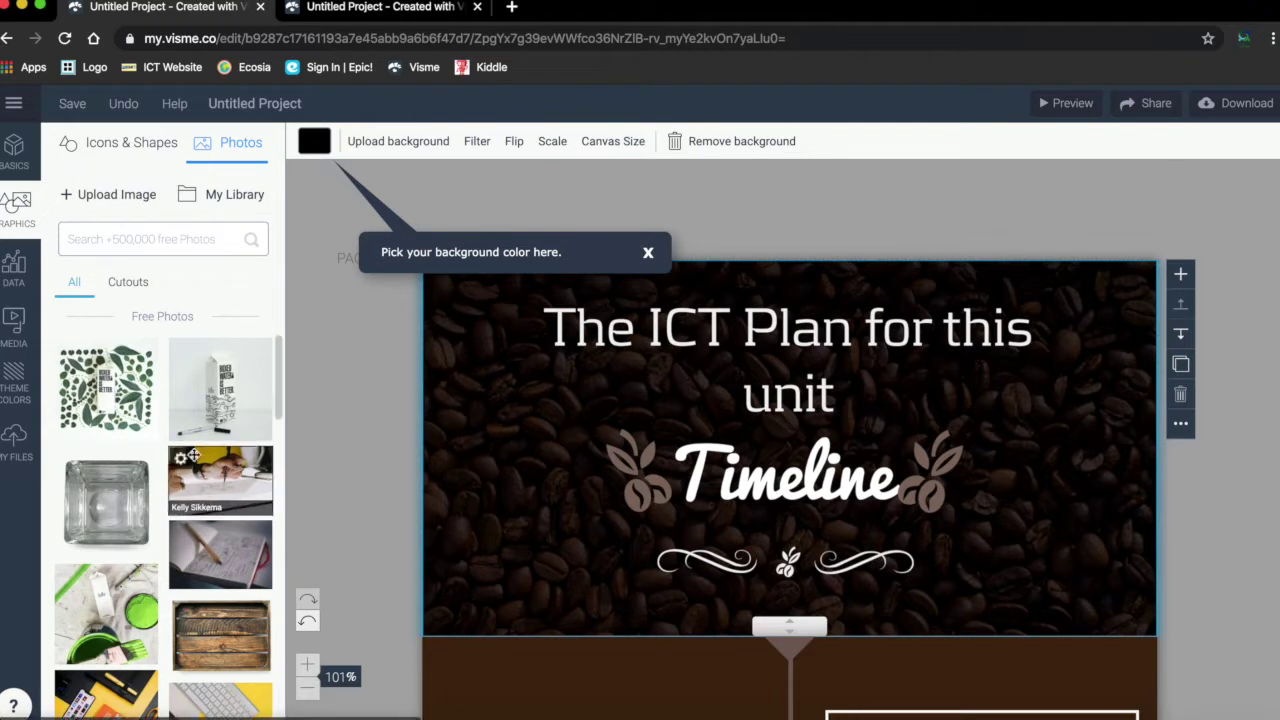
# Search photos for 'com' and set the keyboard-and-glasses desk photo as the header background.
pyautogui.scroll(-5, 190, 500)
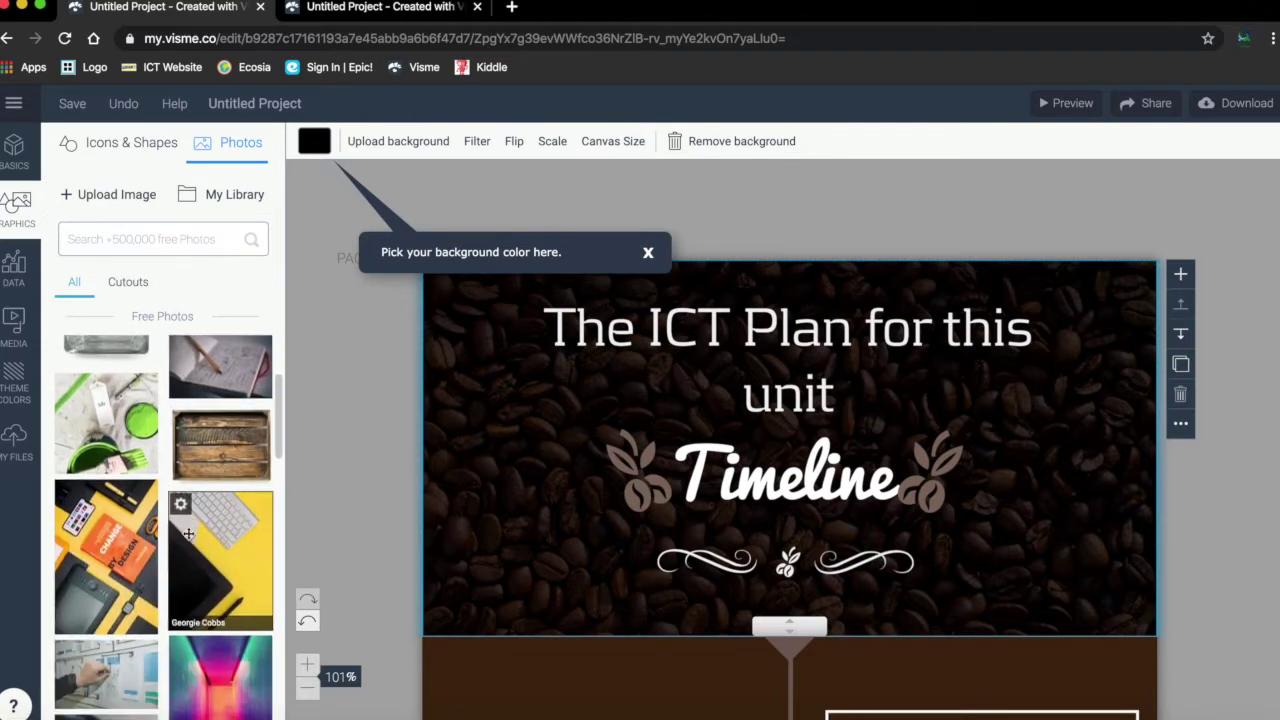
pyautogui.scroll(-1, 195, 514)
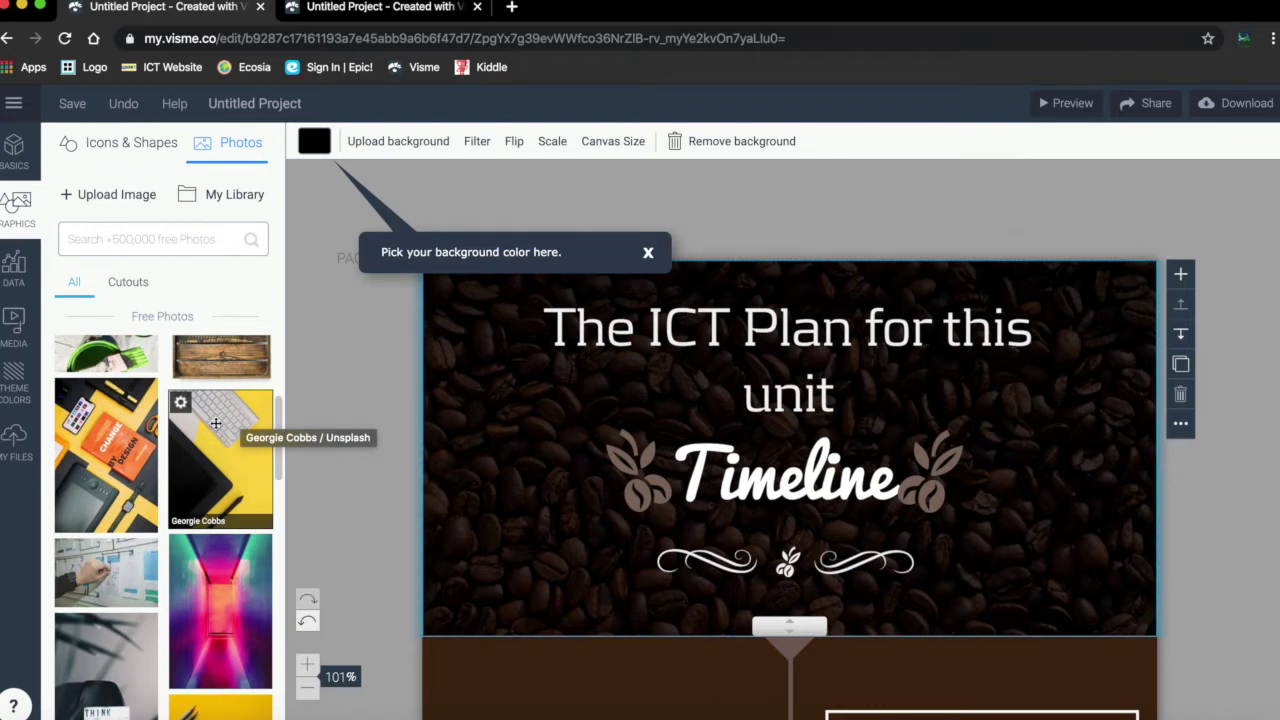
pyautogui.click(158, 242)
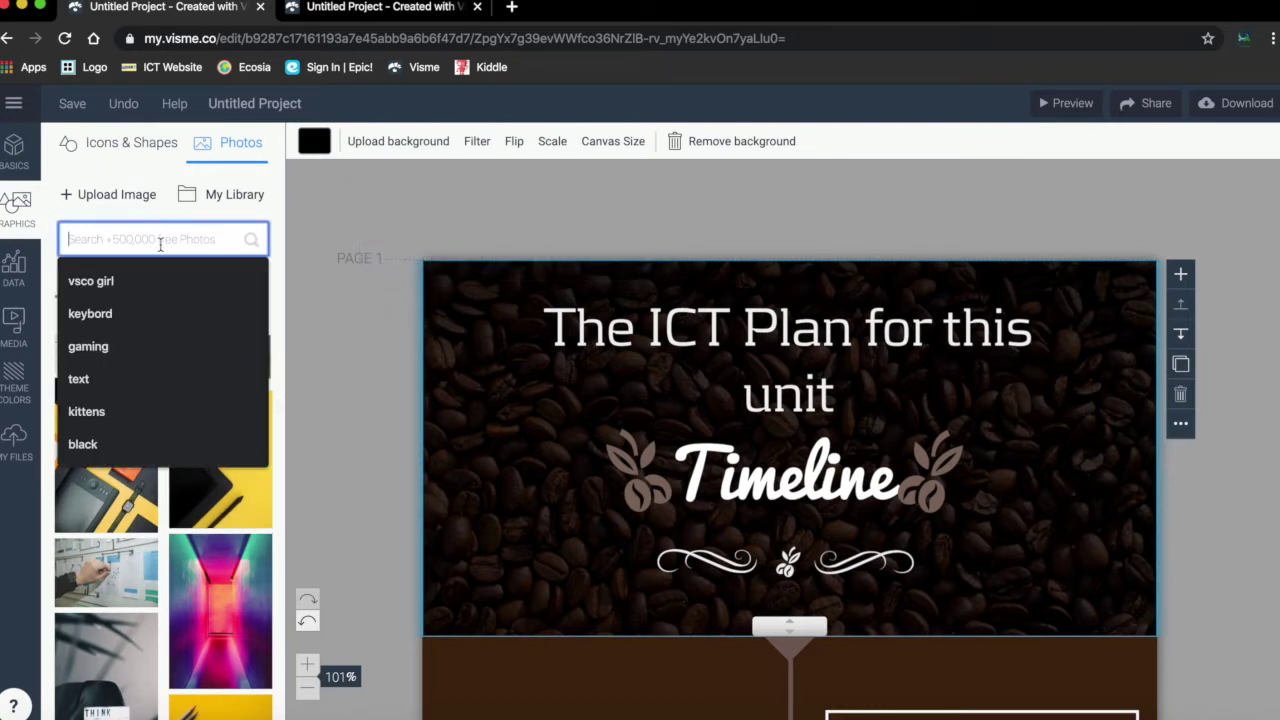
pyautogui.write('computer')
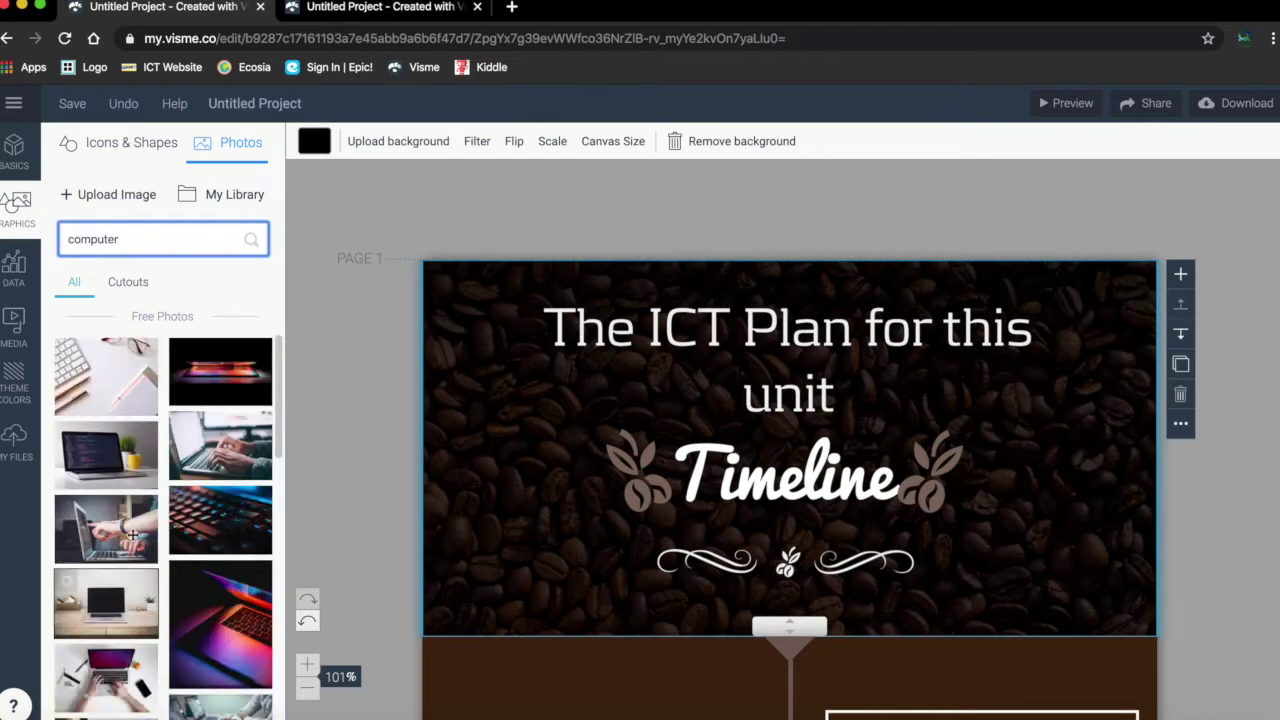
pyautogui.click(106, 380)
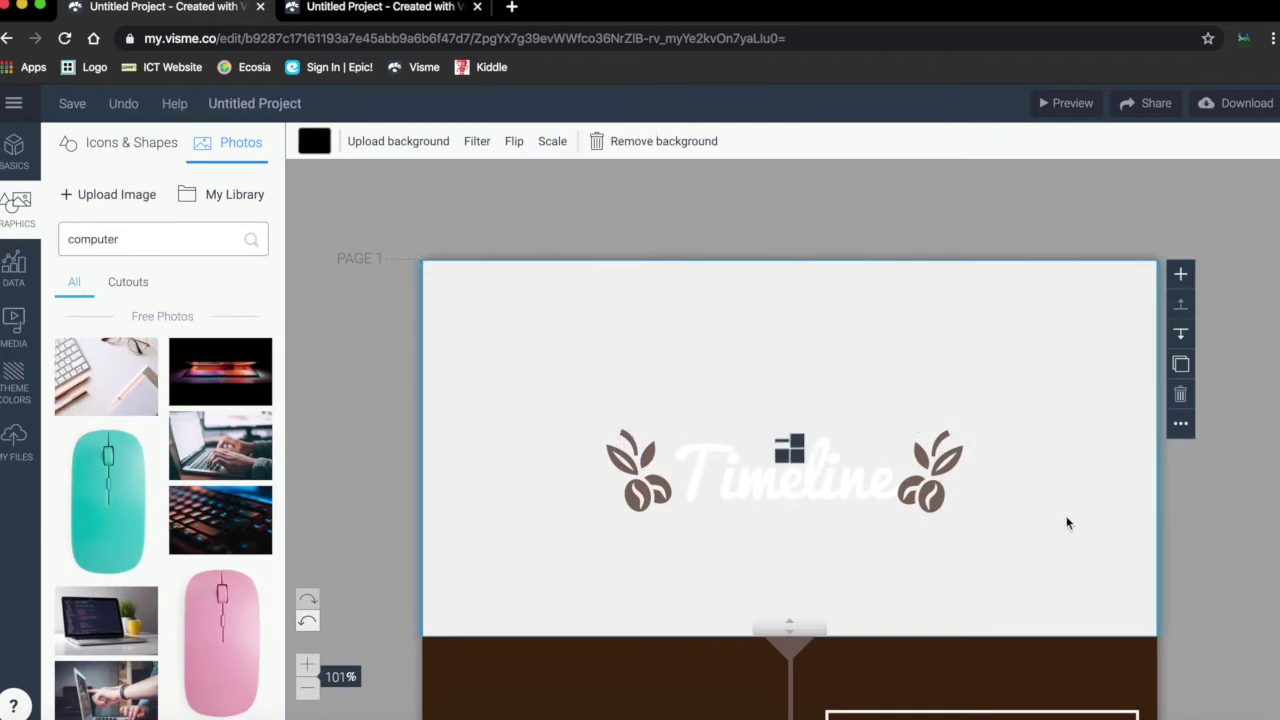
pyautogui.click(940, 476)
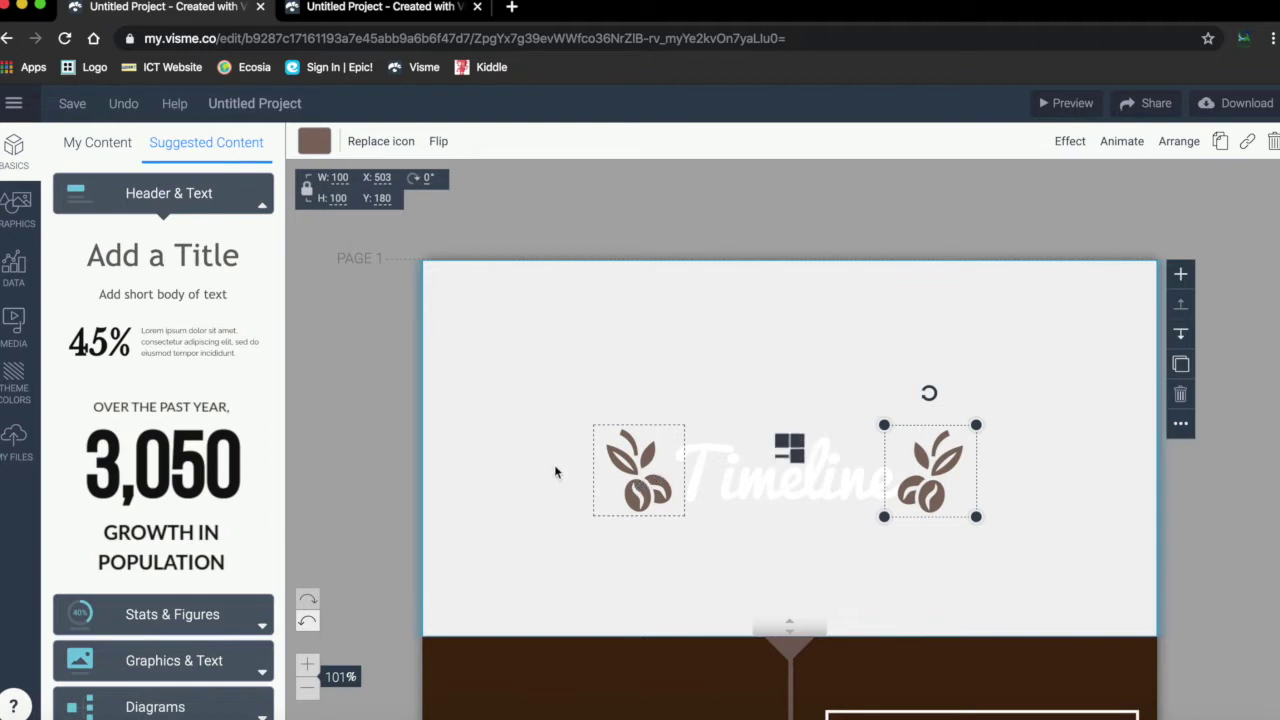
# Delete the coffee-bean icons beside Timeline and the small bean in the divider ornament.
pyautogui.click(638, 487)
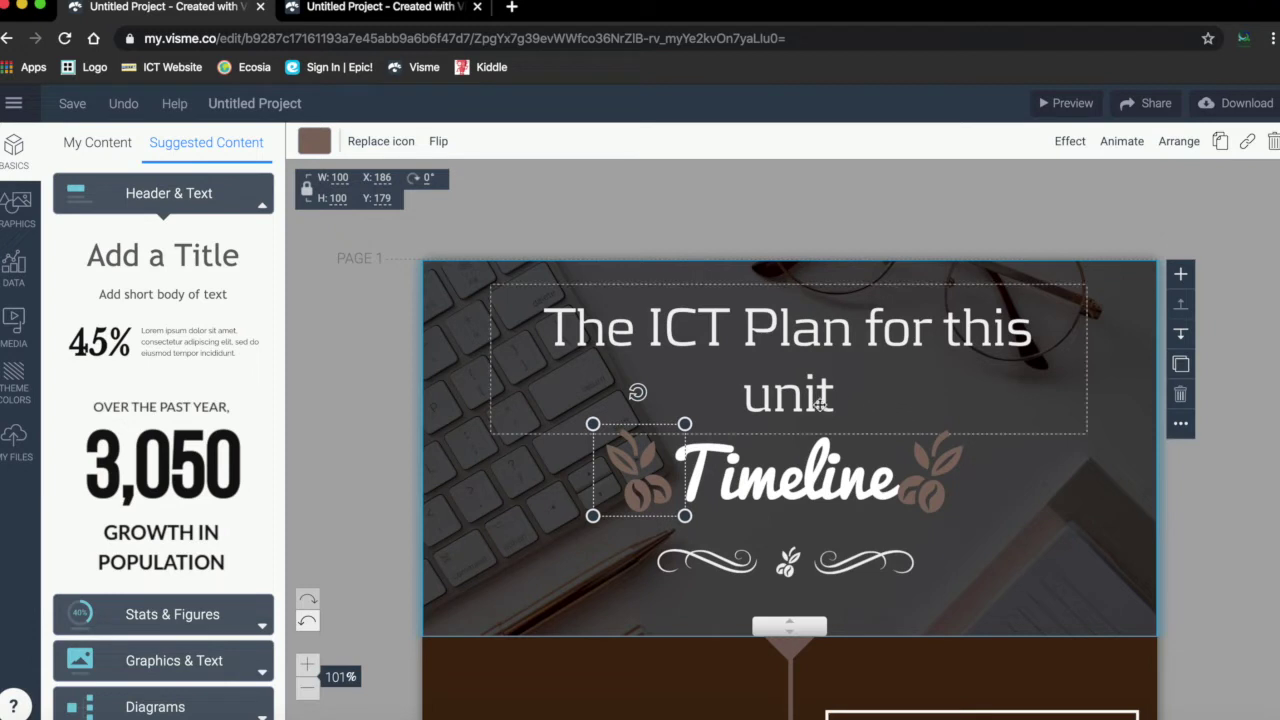
pyautogui.moveTo(659, 460); pyautogui.dragTo(950, 461)
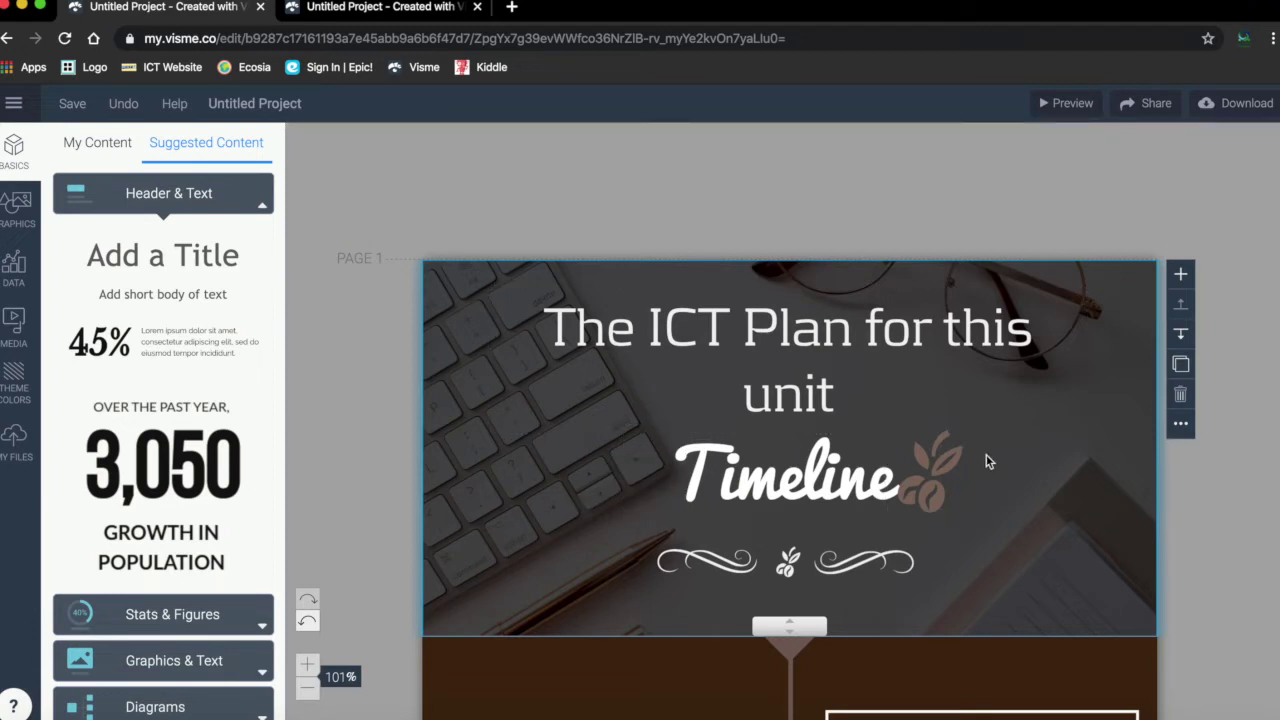
pyautogui.press('Delete')
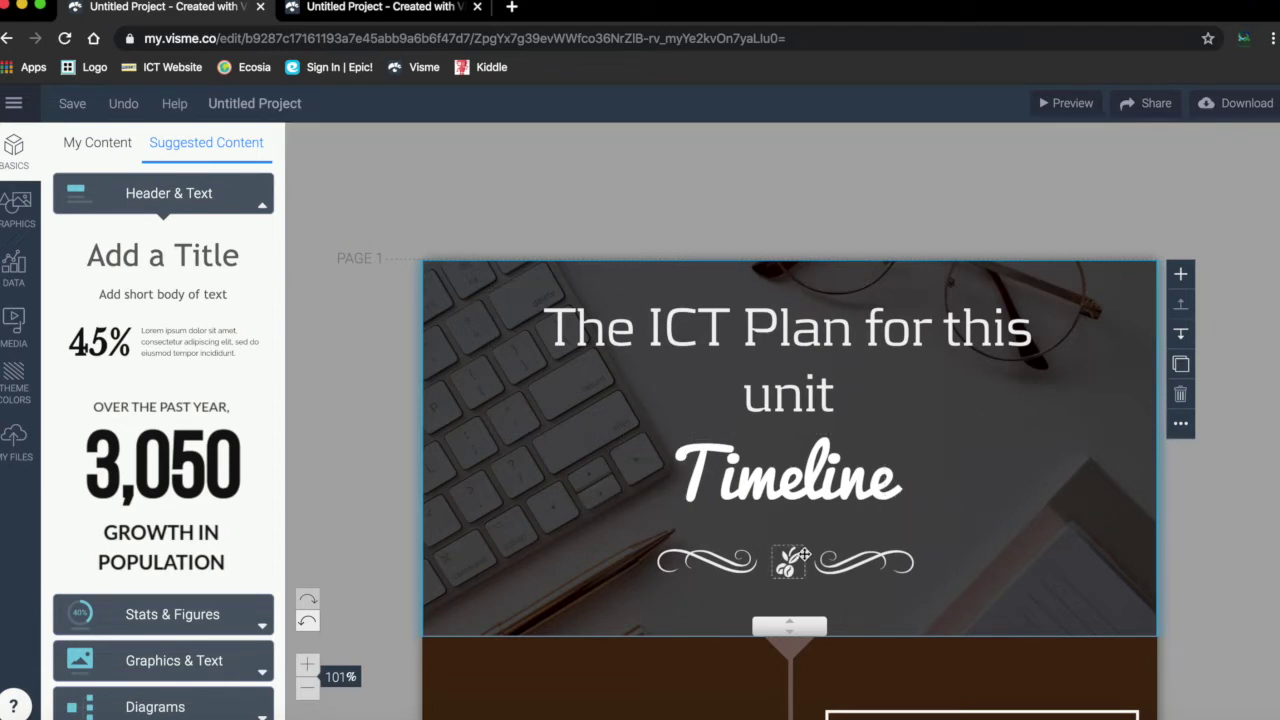
pyautogui.click(790, 562)
pyautogui.press('Delete')
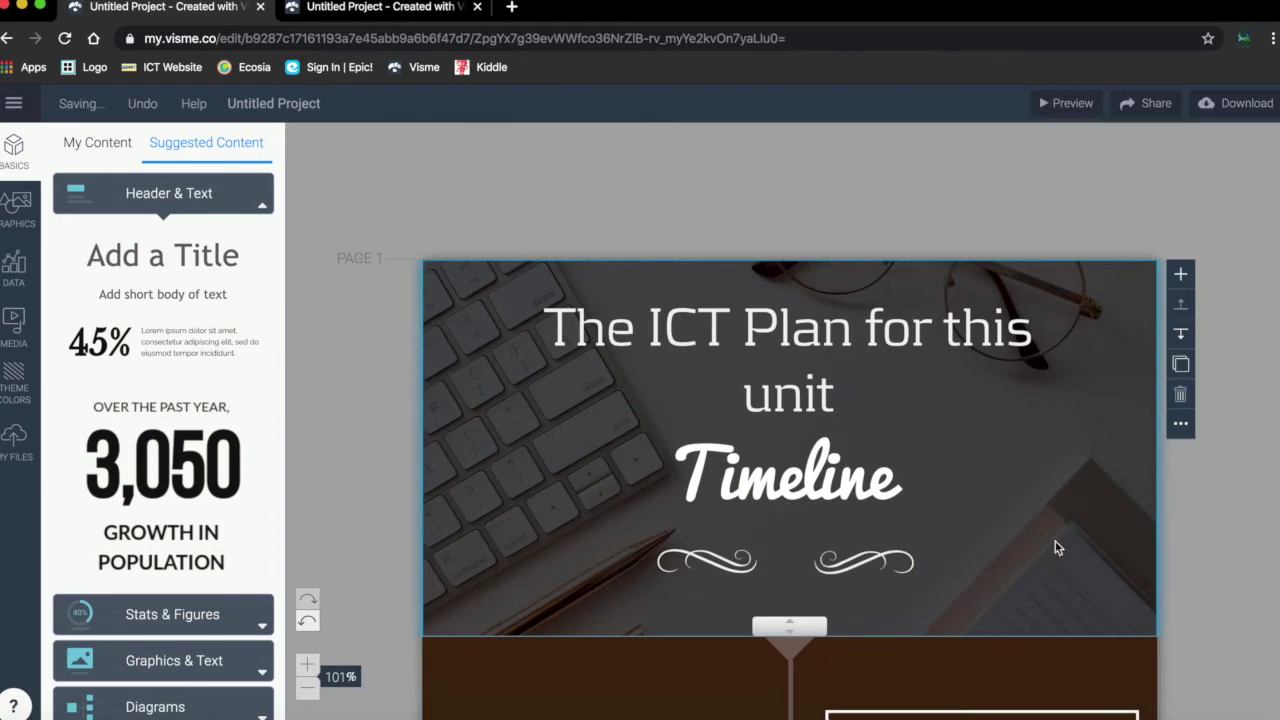
# Search the Icons & Shapes library for 'computer' icons.
pyautogui.click(14, 214)
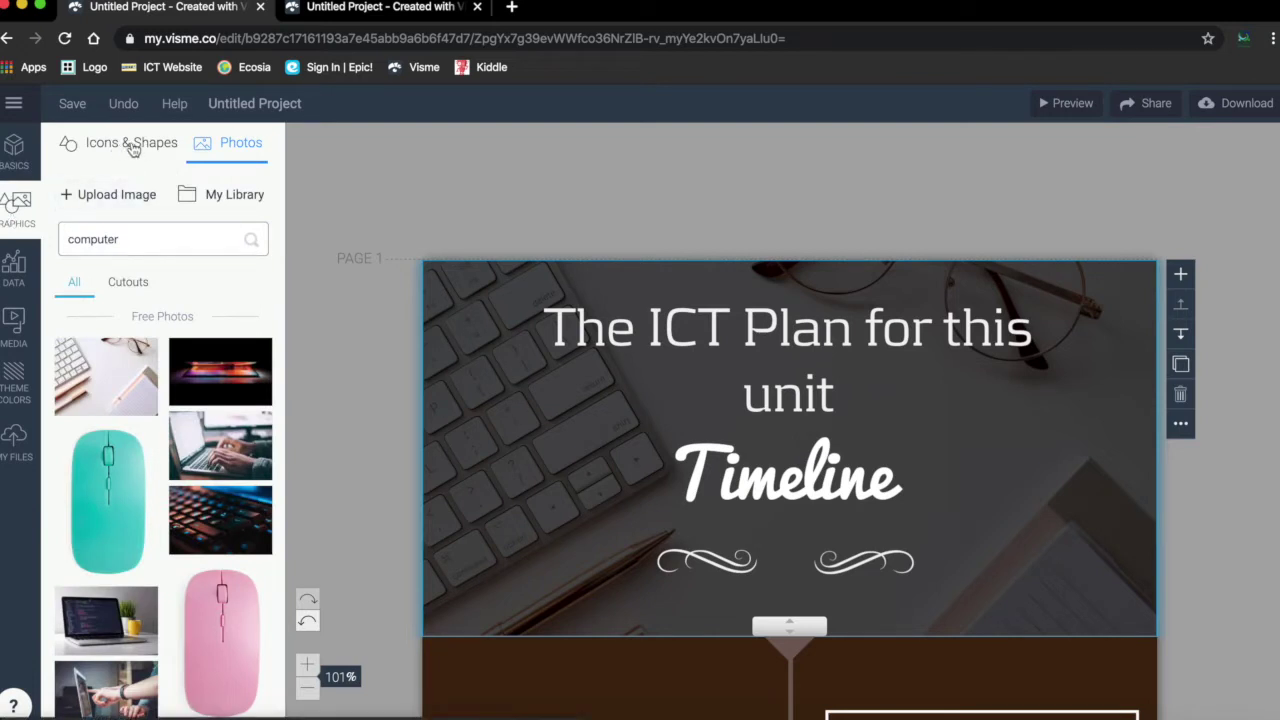
pyautogui.click(133, 148)
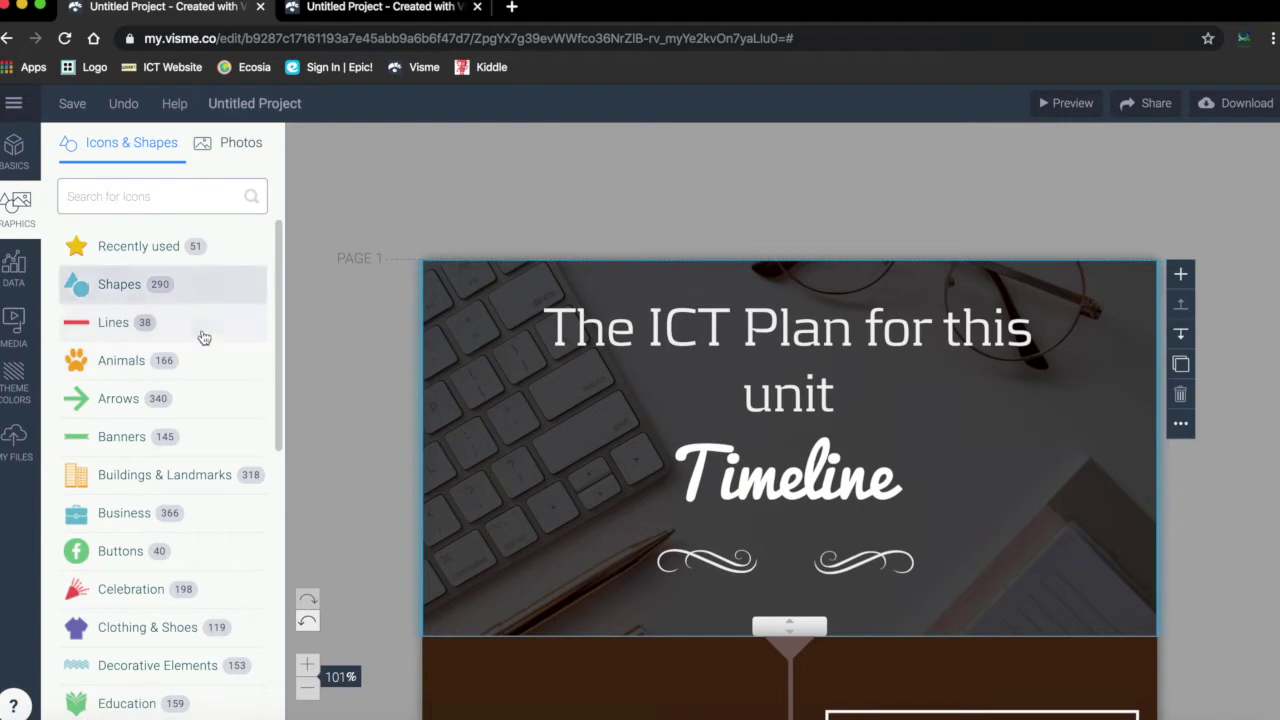
pyautogui.scroll(-1, 204, 338)
pyautogui.click(177, 200)
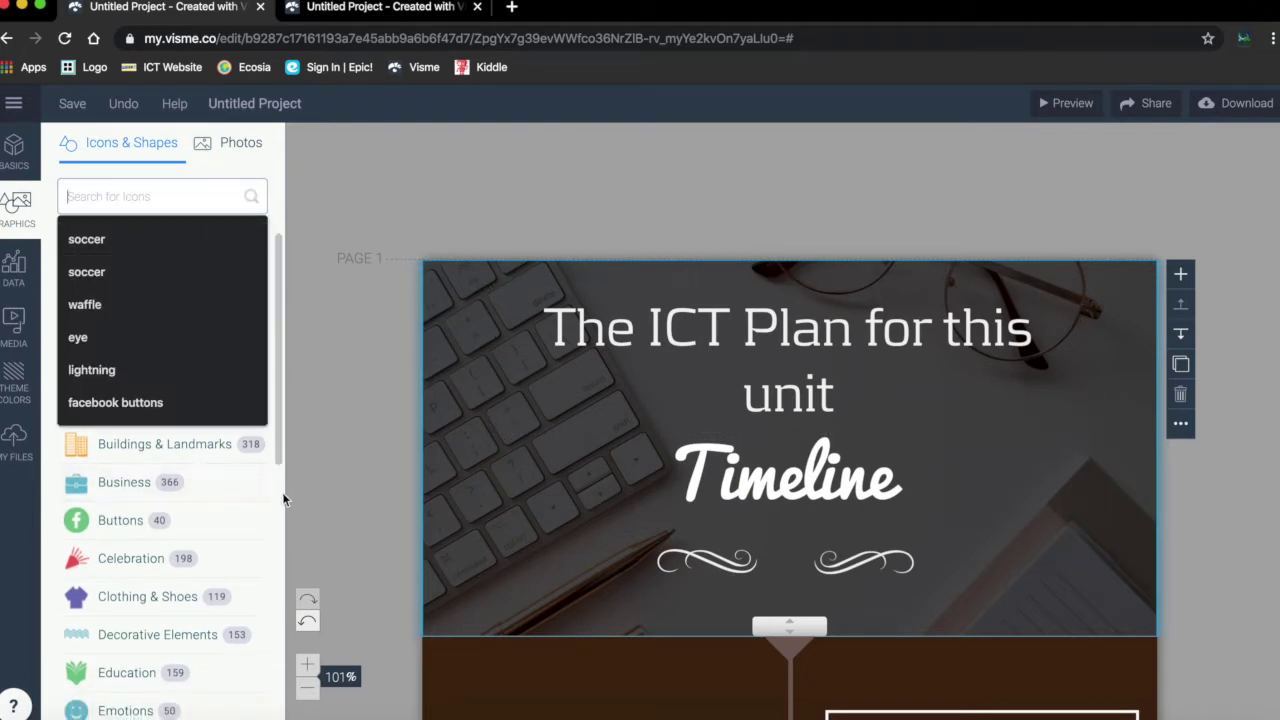
pyautogui.write('p')
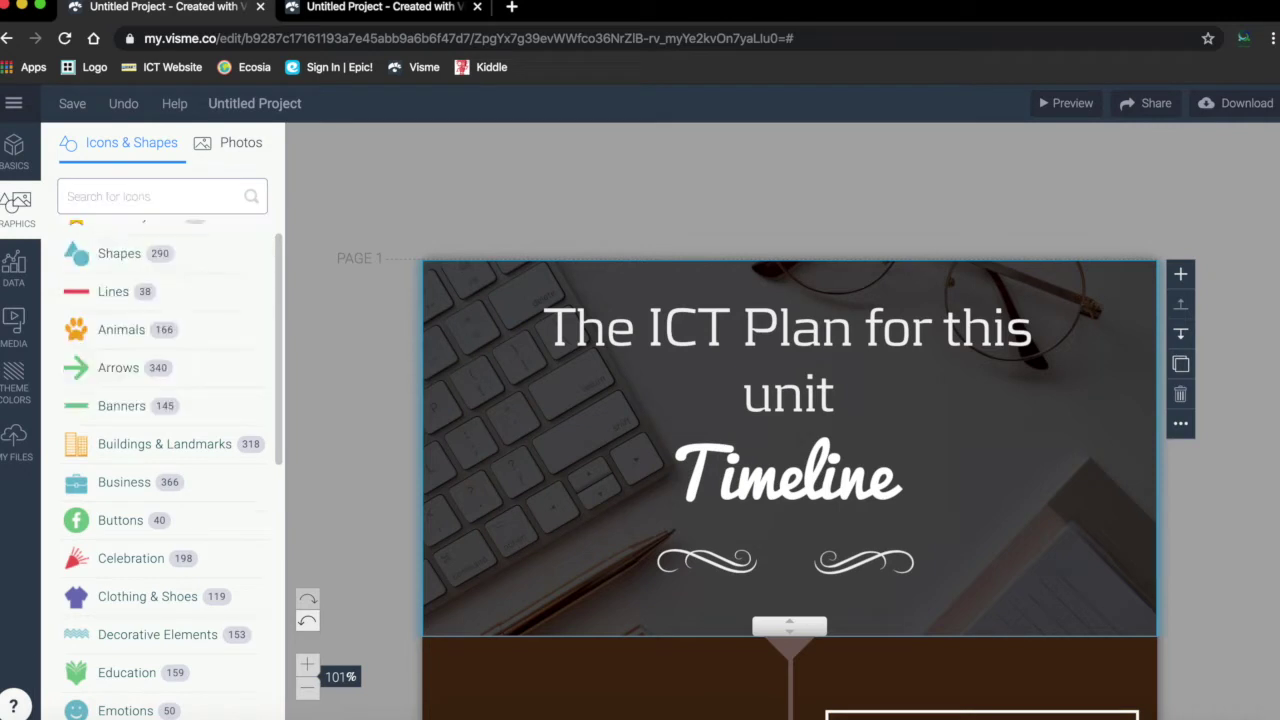
pyautogui.write('comp')
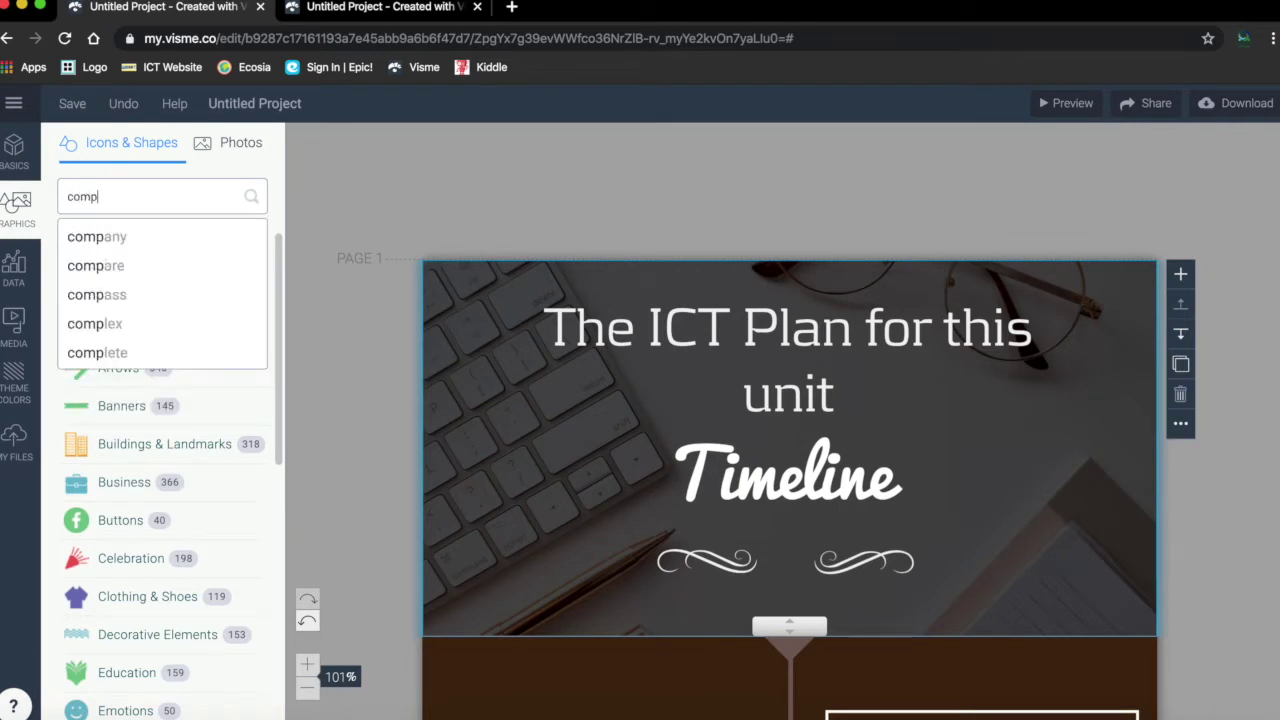
pyautogui.write('uter')
pyautogui.press('Return')
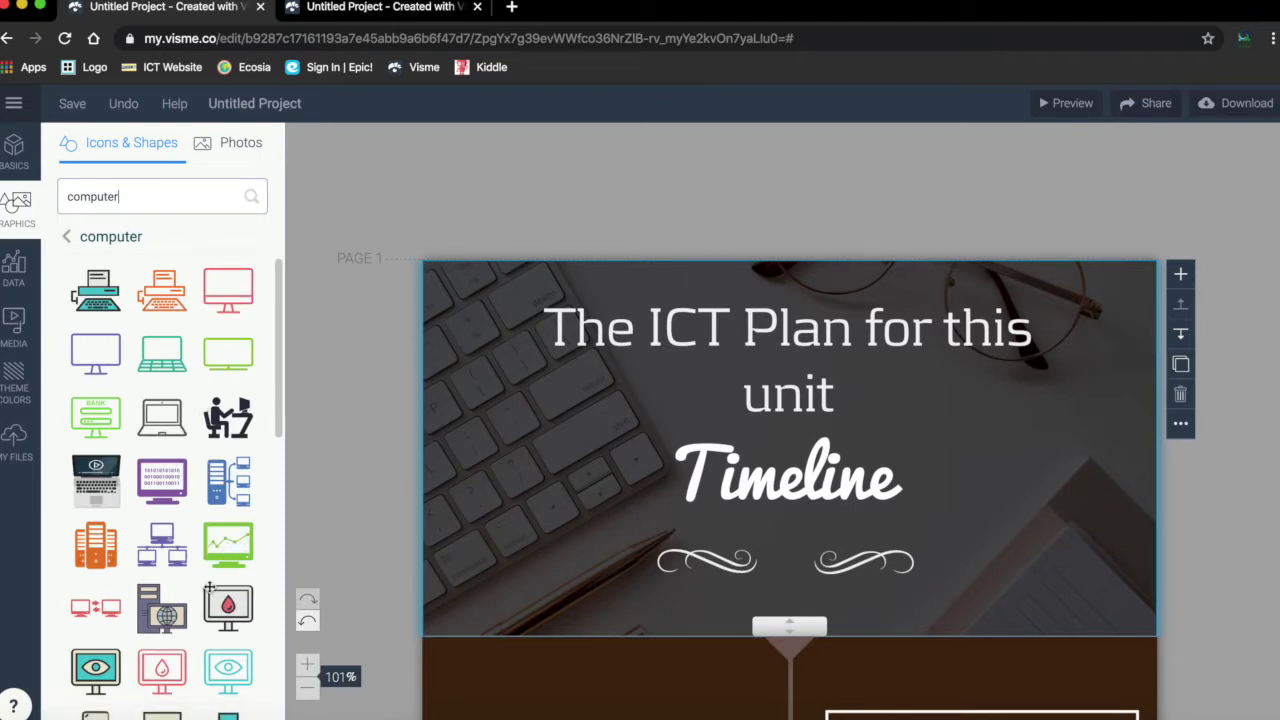
# Place the laptop-with-heart icon between the divider flourishes and recolour it red.
pyautogui.scroll(-10, 209, 587)
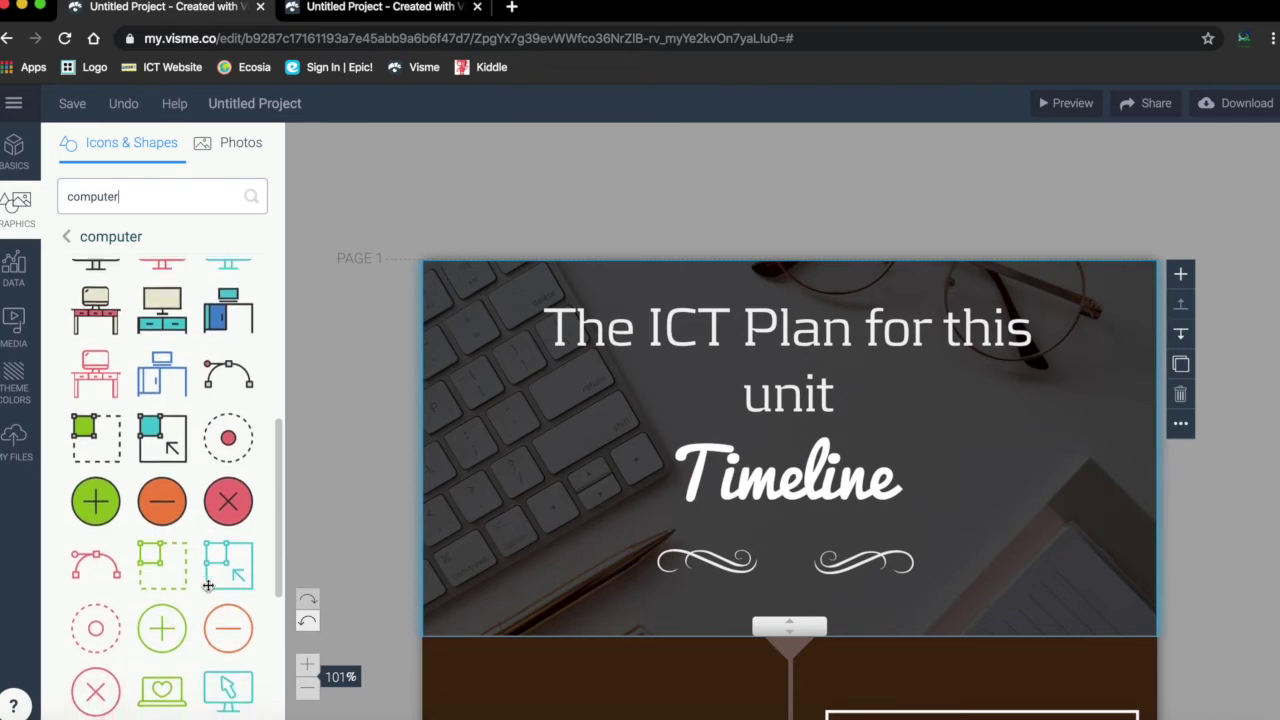
pyautogui.scroll(-5, 208, 586)
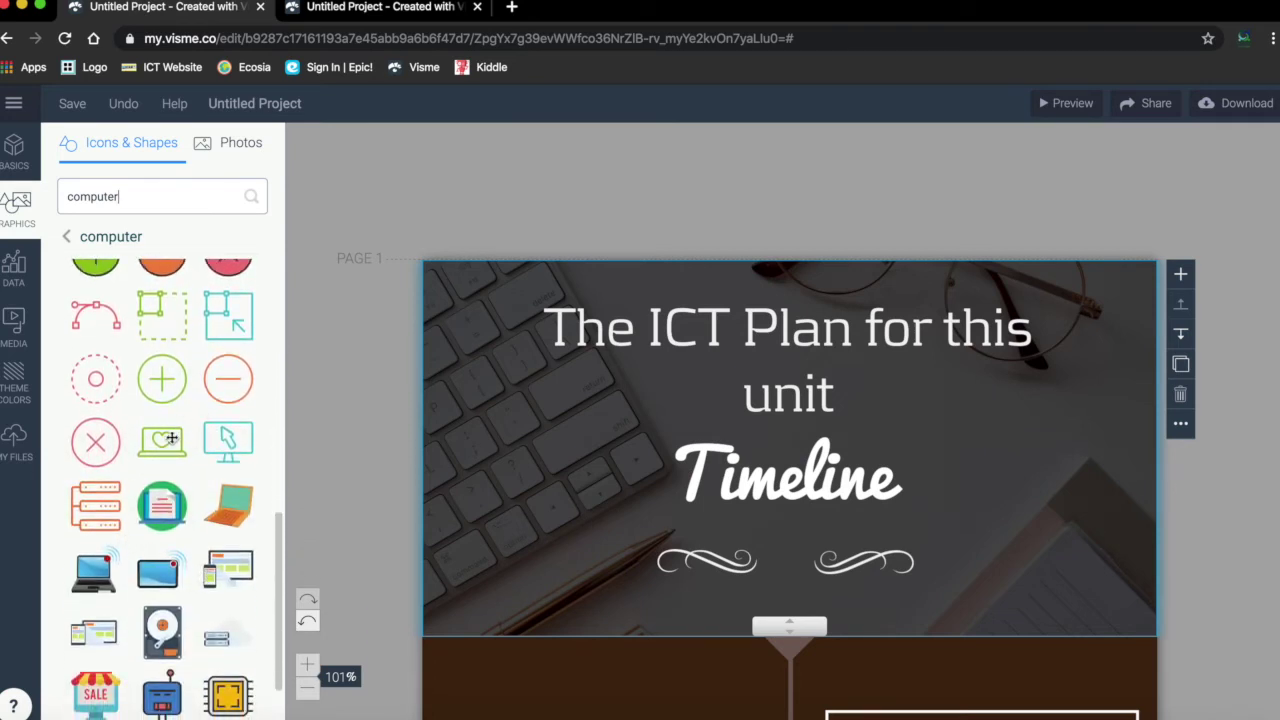
pyautogui.moveTo(169, 439); pyautogui.dragTo(796, 562)
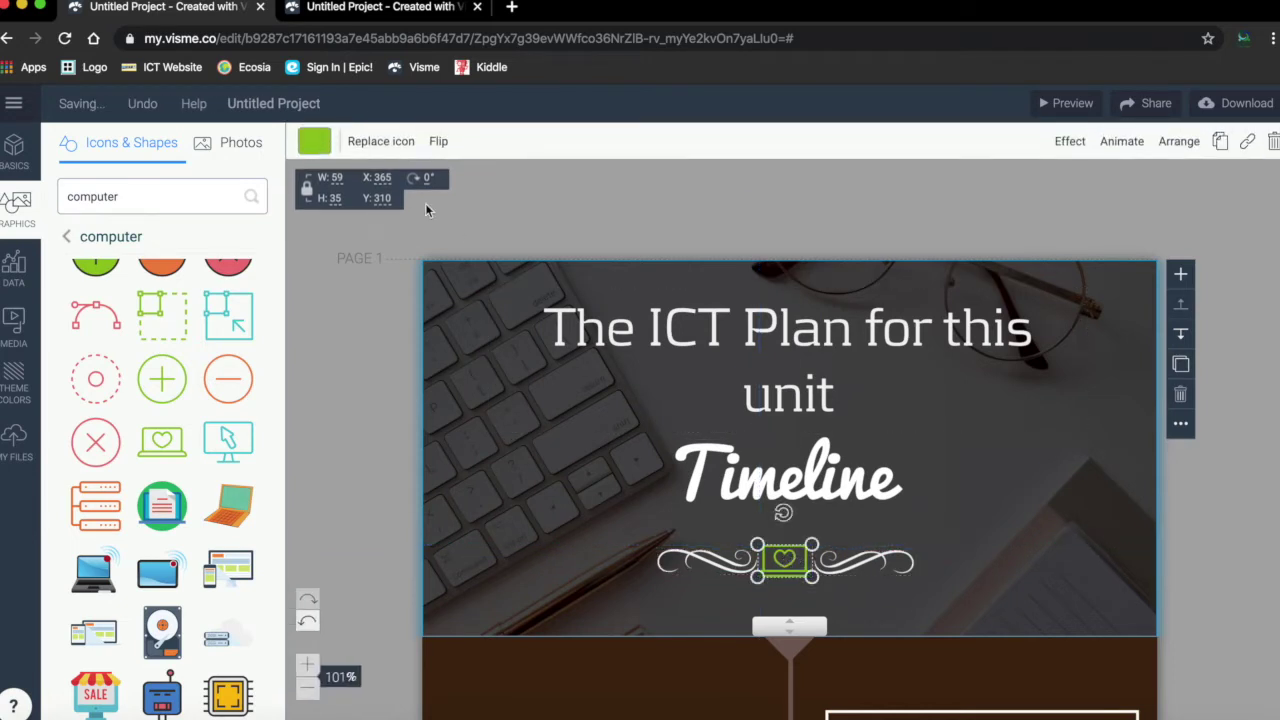
pyautogui.click(314, 142)
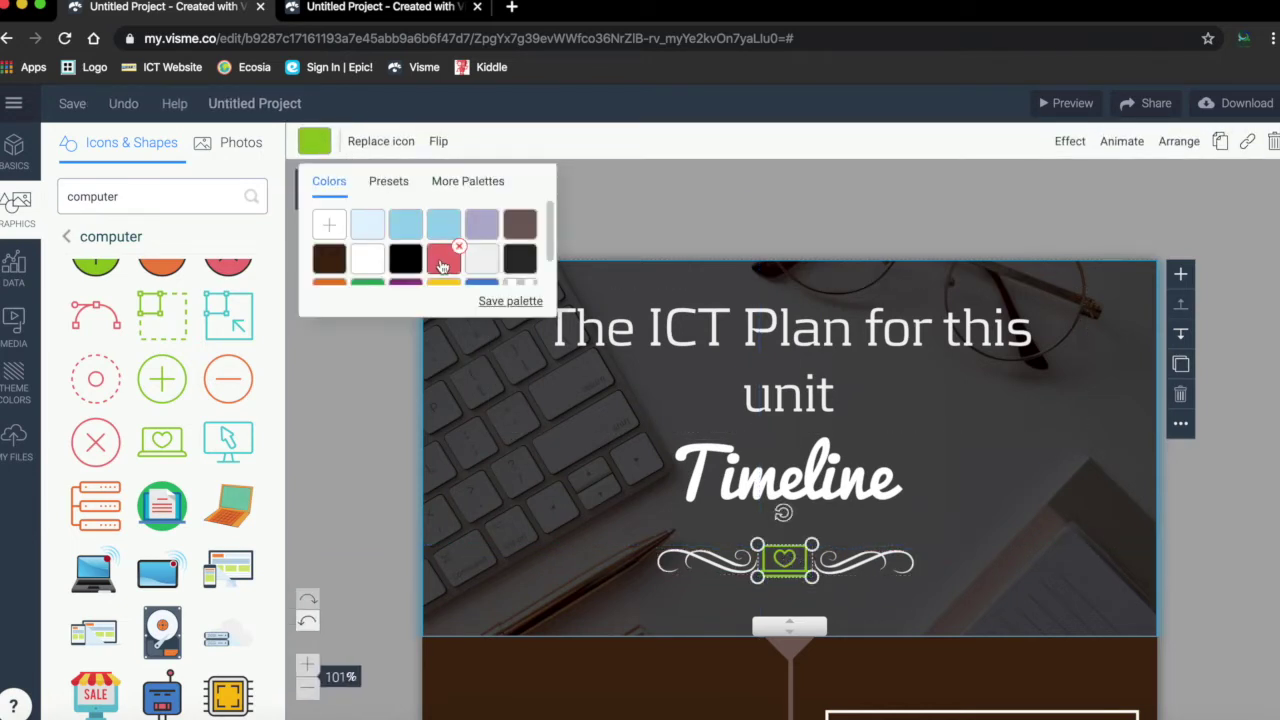
pyautogui.click(430, 259)
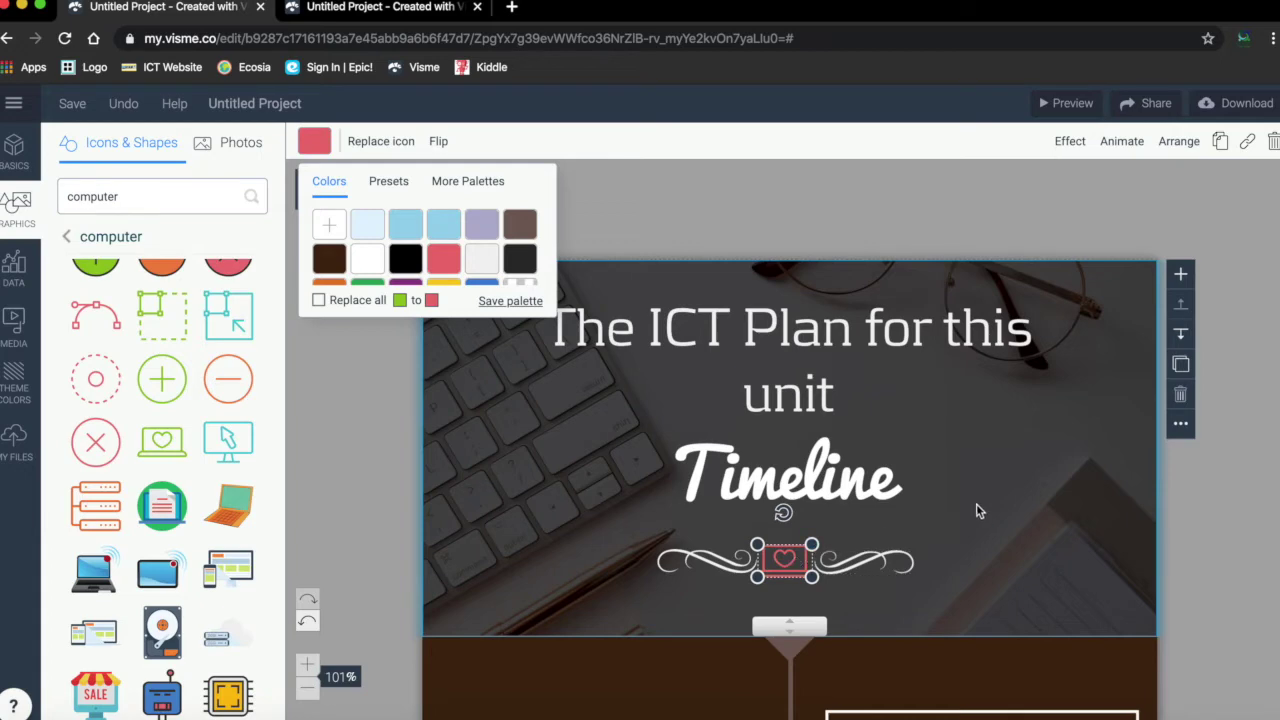
pyautogui.scroll(-2, 985, 503)
# Clear the text of 'The Arabian Peninsula' heading.
pyautogui.scroll(-5, 987, 506)
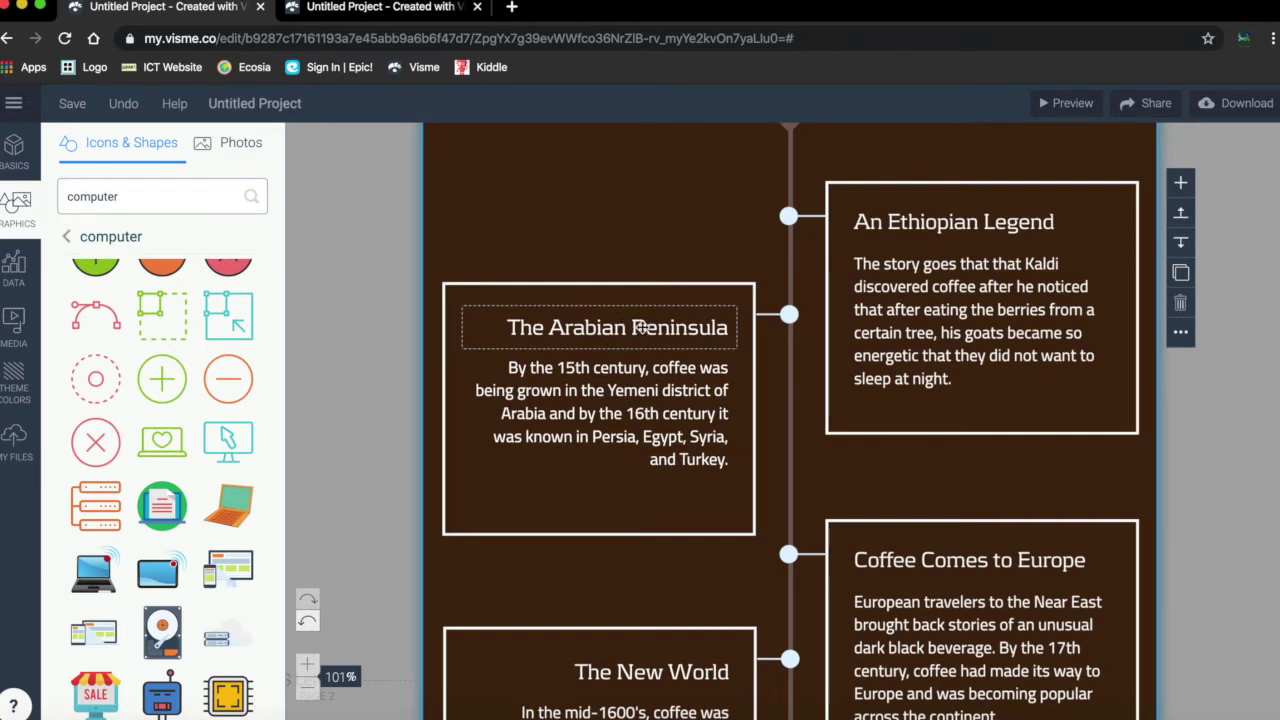
pyautogui.click(642, 327)
pyautogui.doubleClick(642, 327)
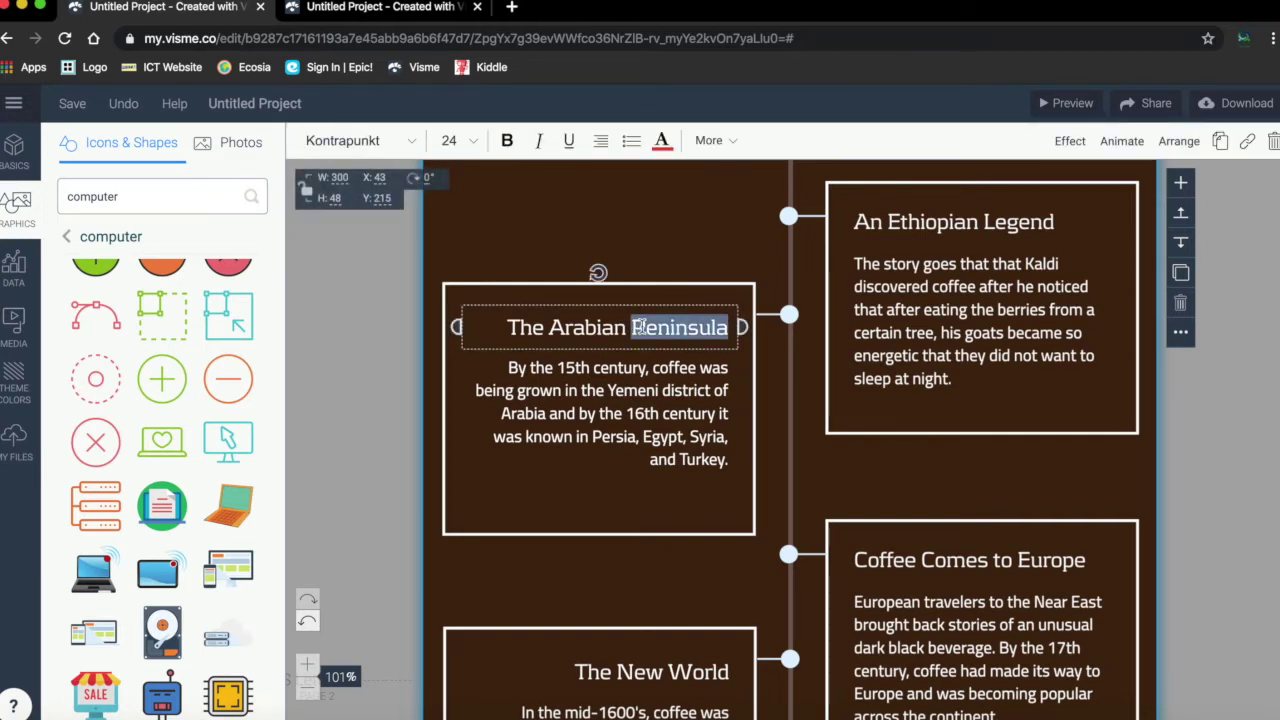
pyautogui.tripleClick(603, 330)
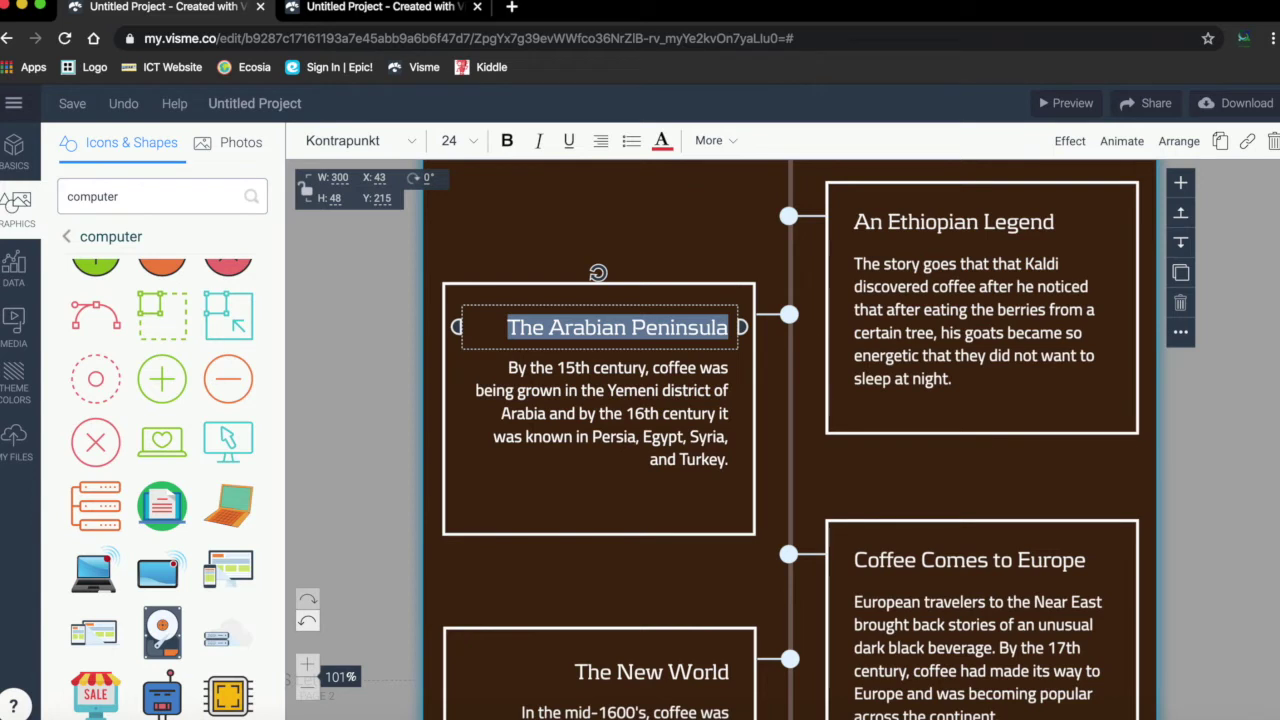
pyautogui.press('BackSpace')
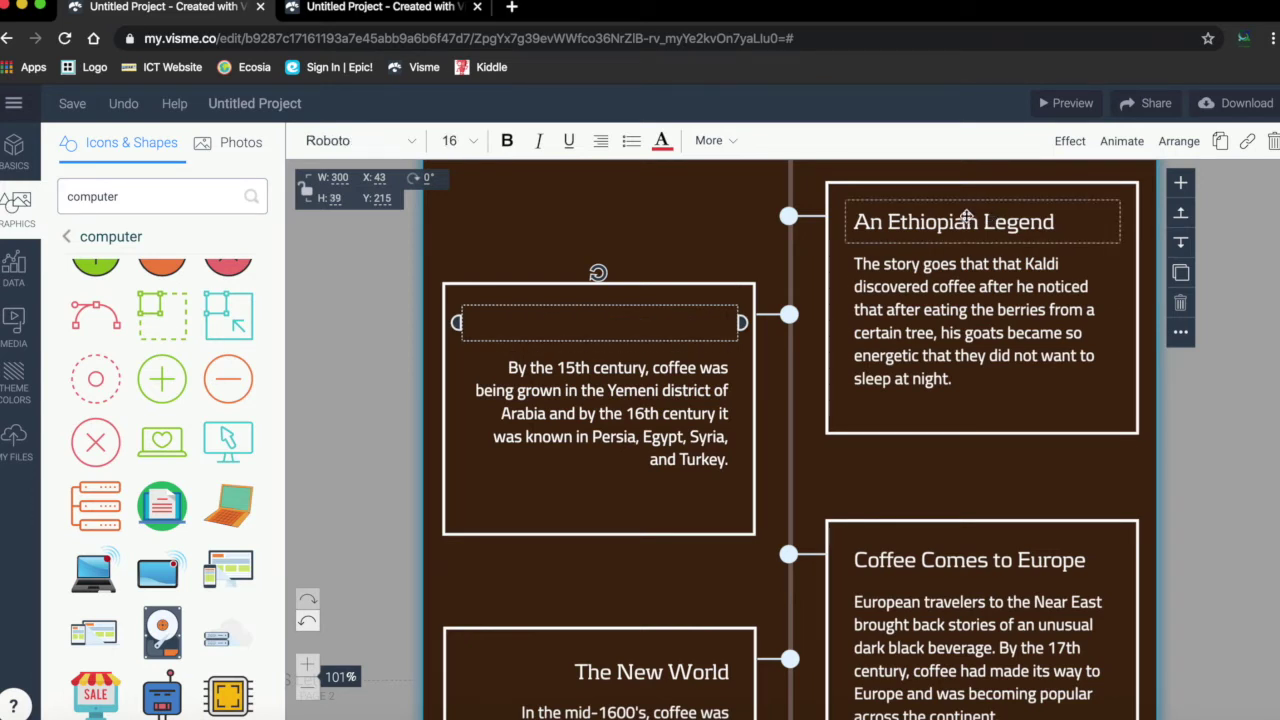
# Rename the 'An Ethiopian Legend' heading to 'Review Visme'.
pyautogui.scroll(2, 966, 217)
pyautogui.click(985, 294)
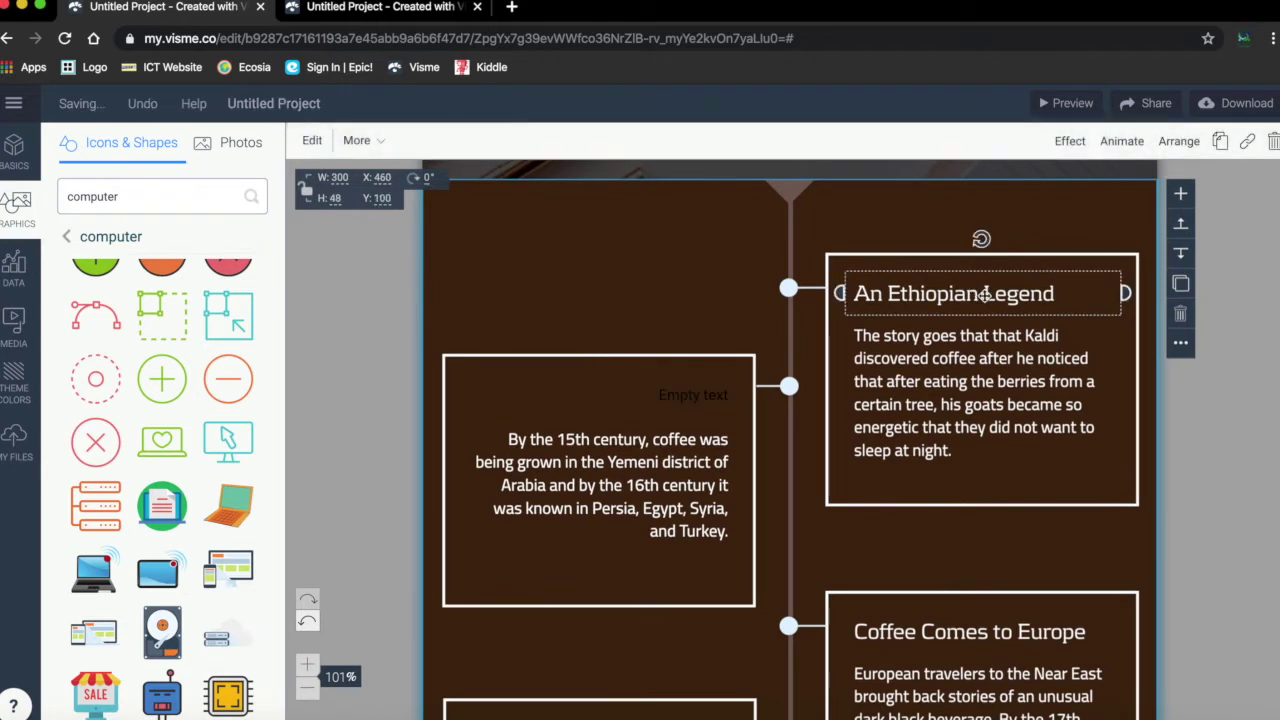
pyautogui.doubleClick(985, 294)
pyautogui.write('Revie')
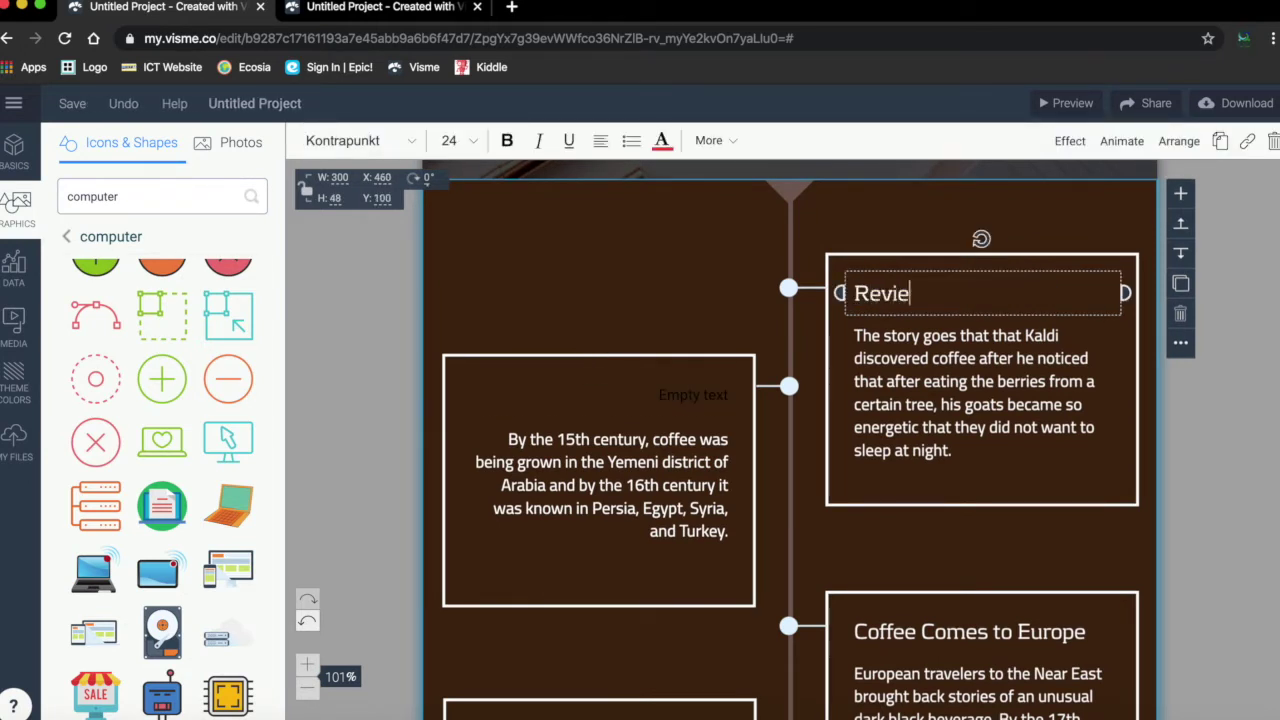
pyautogui.write('w Sway')
pyautogui.press('BackSpace')
pyautogui.press('BackSpace')
pyautogui.press('BackSpace')
pyautogui.press('BackSpace')
pyautogui.write('Visme')
# Write 'Recall how to login.' and 'Create a timeline.' as separate lines in the card body.
pyautogui.doubleClick(970, 392)
pyautogui.write('Re')
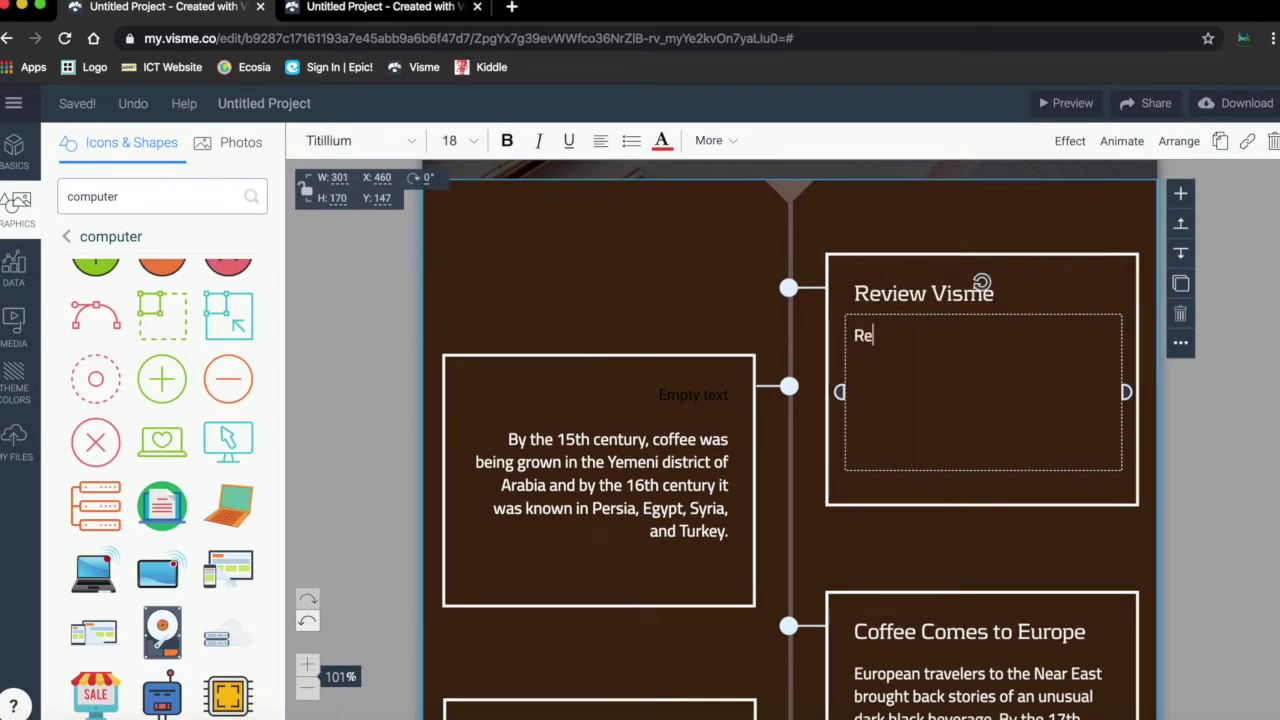
pyautogui.write('call how to login.')
pyautogui.press('Return')
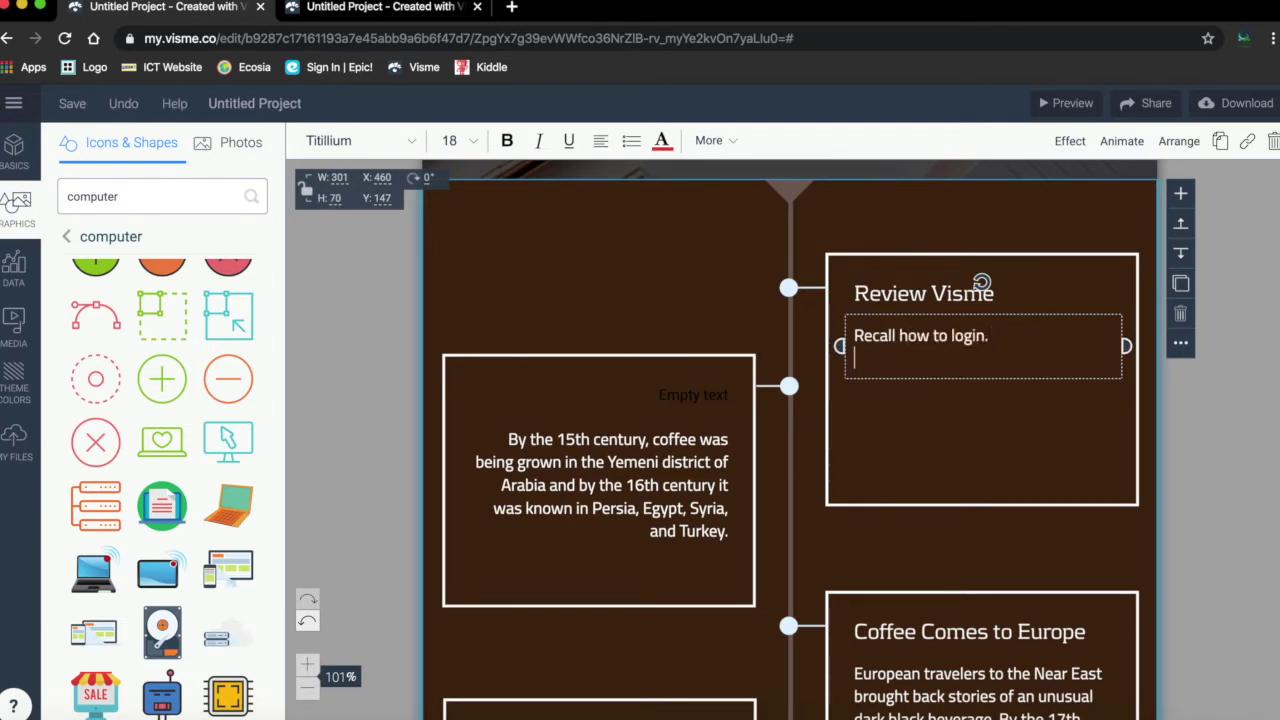
pyautogui.write('Create a timeline.')
pyautogui.press('Return')
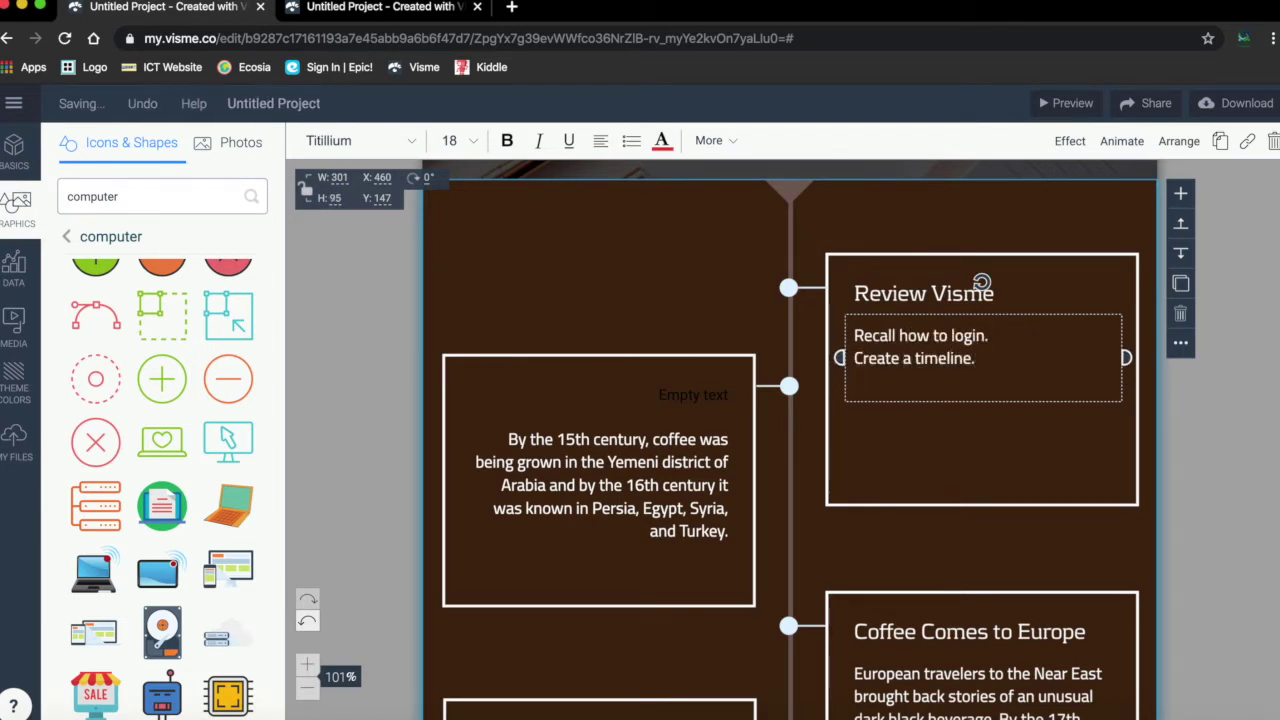
# Enter 'Review Sway' as the left timeline card's heading.
pyautogui.write('Save and Download.')
pyautogui.click(693, 395)
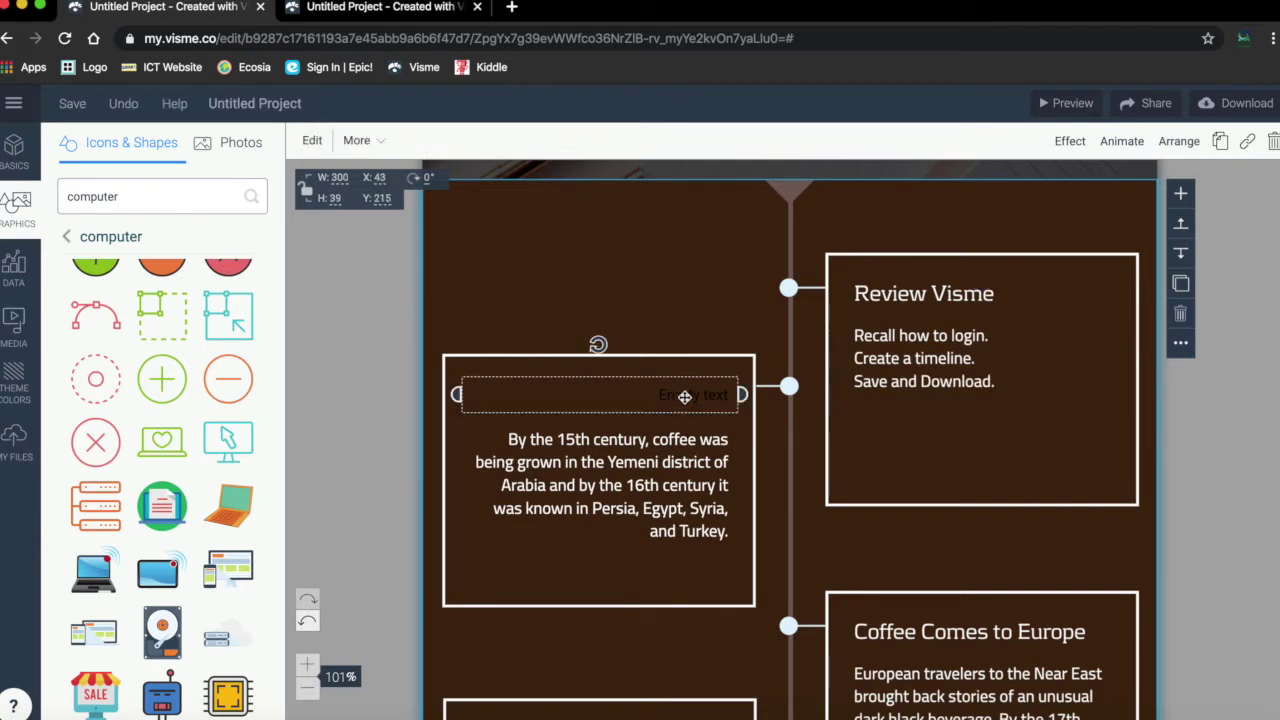
pyautogui.click(693, 395)
pyautogui.write('Review Sw')
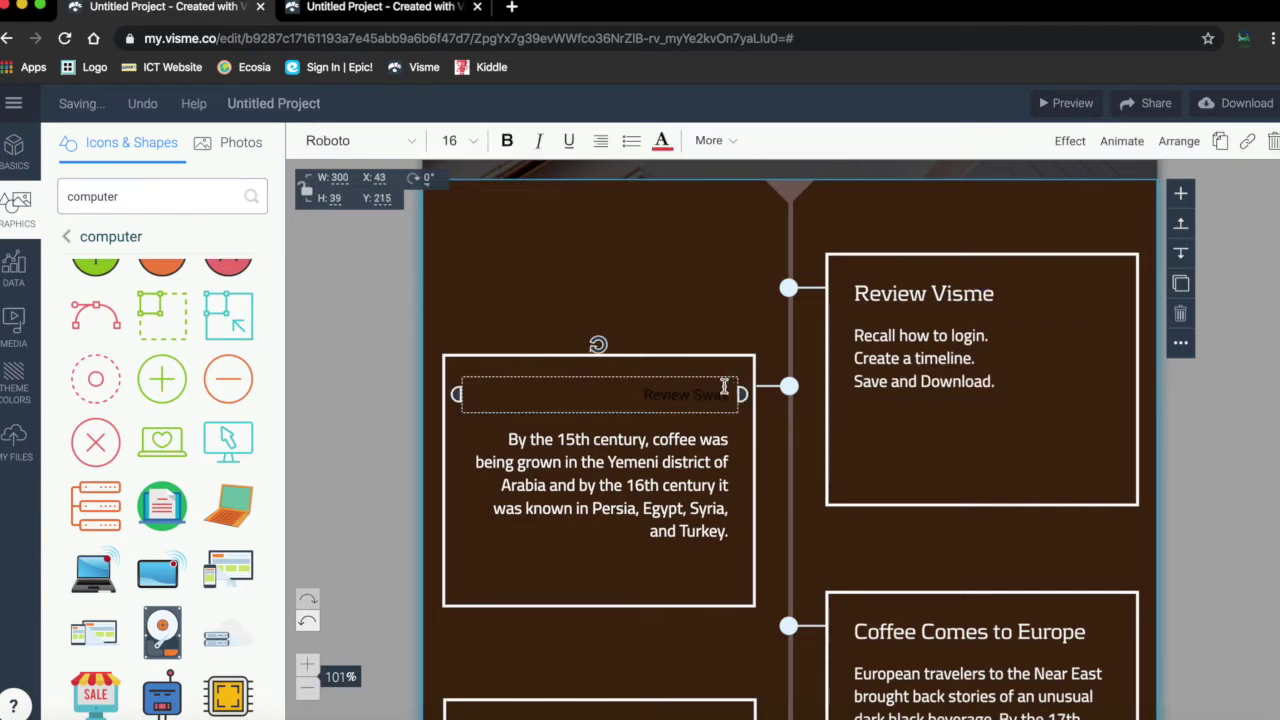
pyautogui.write('a')
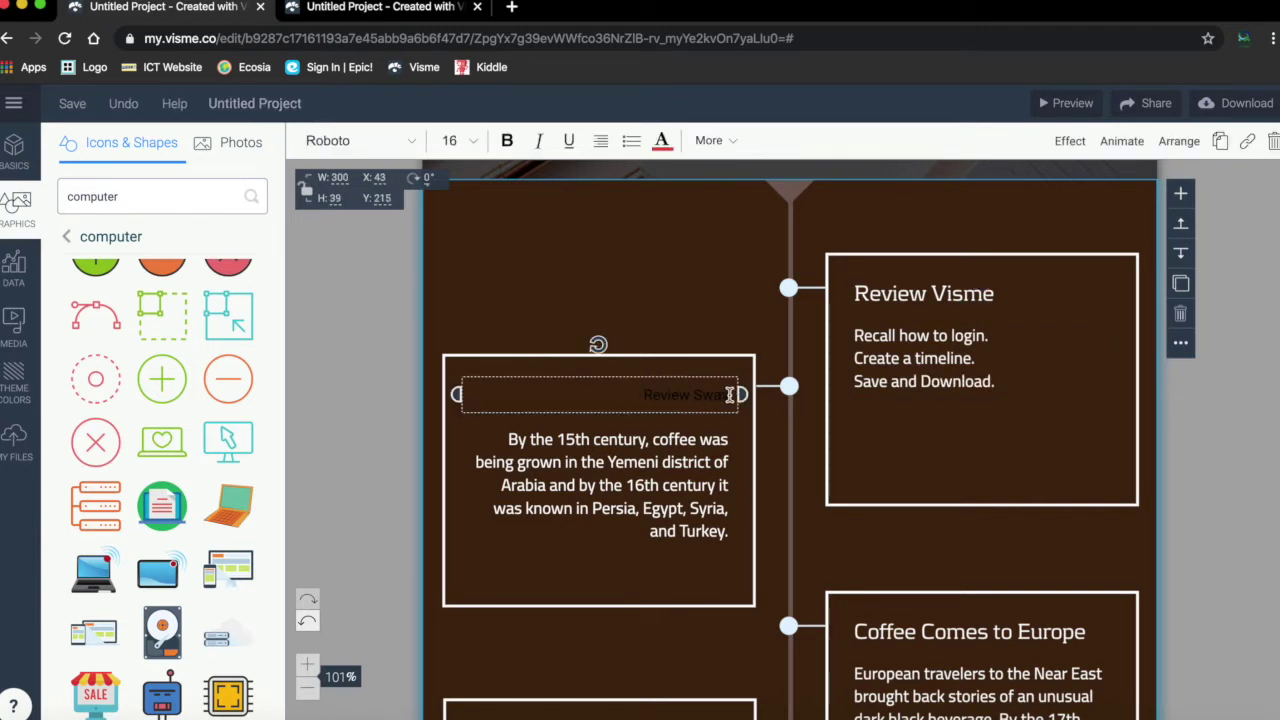
# Set the Review Sway heading size to 30, after first trying 36.
pyautogui.moveTo(727, 395); pyautogui.dragTo(647, 395)
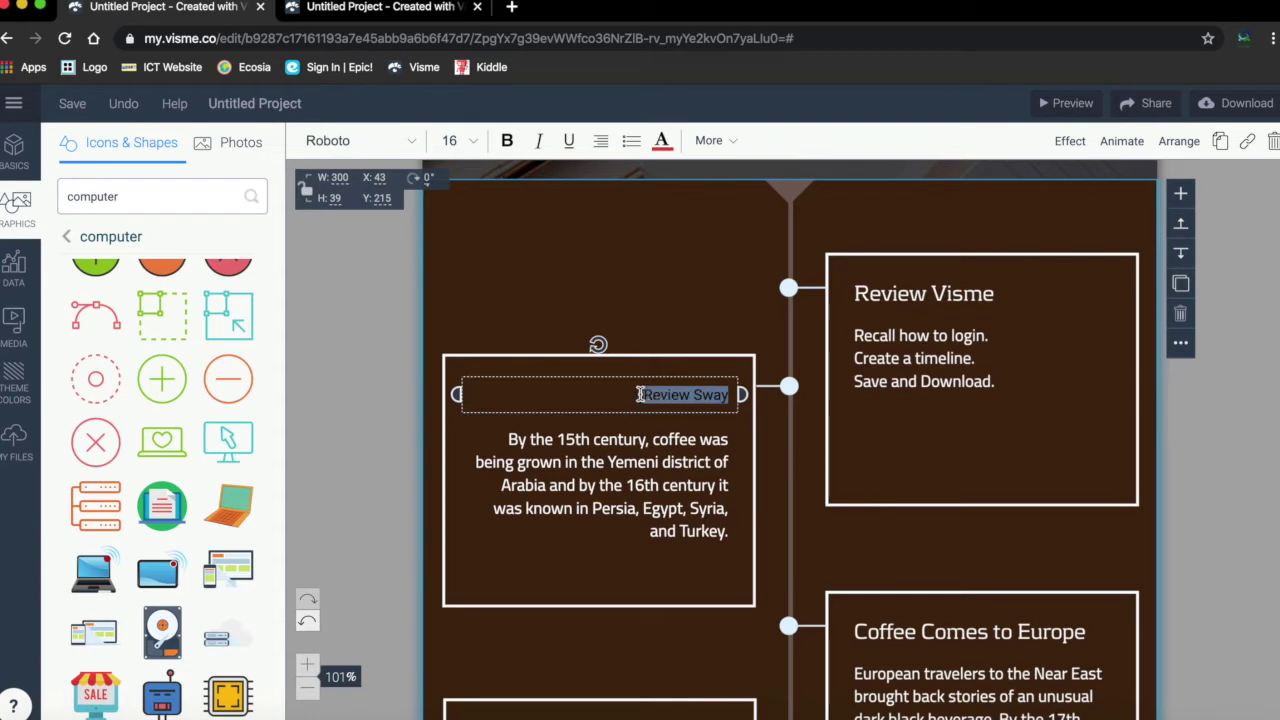
pyautogui.click(470, 144)
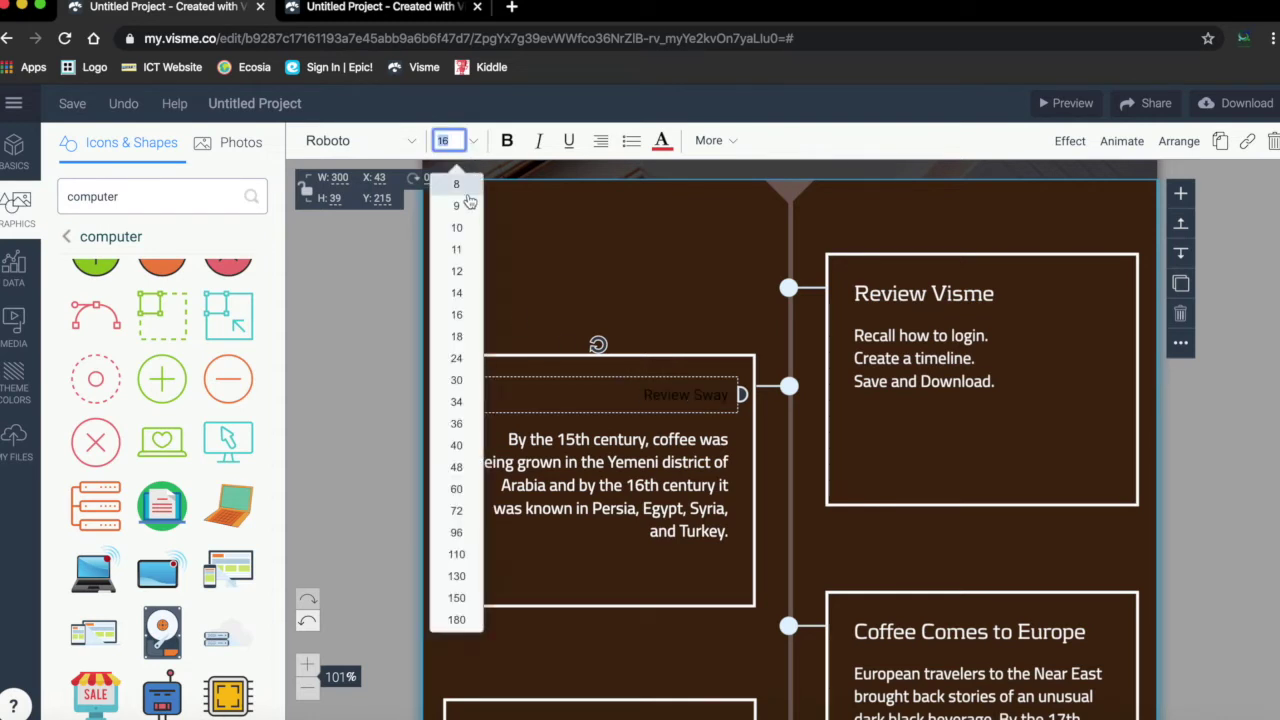
pyautogui.click(459, 425)
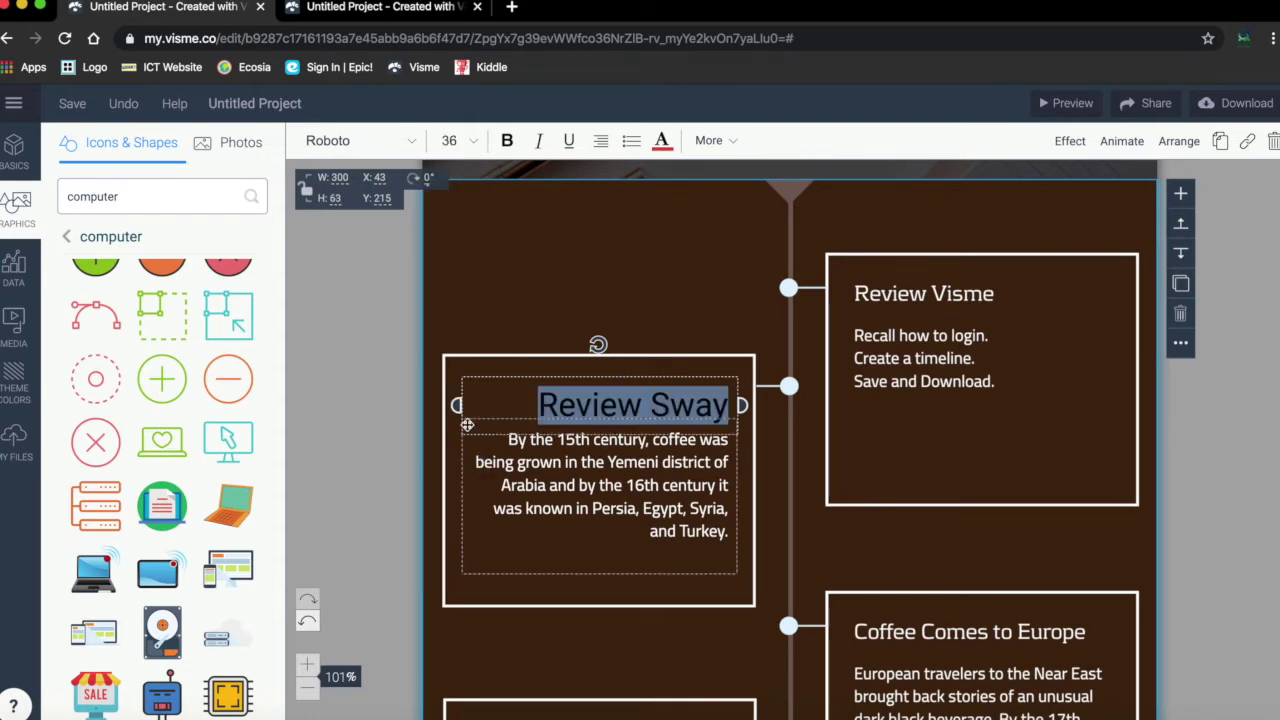
pyautogui.click(473, 144)
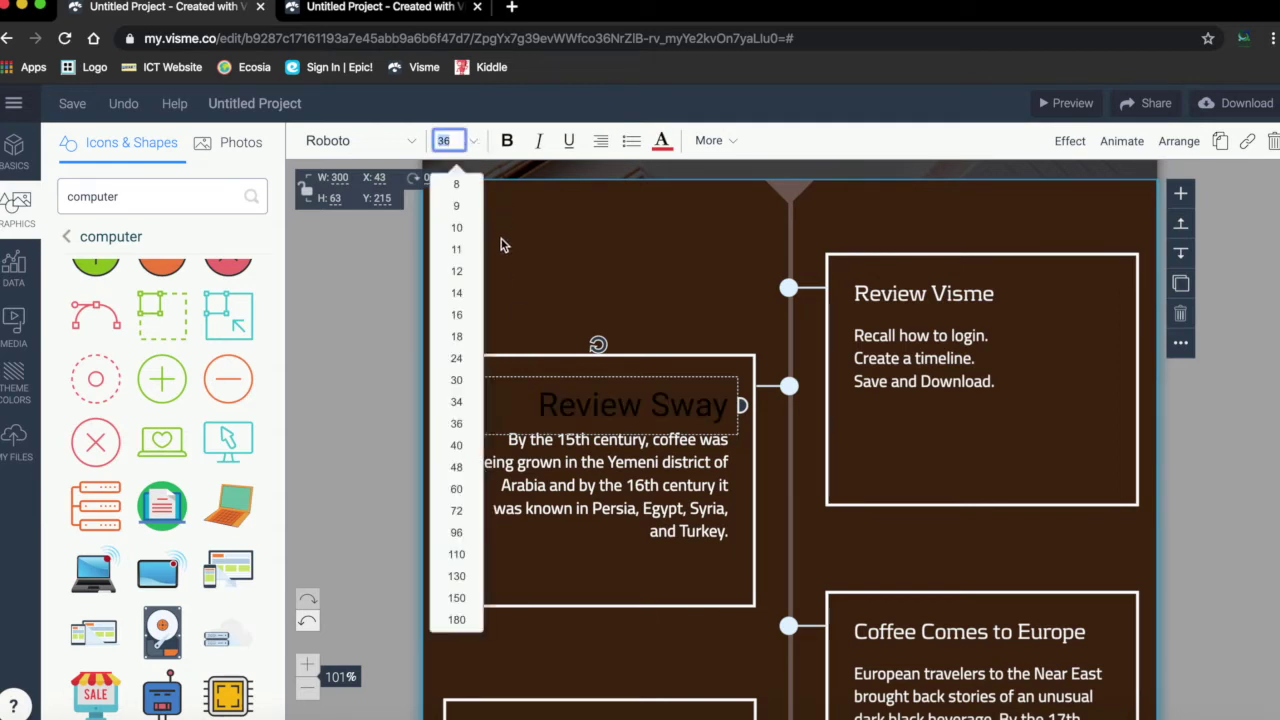
pyautogui.click(462, 380)
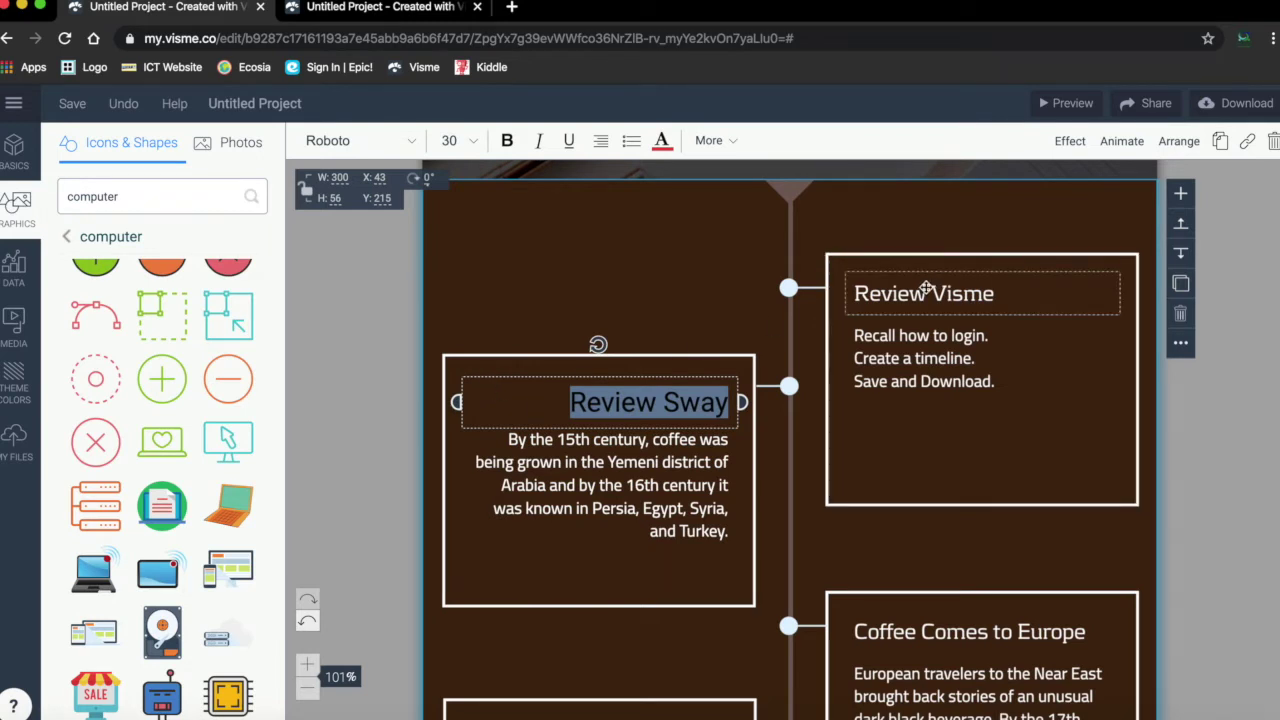
# Change the heading font to Chakra Petch, after first trying Amaranth.
pyautogui.click(411, 142)
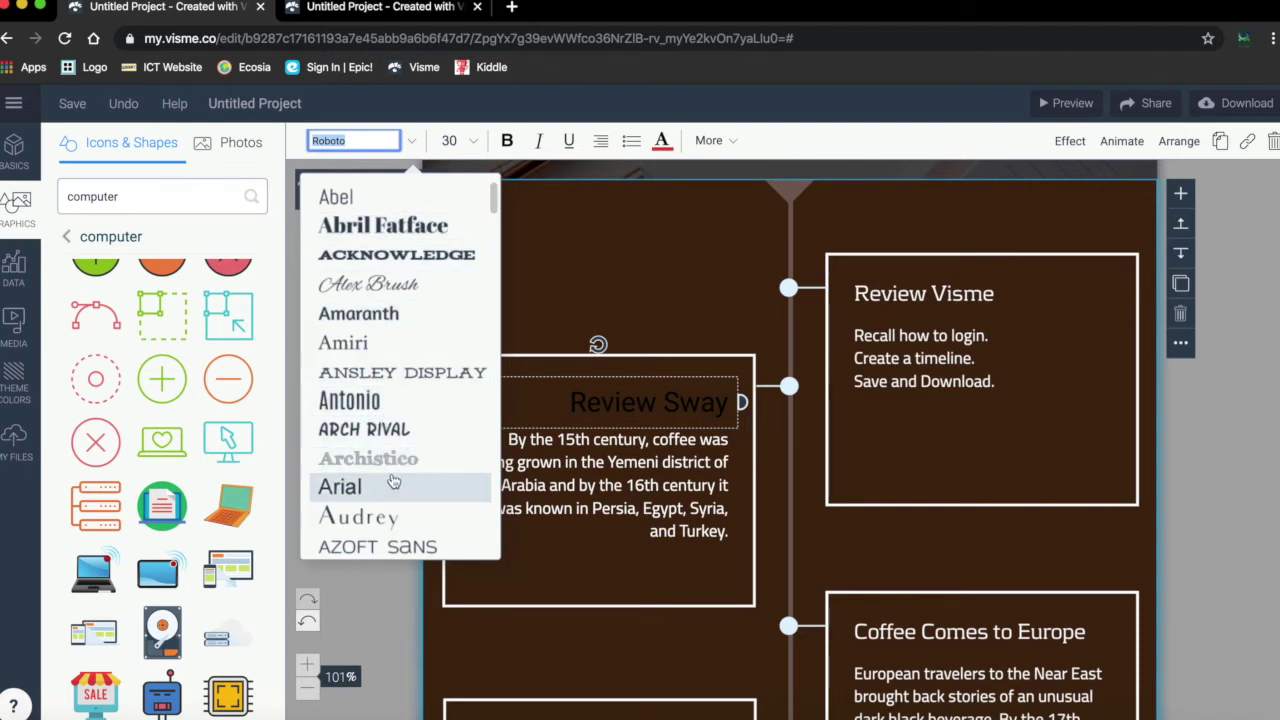
pyautogui.click(385, 317)
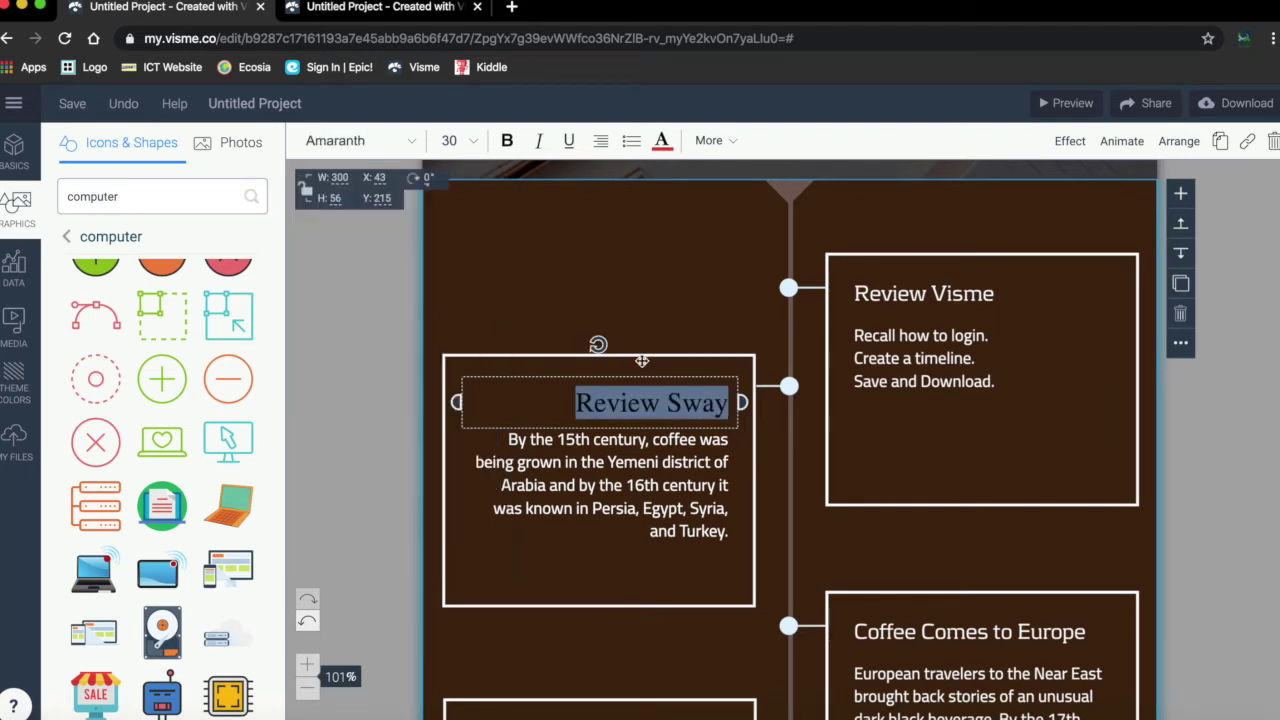
pyautogui.click(415, 141)
pyautogui.scroll(-5, 400, 400)
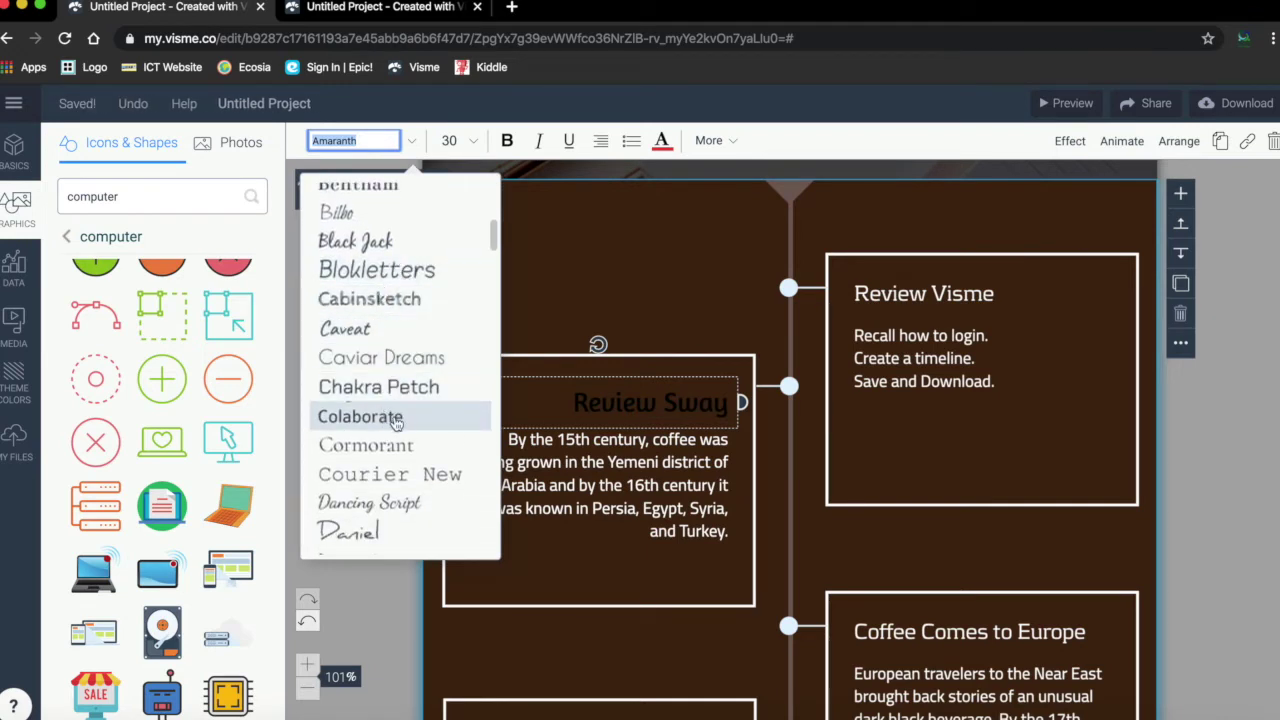
pyautogui.click(390, 388)
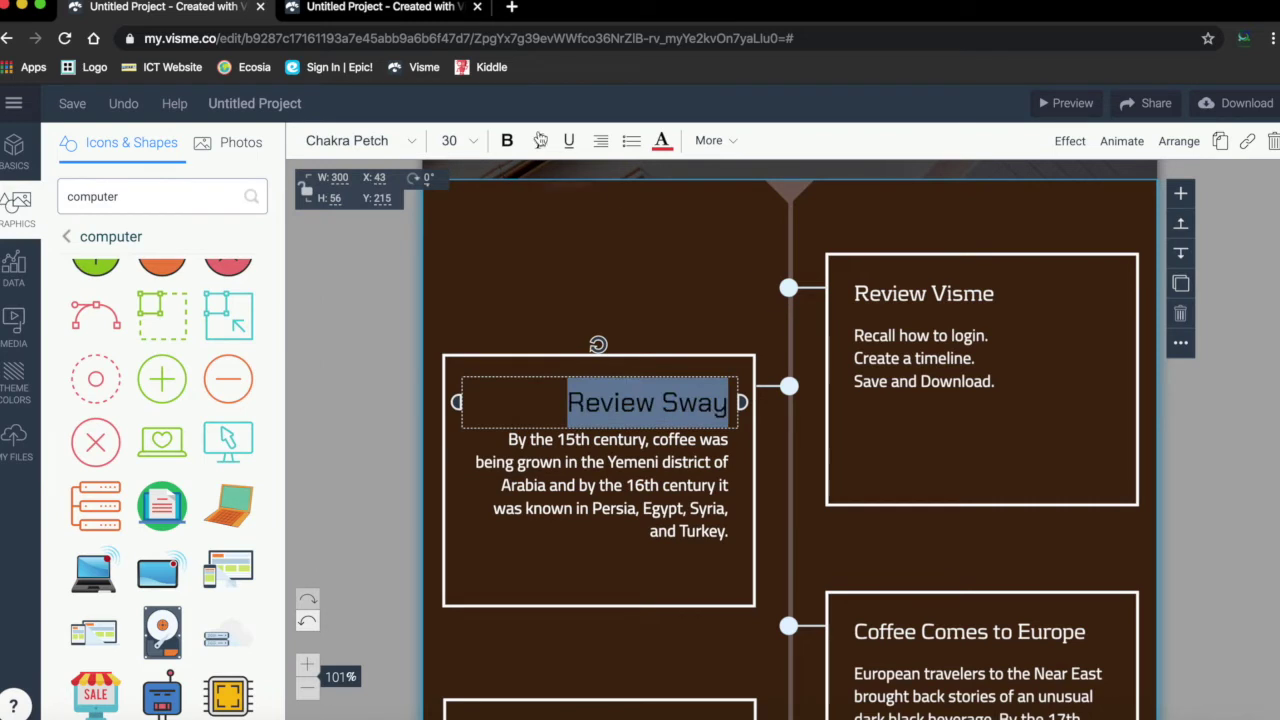
# Make the heading white and select the paragraph below it for replacing.
pyautogui.click(662, 140)
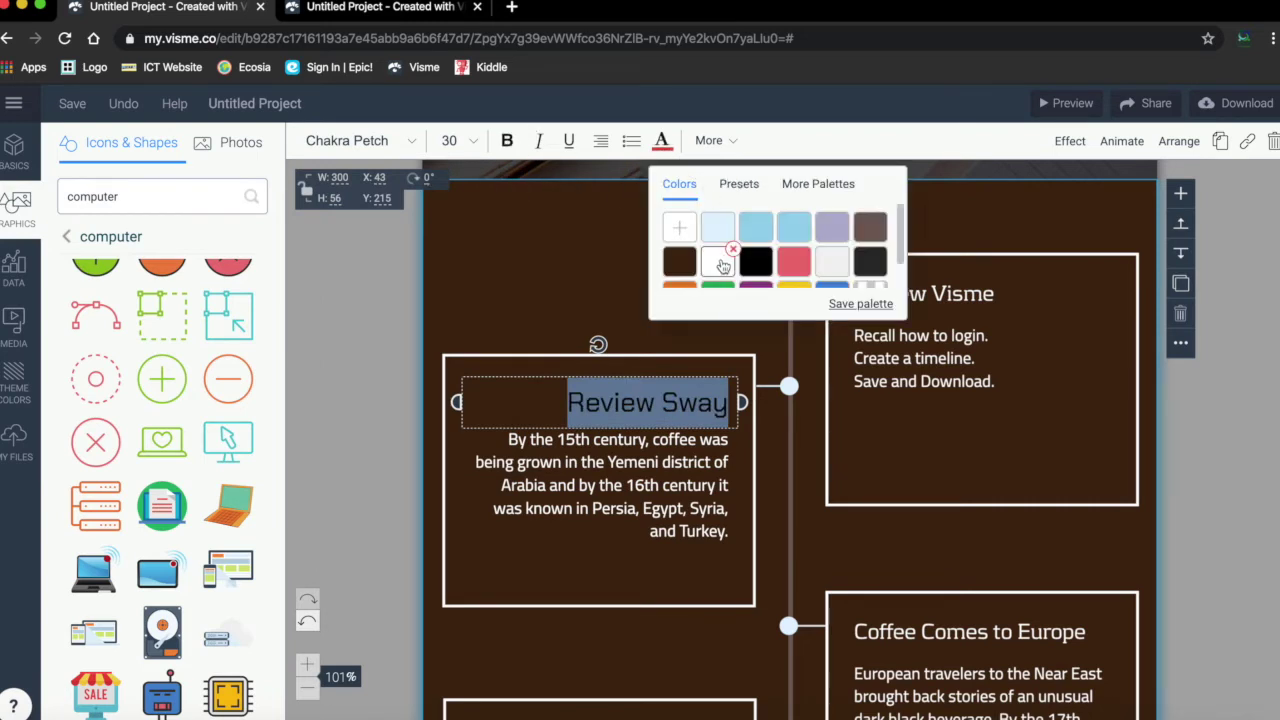
pyautogui.click(717, 261)
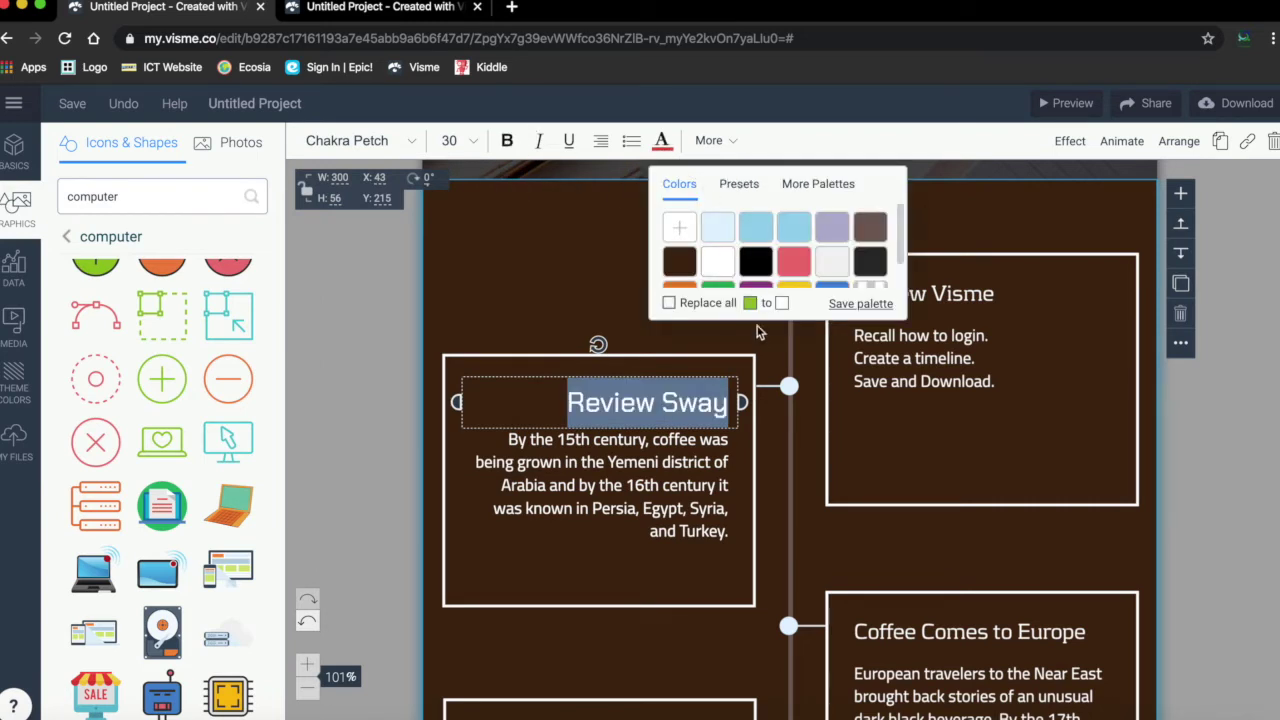
pyautogui.click(745, 440)
pyautogui.doubleClick(661, 456)
# Type four lines: 'How to add text.', 'How to add pictures.', grouping pictures, and choosing a style and design.
pyautogui.write('Add')
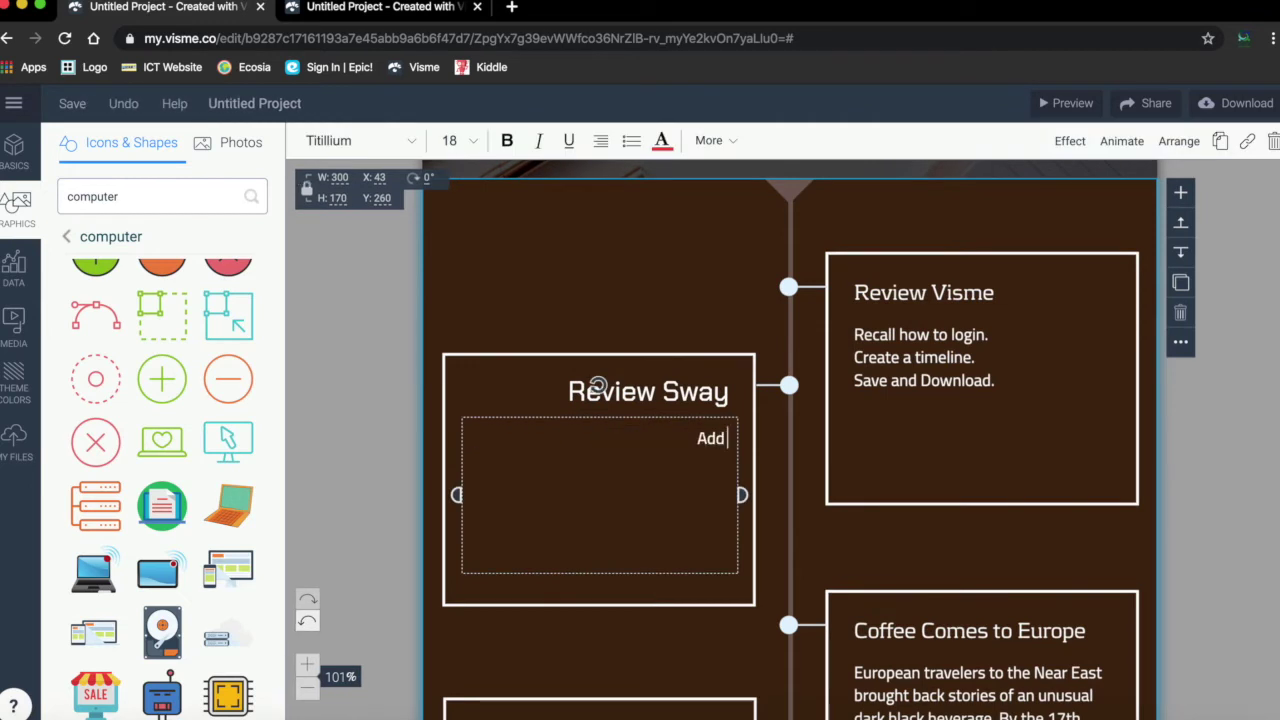
pyautogui.press('BackSpace')
pyautogui.press('BackSpace')
pyautogui.press('BackSpace')
pyautogui.write('How to add text.')
pyautogui.press('Return')
pyautogui.write('How to add pictures.')
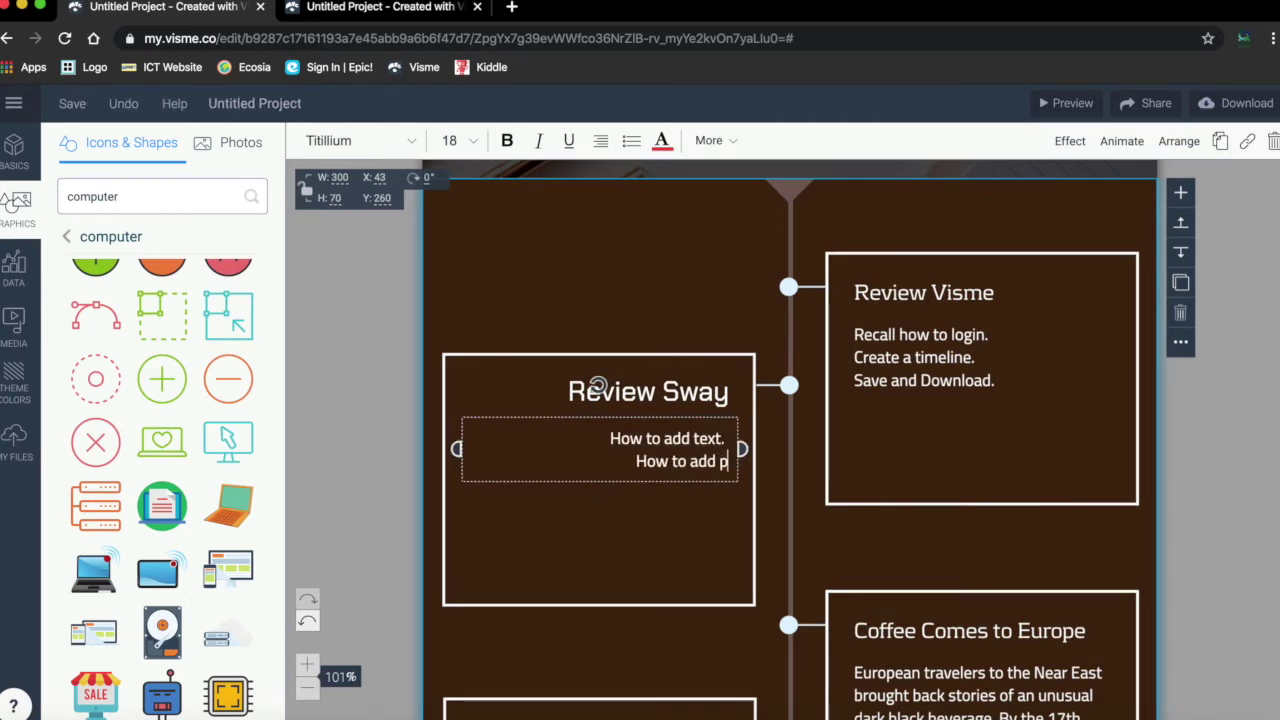
pyautogui.press('Return')
pyautogui.write('How to group pictures a')
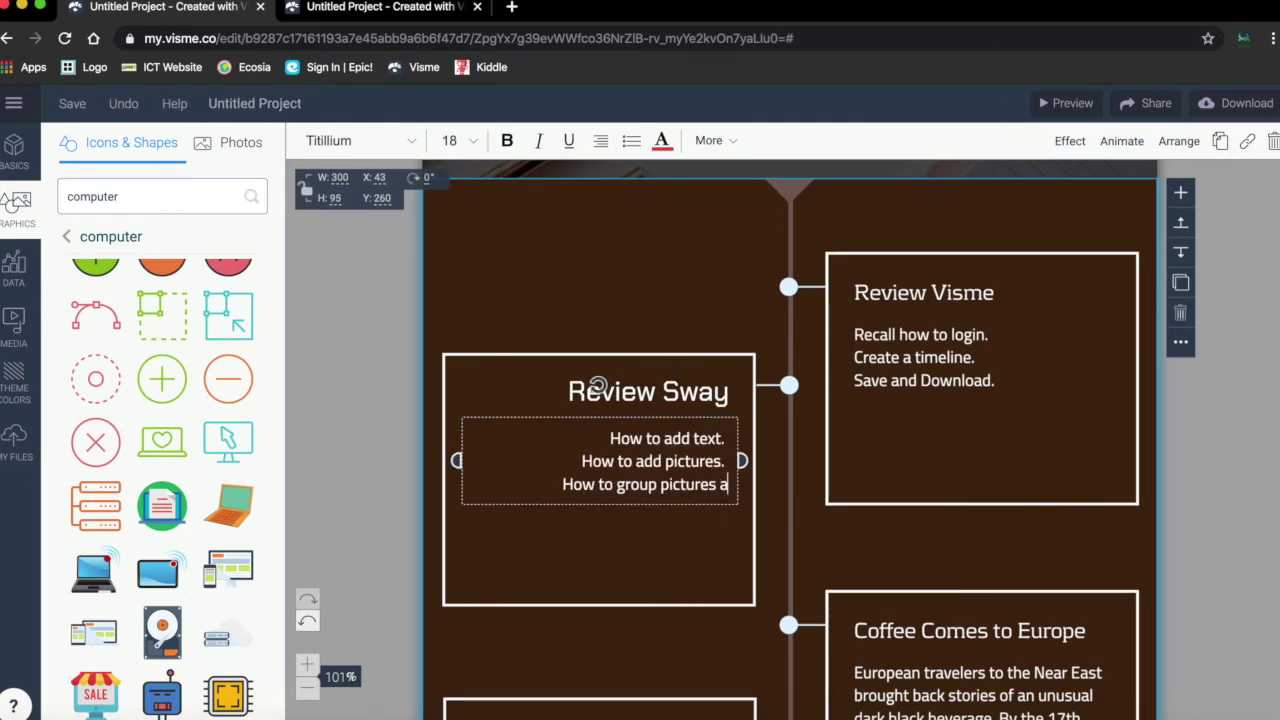
pyautogui.write('nd choose a type for the group.')
pyautogui.press('Return')
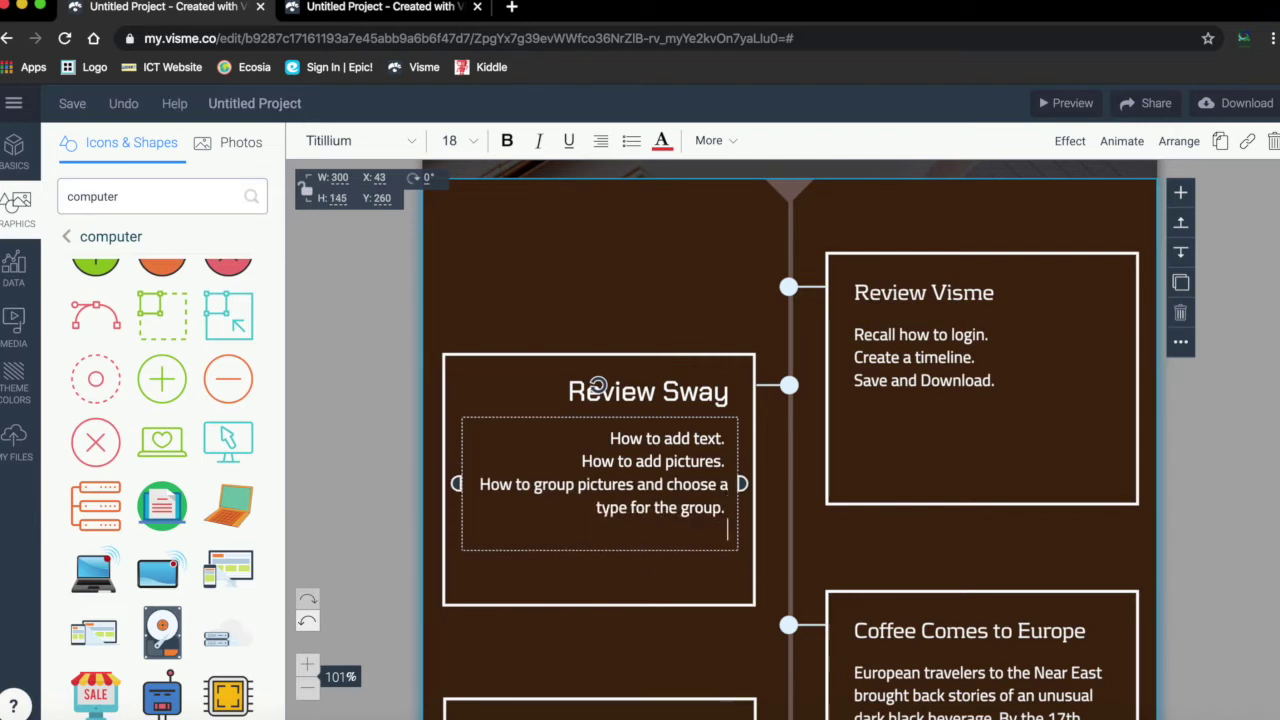
pyautogui.write('How to choose a style and a design.')
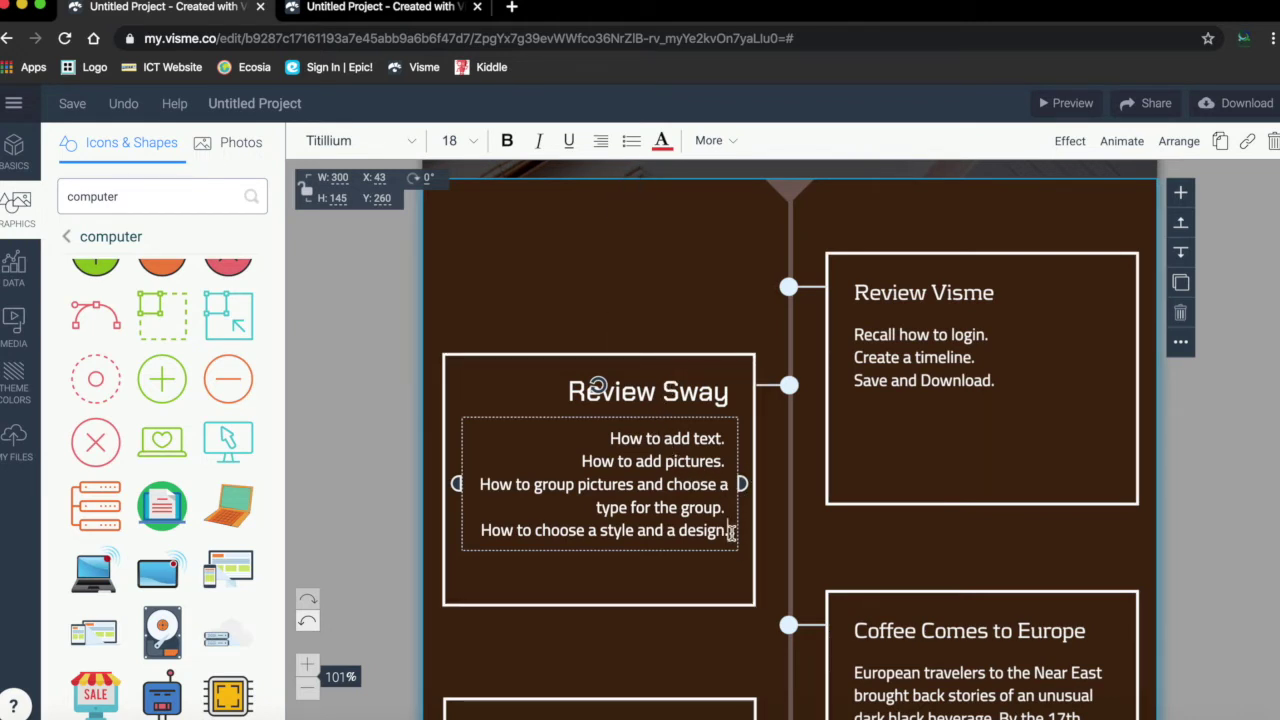
pyautogui.moveTo(731, 533); pyautogui.dragTo(600, 440)
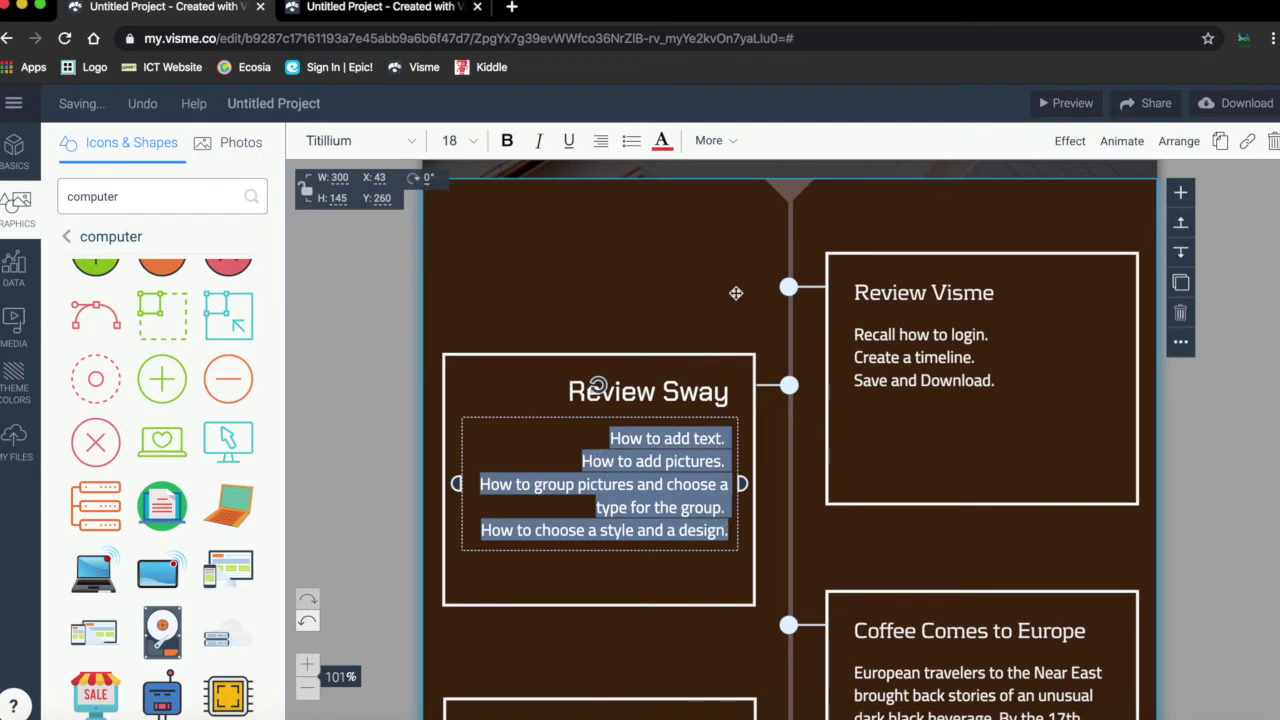
# Left-align the Review Sway card's body lines and its title.
pyautogui.click(600, 141)
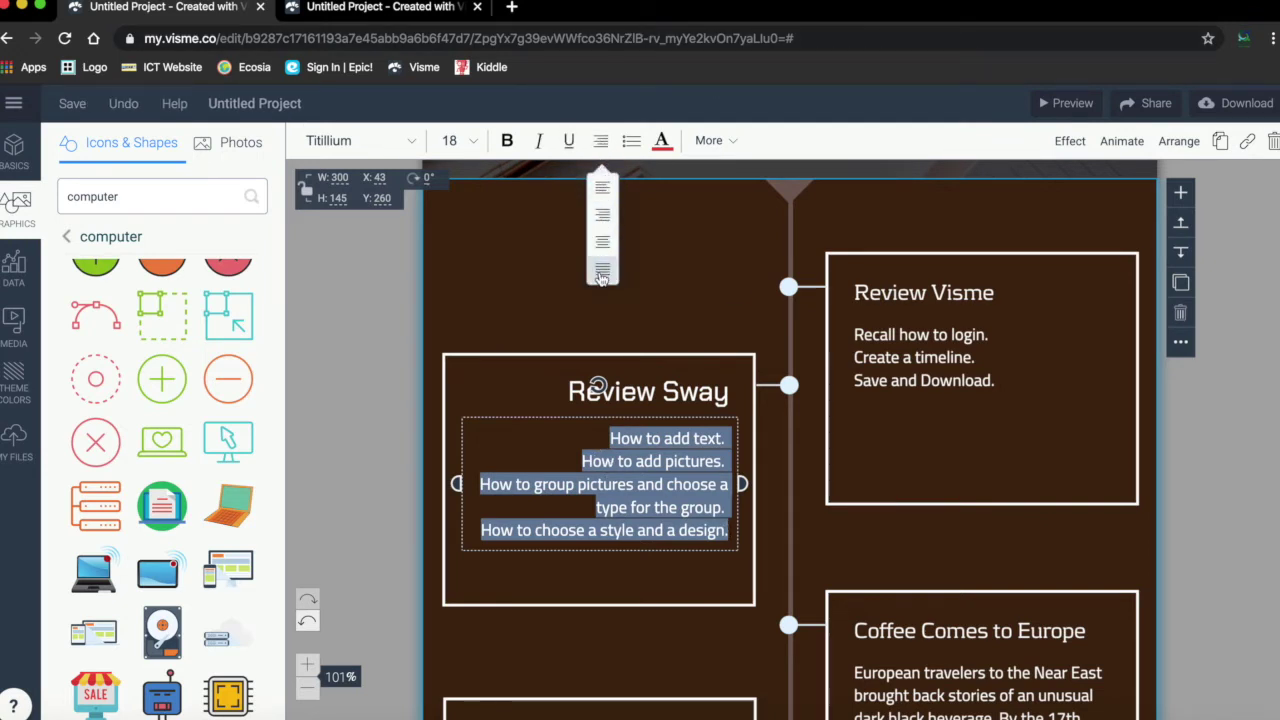
pyautogui.click(605, 190)
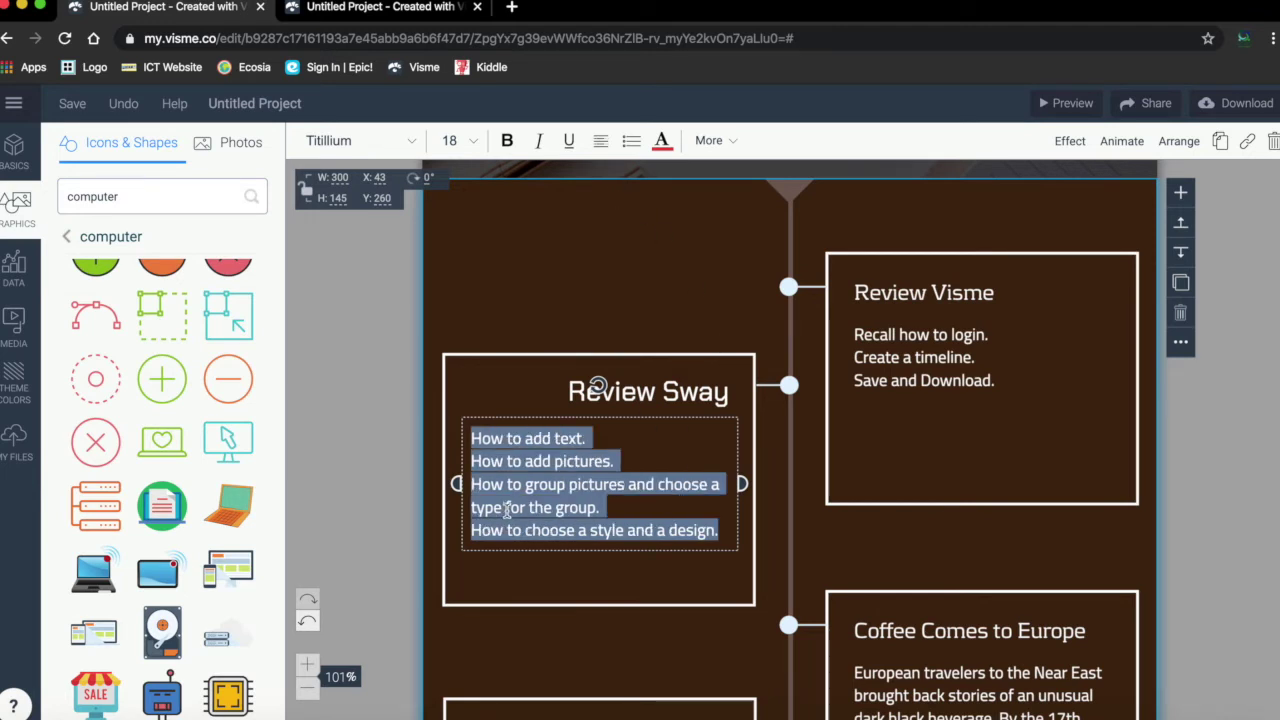
pyautogui.click(632, 406)
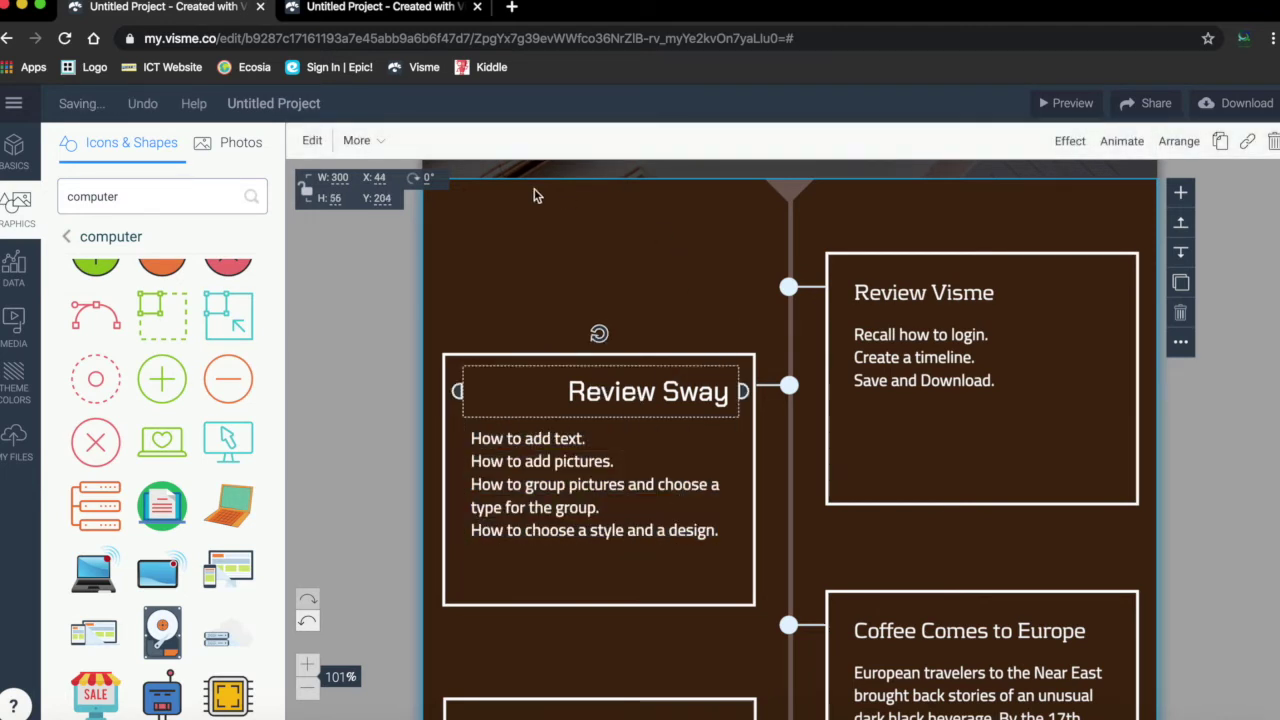
pyautogui.doubleClick(619, 376)
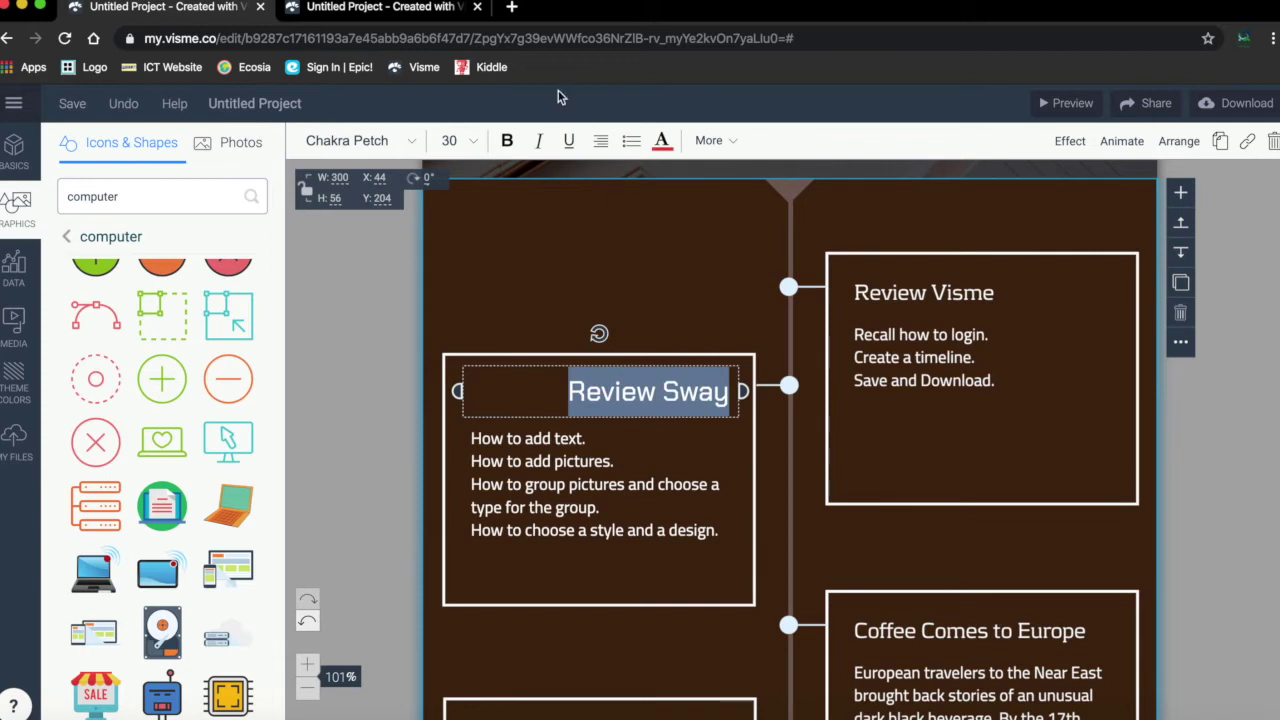
pyautogui.click(600, 141)
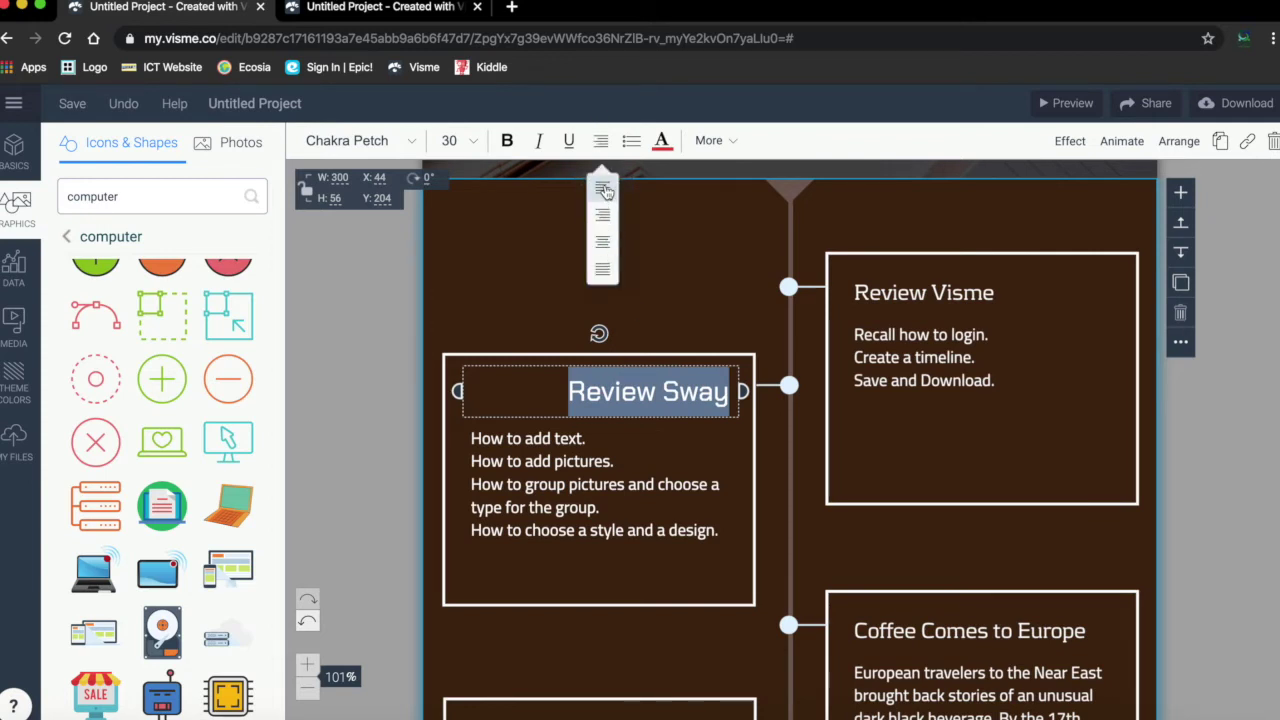
pyautogui.click(603, 190)
# Turn the Review Sway lines into a square-bulleted list, then select the Review Visme list.
pyautogui.scroll(1, 975, 378)
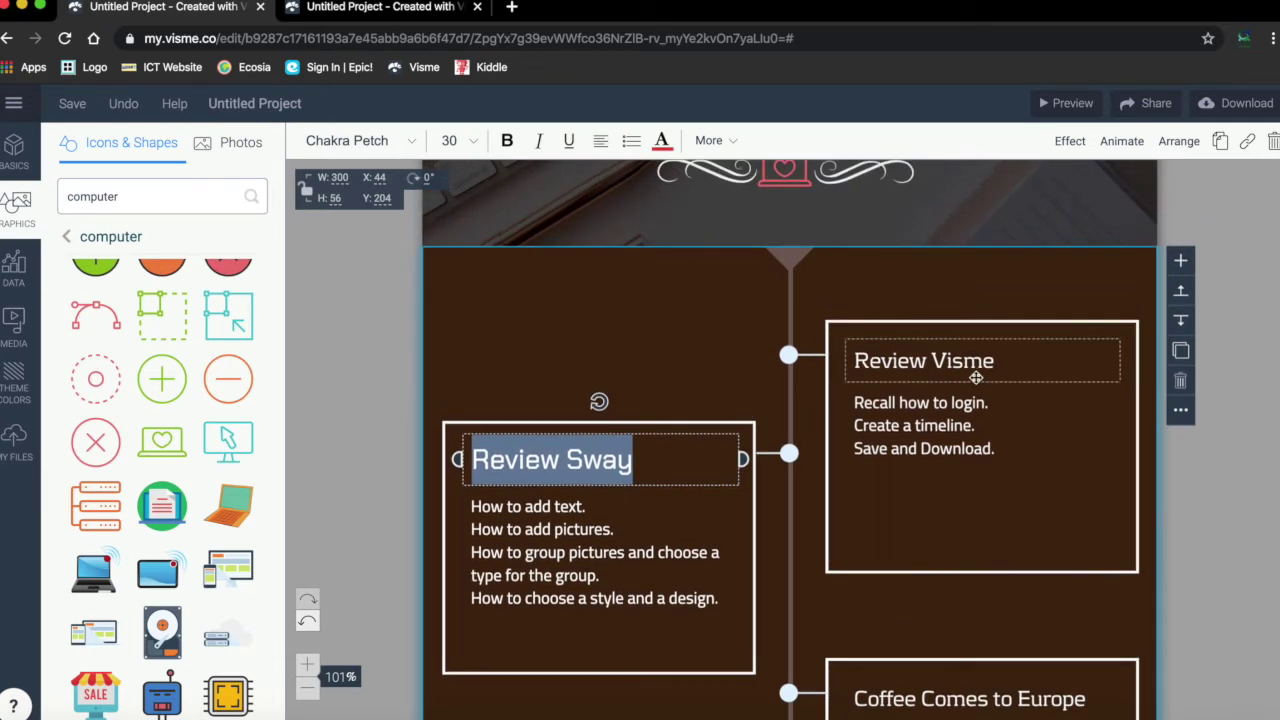
pyautogui.click(556, 546)
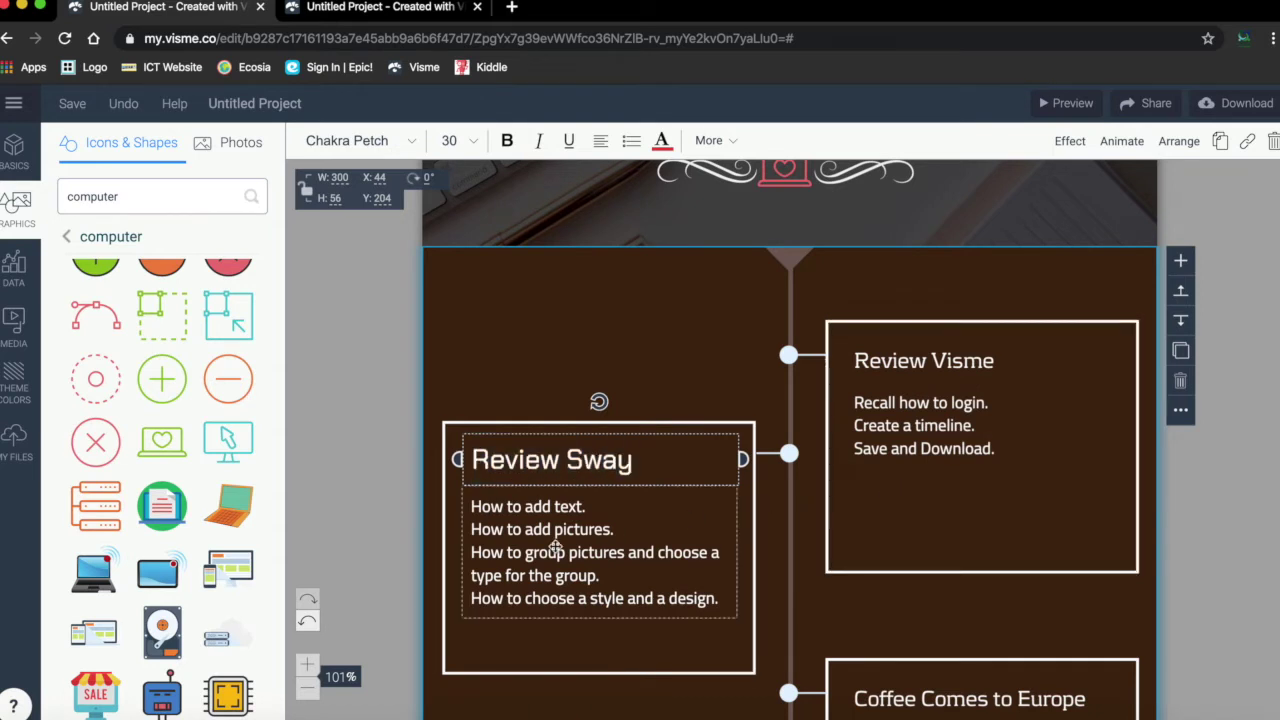
pyautogui.click(503, 536)
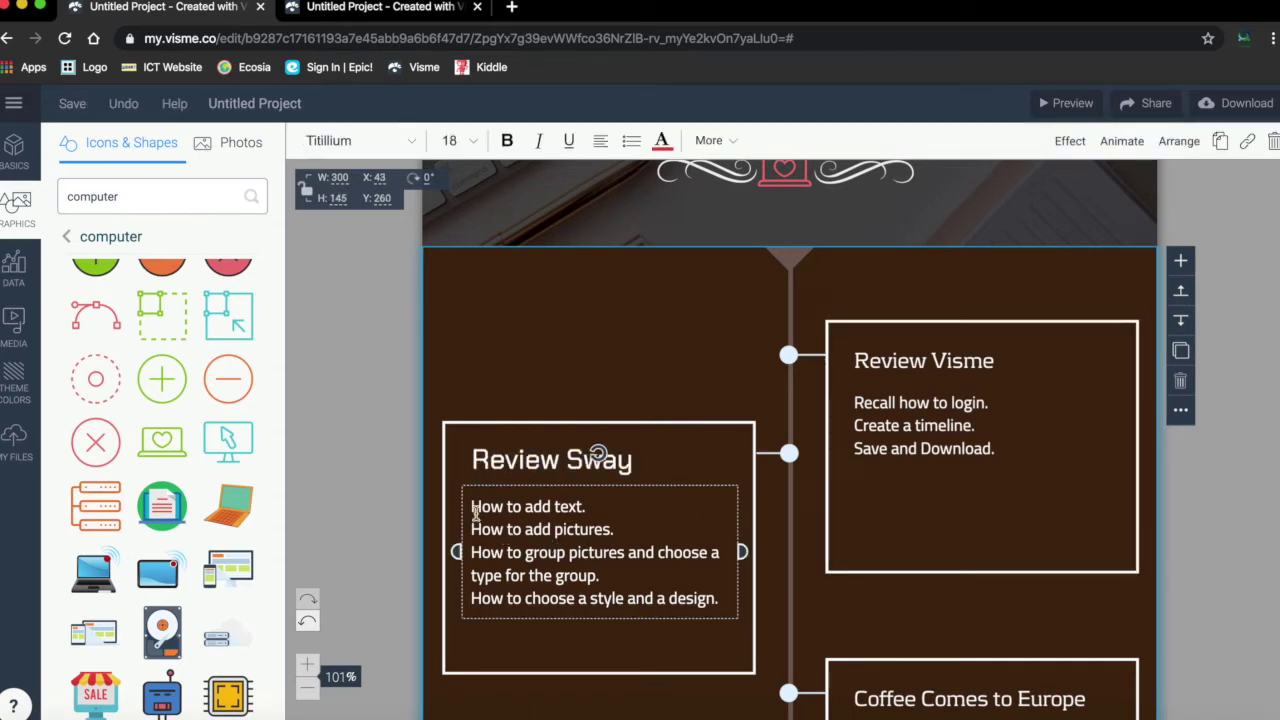
pyautogui.moveTo(471, 508); pyautogui.dragTo(727, 604)
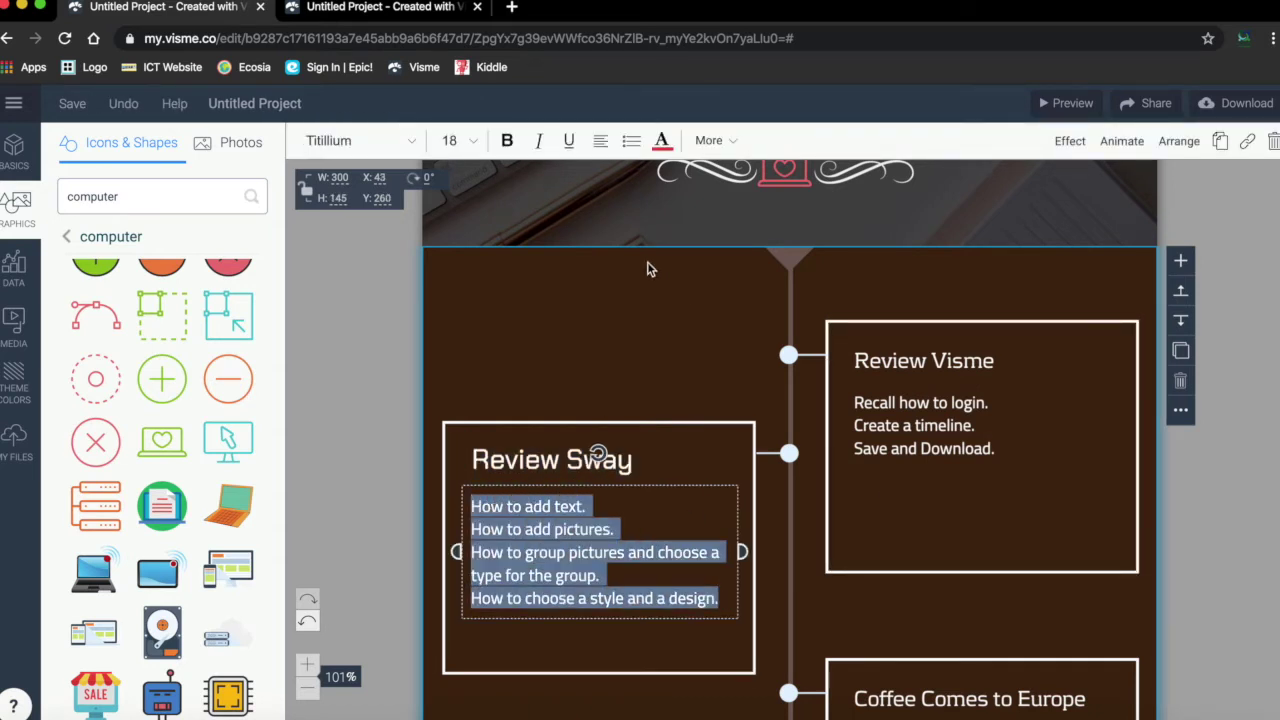
pyautogui.click(628, 150)
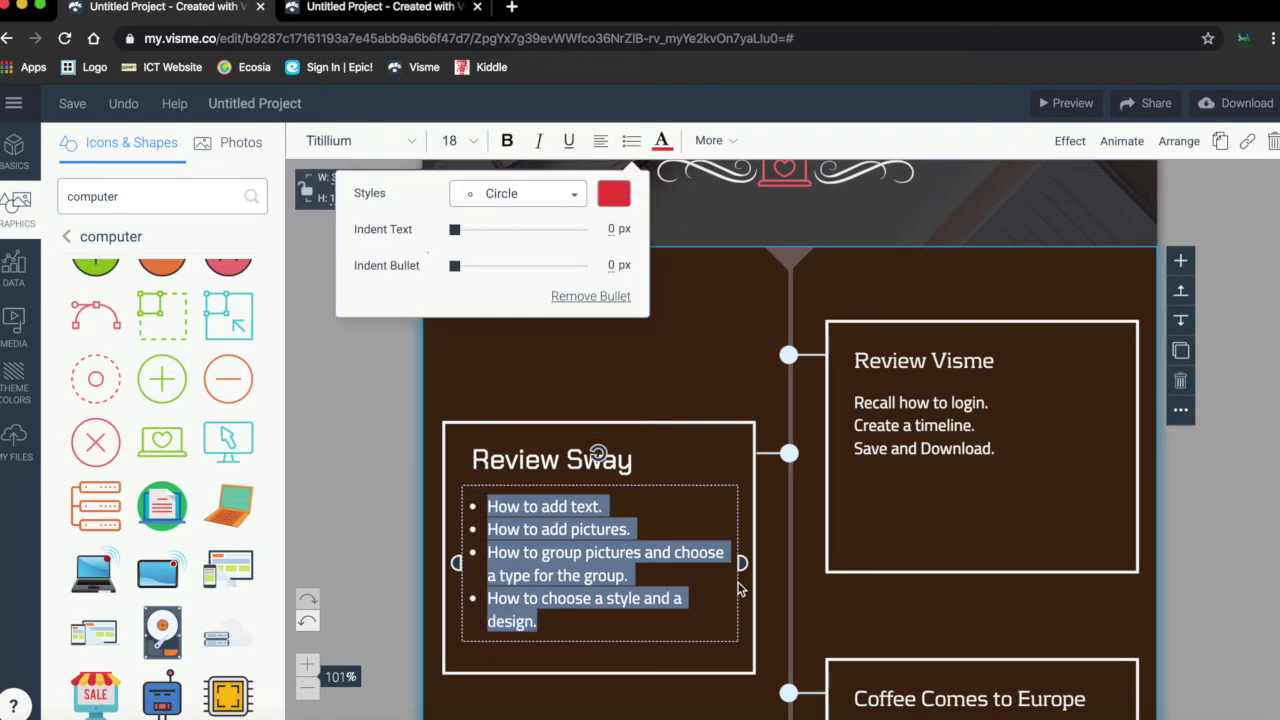
pyautogui.click(519, 193)
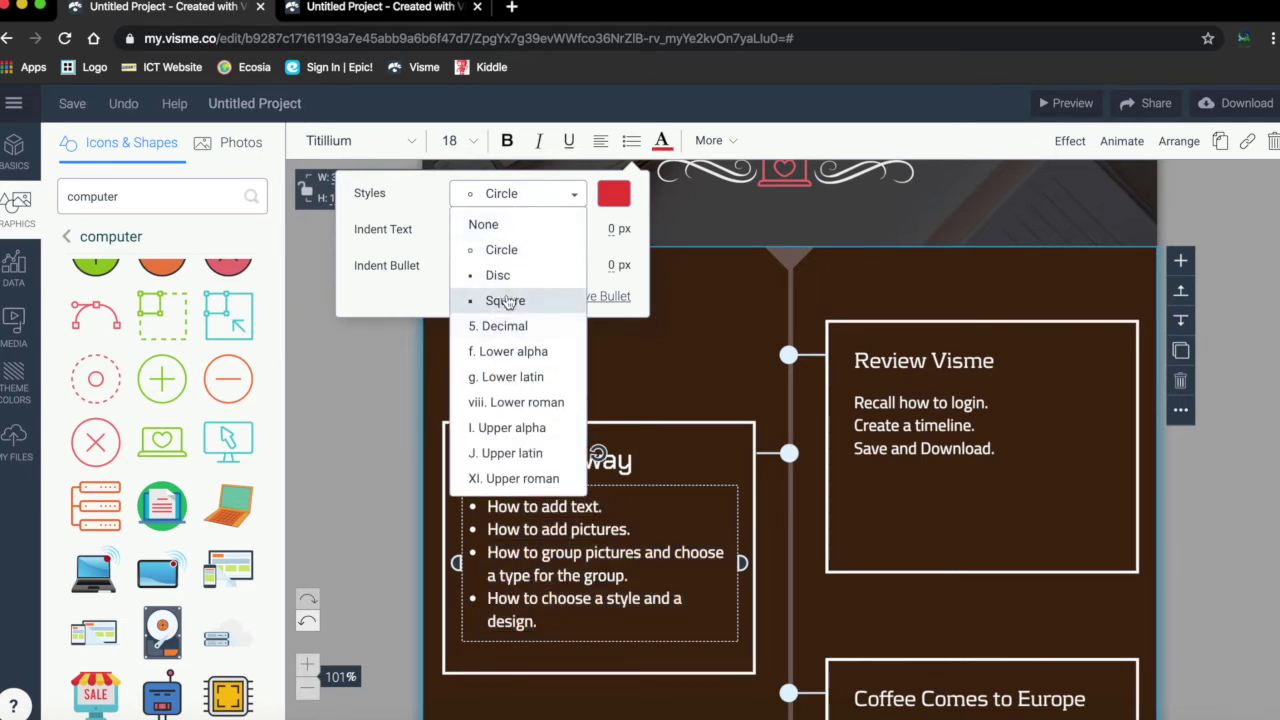
pyautogui.click(507, 301)
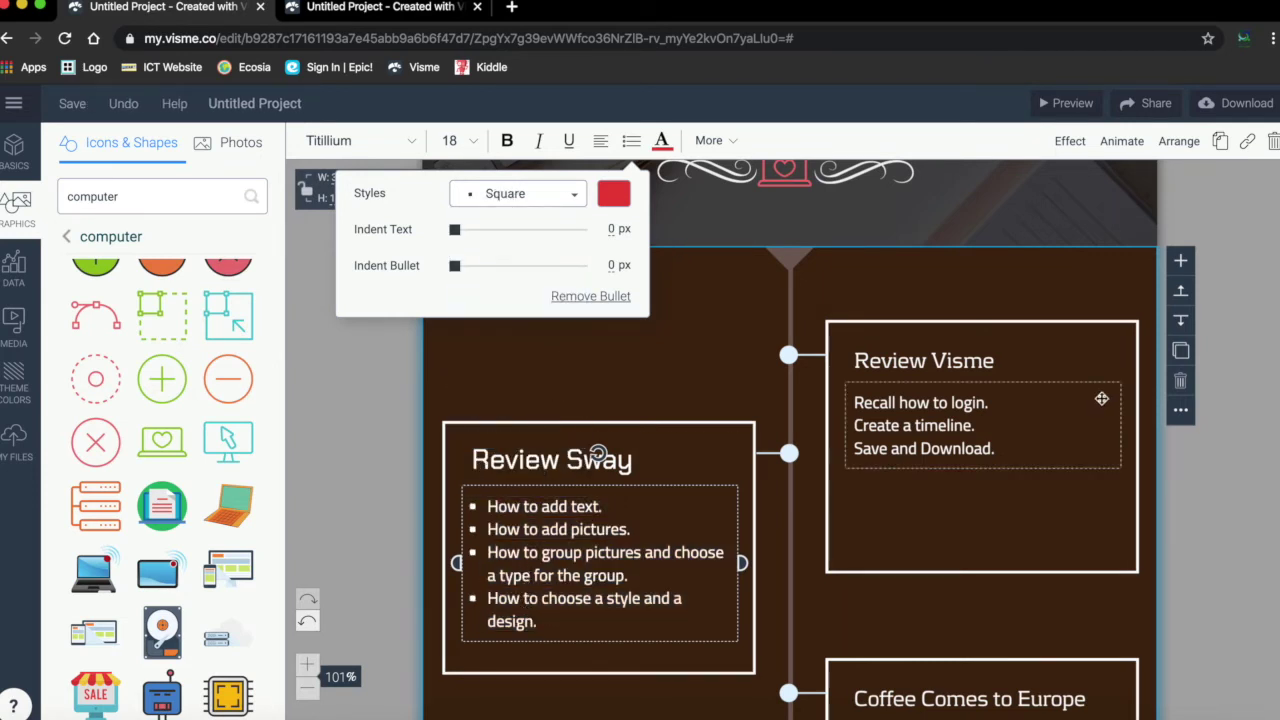
pyautogui.click(905, 402)
pyautogui.click(1000, 440)
# Retitle the Coffee Comes to Europe card 'Discover PowToon'.
pyautogui.scroll(-5, 1000, 440)
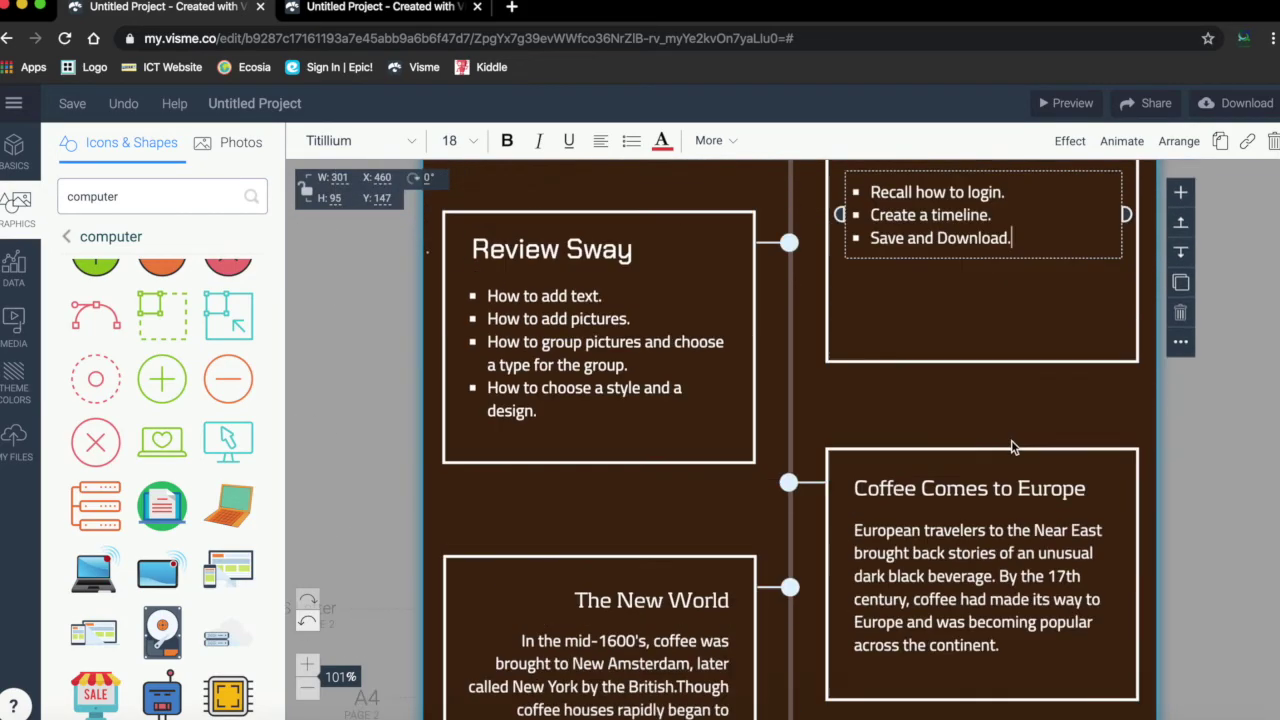
pyautogui.click(1027, 226)
pyautogui.write('Discover PowToon')
# Replace its paragraph with five steps, from uploading a PowerPoint to publishing on a Powtoon page.
pyautogui.click(918, 345)
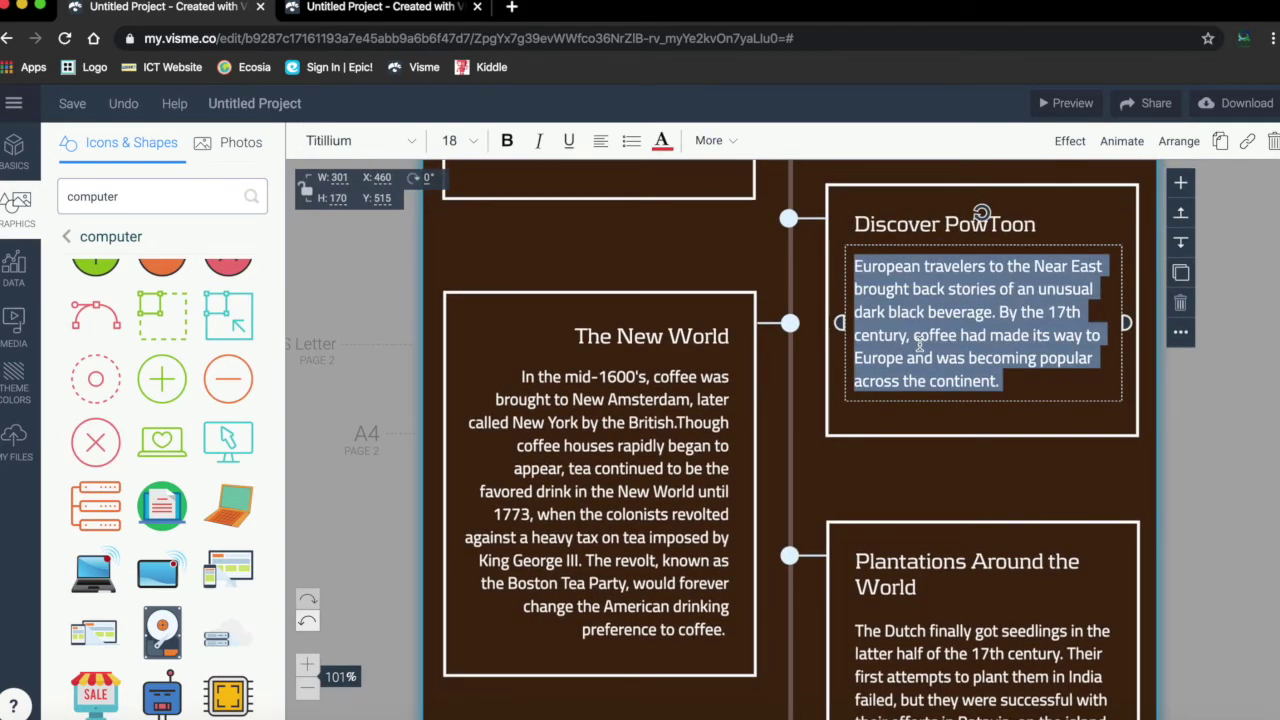
pyautogui.write('Upload a PowerPoint on a new p')
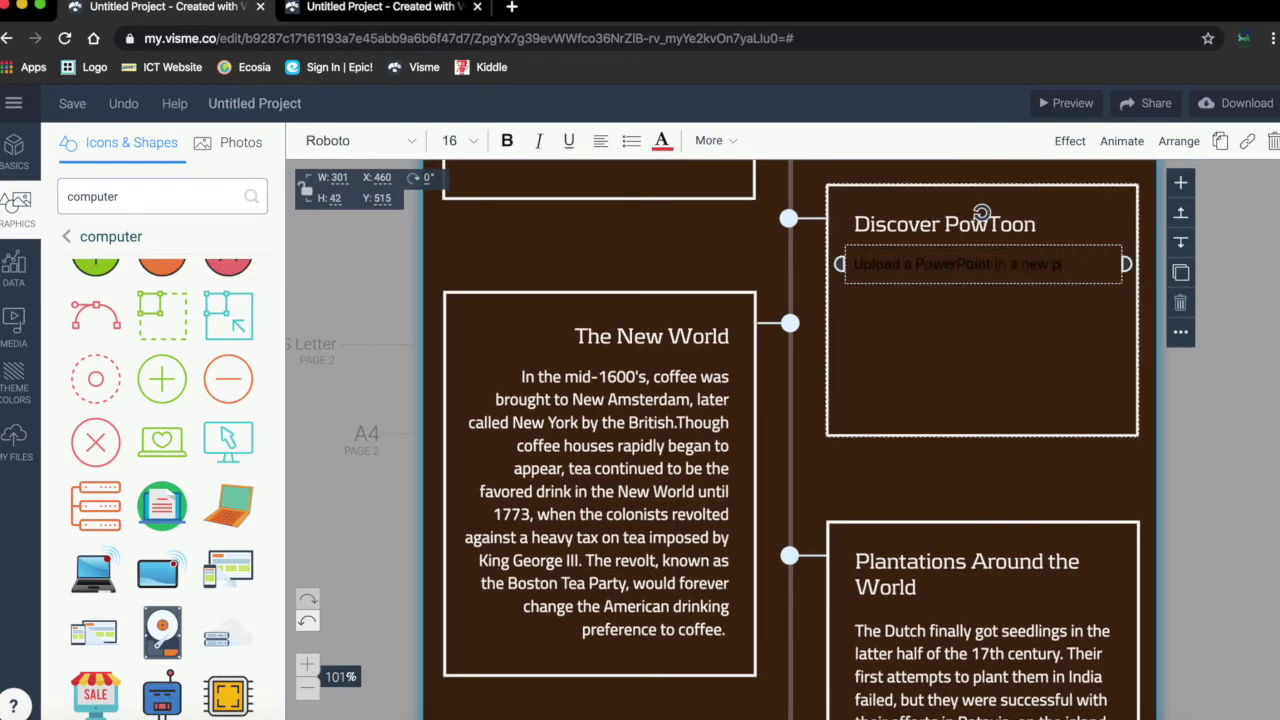
pyautogui.write('roject.')
pyautogui.press('Return')
pyautogui.write('Edit the slides')
pyautogui.press('Return')
pyautogui.write('Add animation and edit text.')
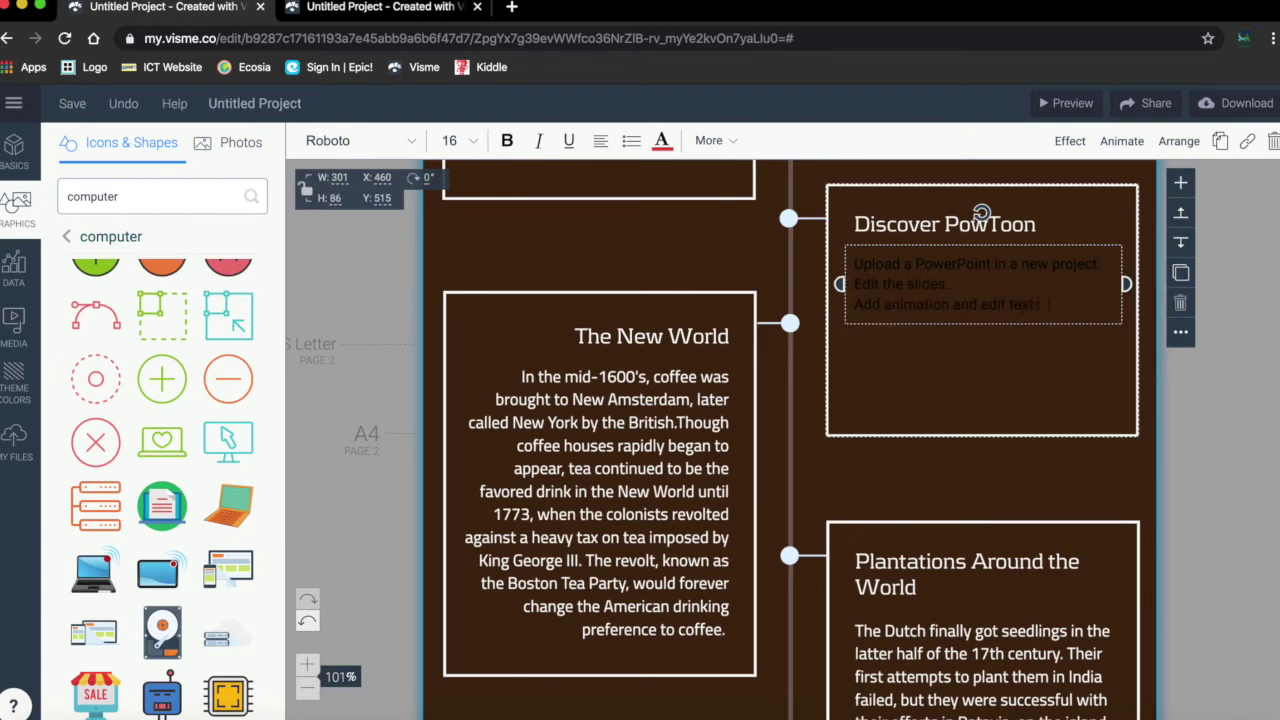
pyautogui.press('Return')
pyautogui.write('Save and Export.')
pyautogui.press('Return')
pyautogui.write('Publish on Powt')
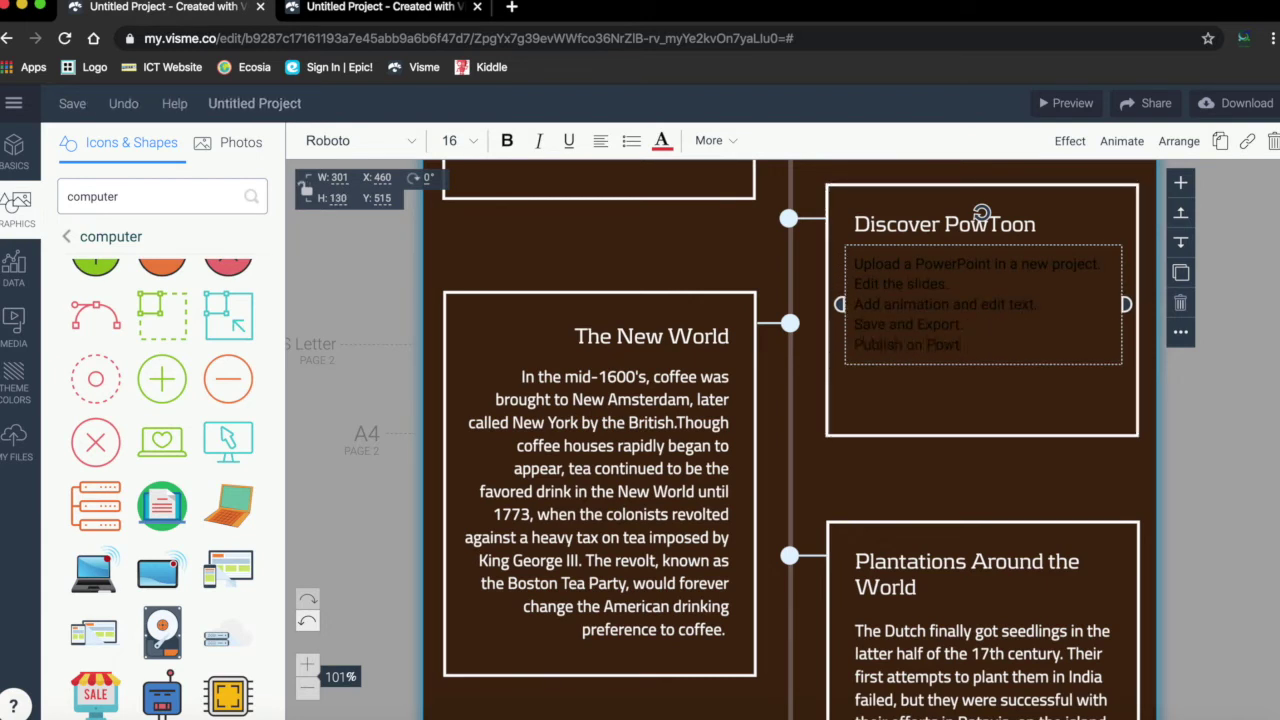
pyautogui.write('oon Page to share a link.')
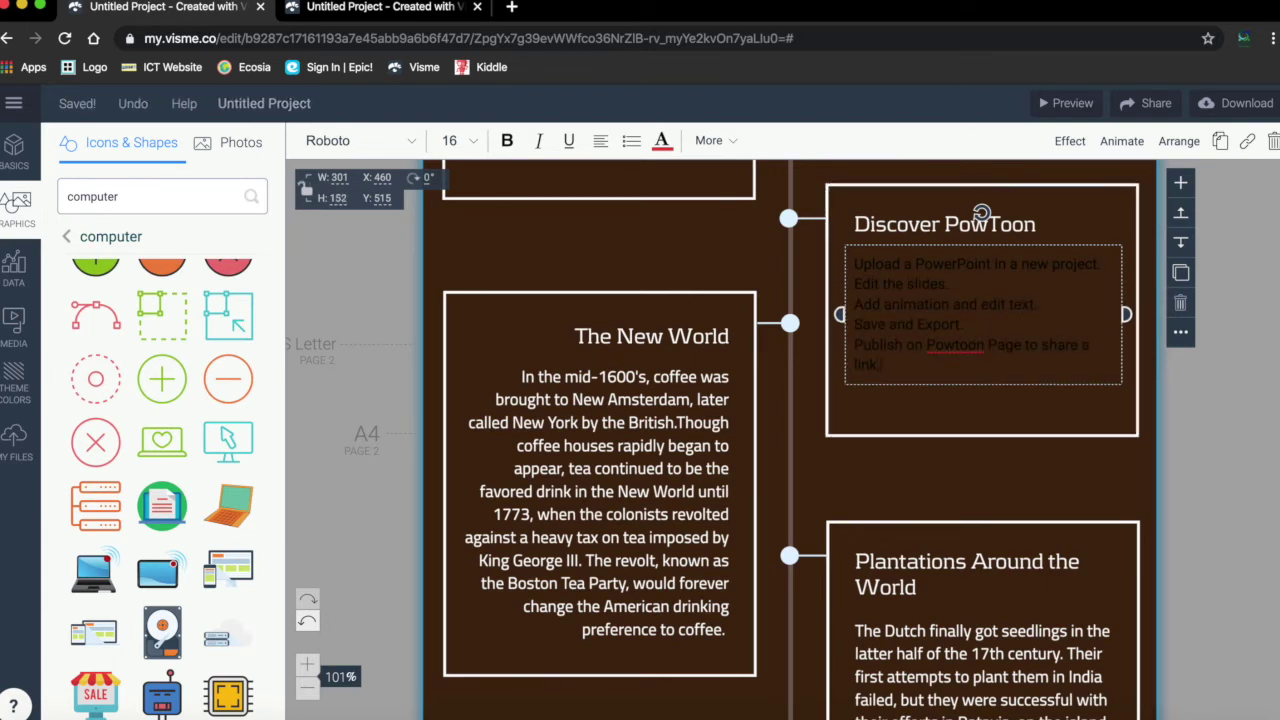
# Capitalise the T in 'Powtoon' in the last step and open a new browser tab.
pyautogui.click(955, 343)
pyautogui.press('BackSpace')
pyautogui.write('T')
pyautogui.click(512, 8)
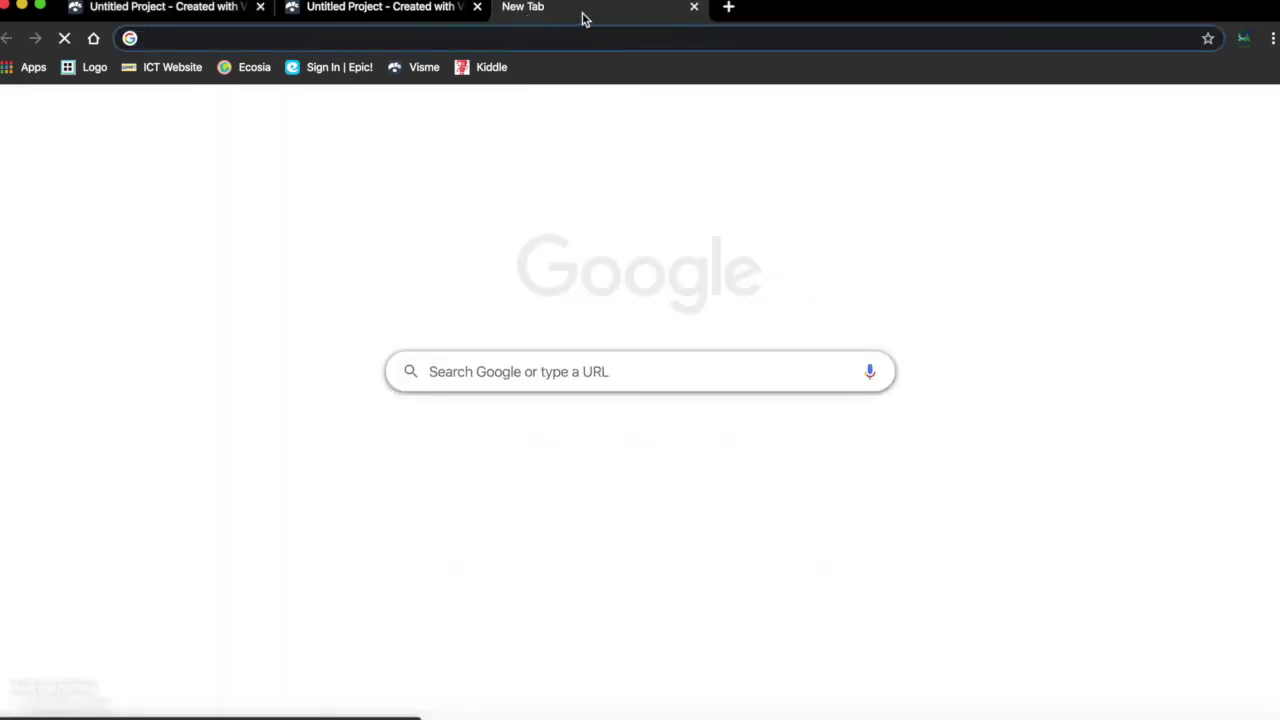
# Search Google for 'powtoon', then switch back to the second Untitled Project tab.
pyautogui.write('powtoon')
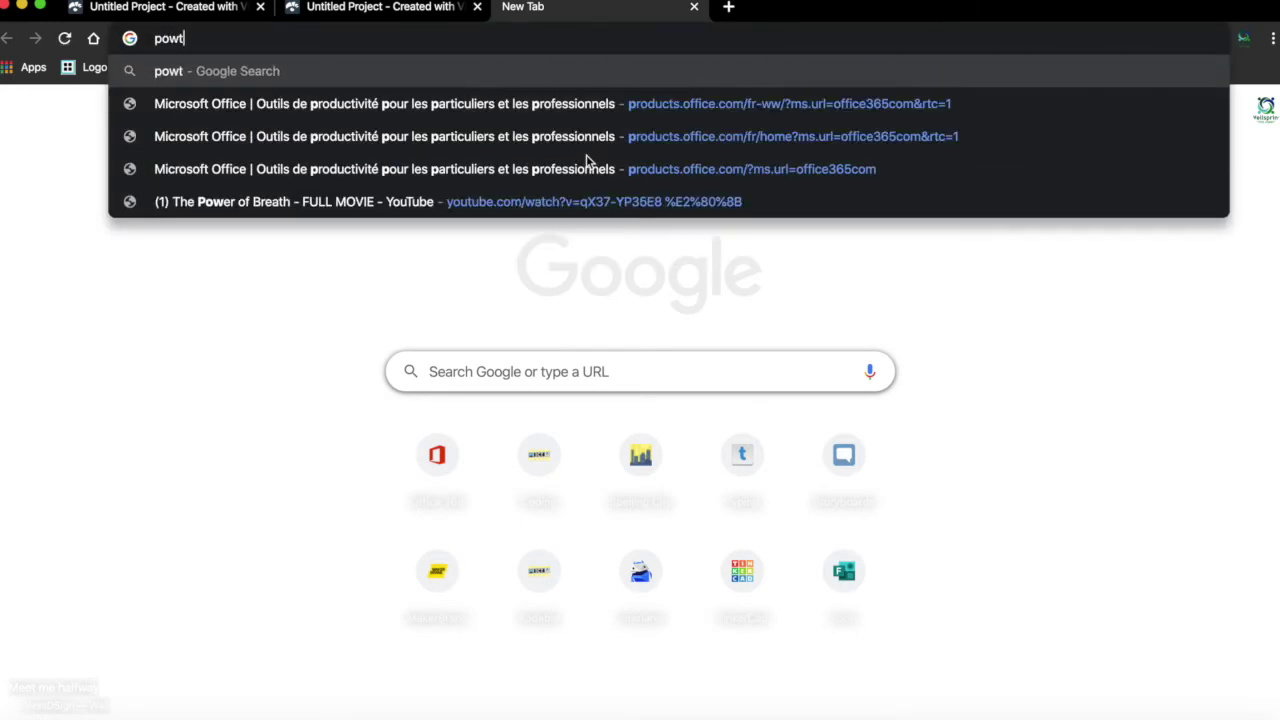
pyautogui.press('Return')
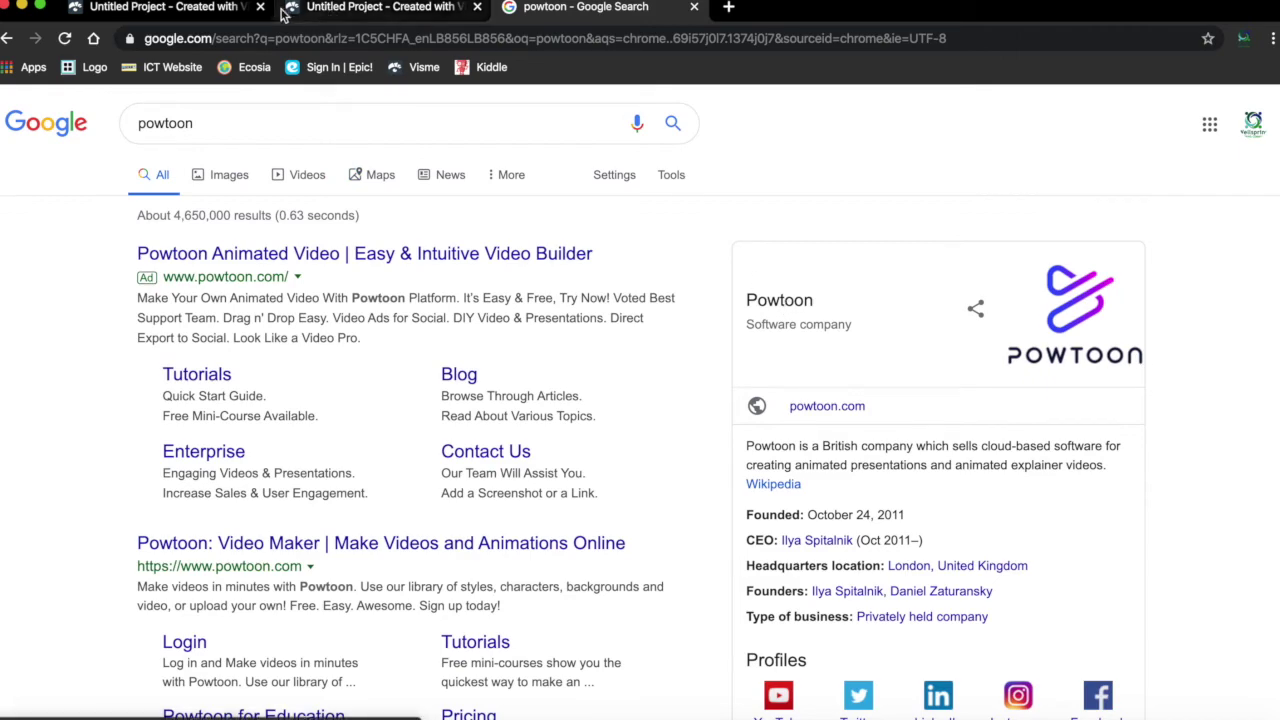
pyautogui.click(360, 12)
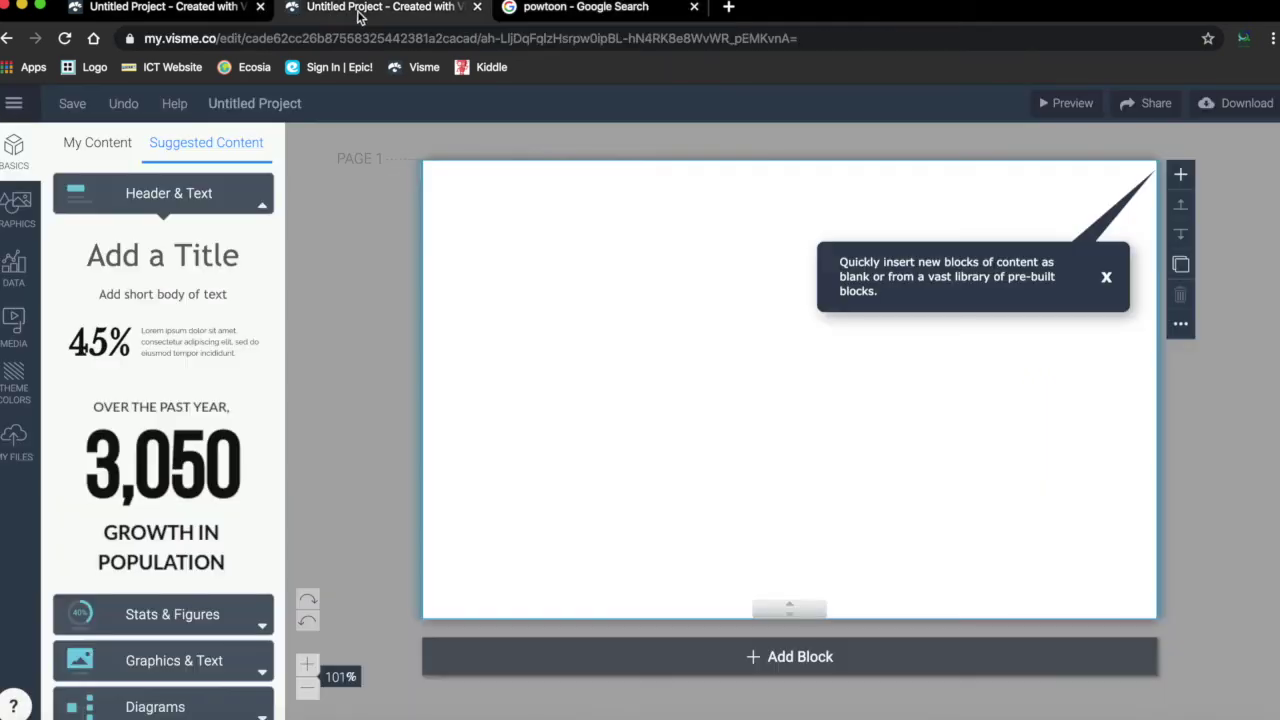
# Close the blank Visme tab and respell the title as 'Discover Powtoon'.
pyautogui.click(477, 7)
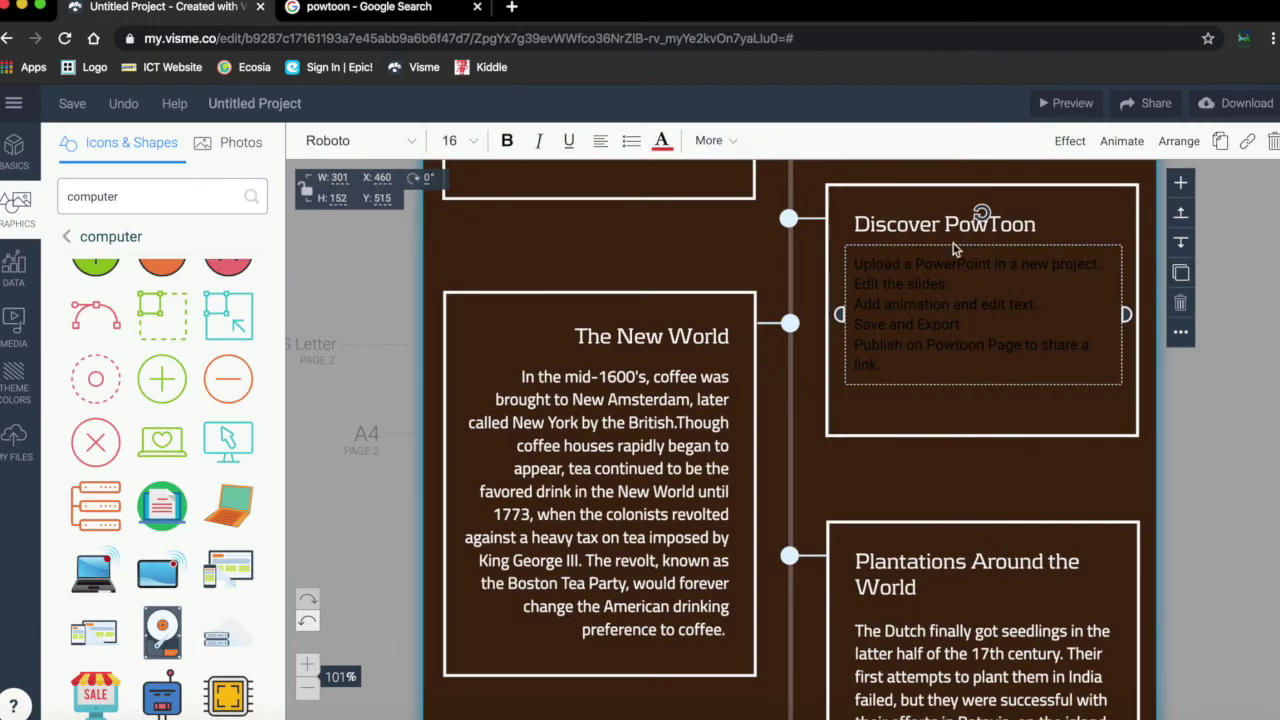
pyautogui.click(955, 248)
pyautogui.press('BackSpace')
pyautogui.write('t')
# Make all the Powtoon steps a white bulleted list, then deselect the text.
pyautogui.click(894, 357)
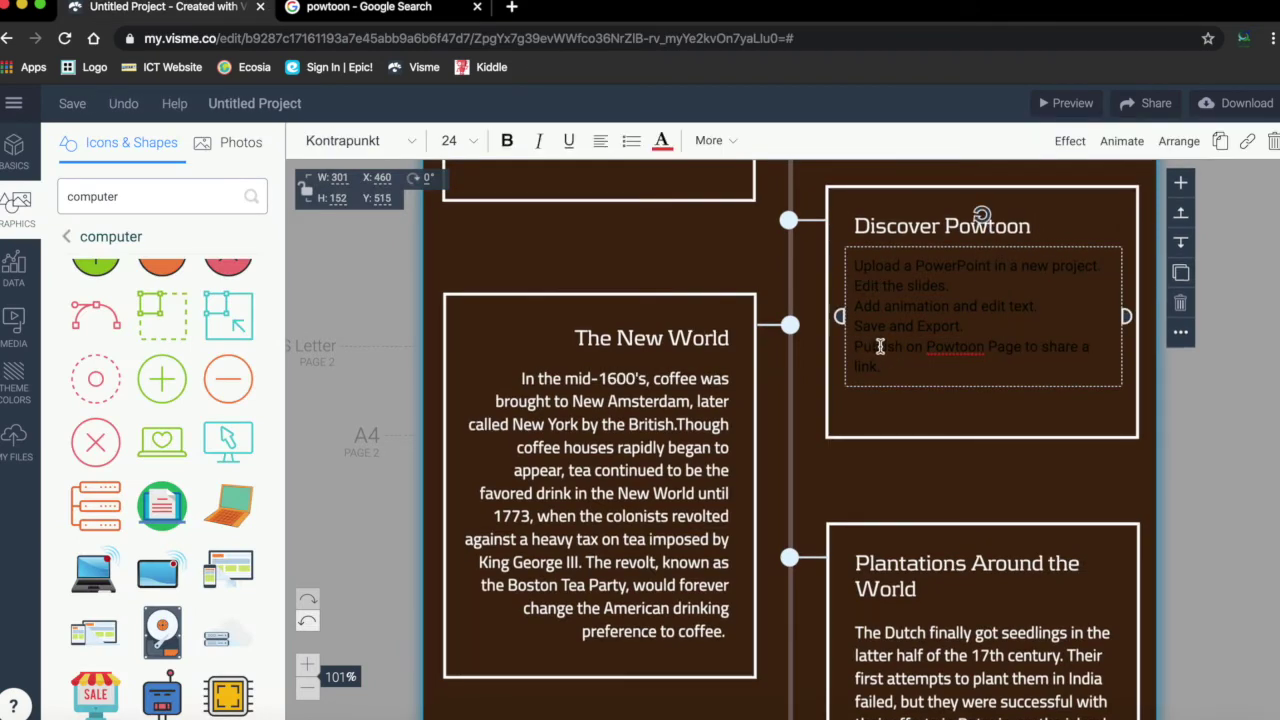
pyautogui.press('super+a')
pyautogui.click(631, 140)
pyautogui.click(528, 191)
pyautogui.click(661, 140)
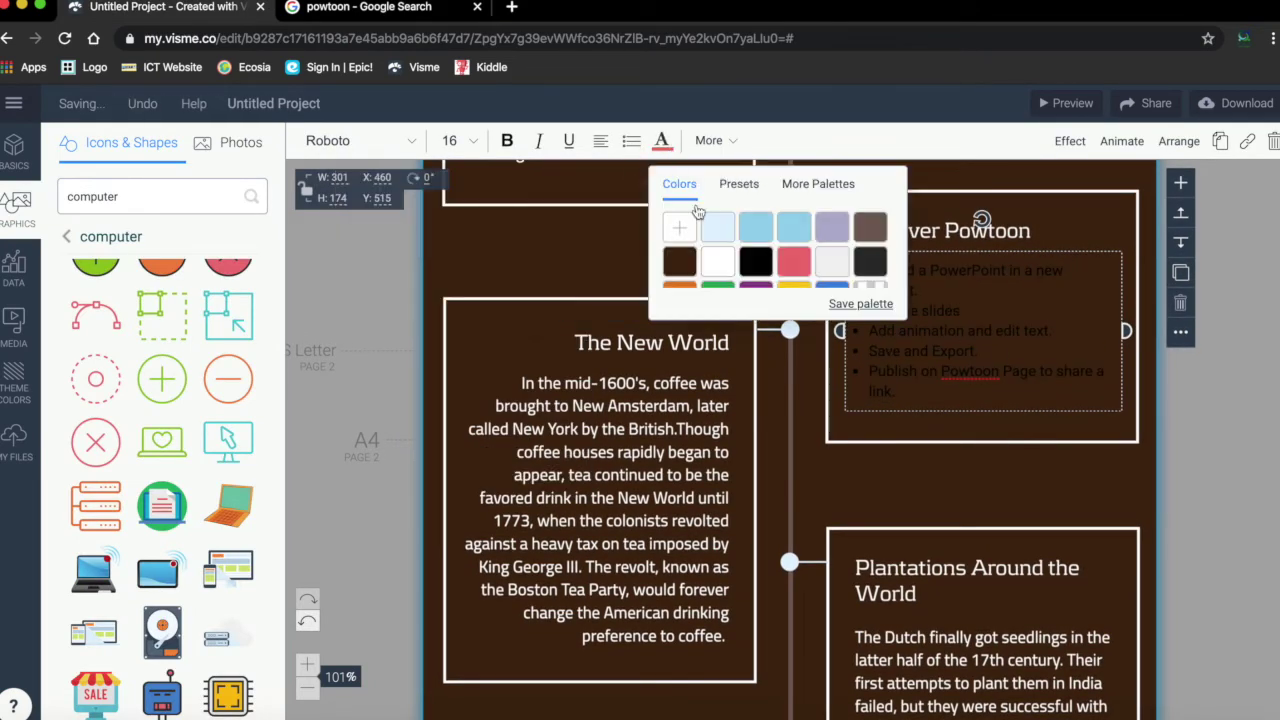
pyautogui.click(717, 227)
pyautogui.click(971, 410)
pyautogui.scroll(4, 971, 414)
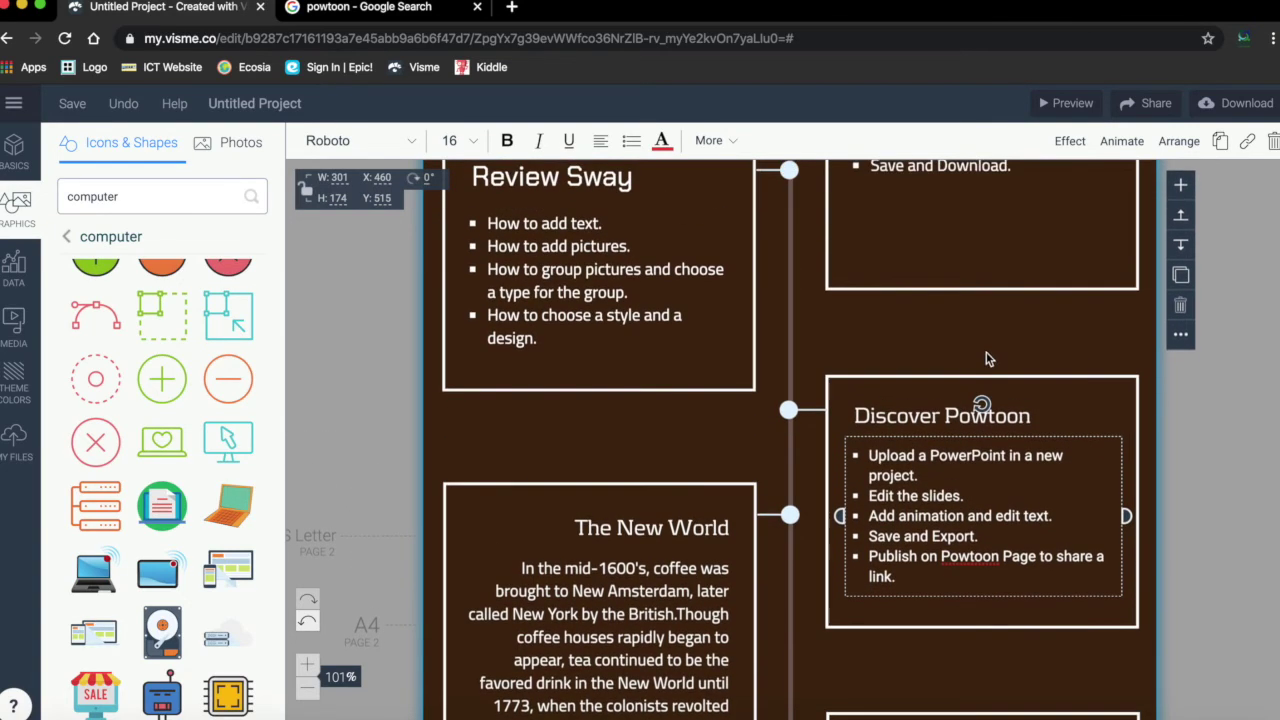
pyautogui.click(987, 340)
# Try black and then a dark red preset as the timeline background.
pyautogui.scroll(3, 985, 345)
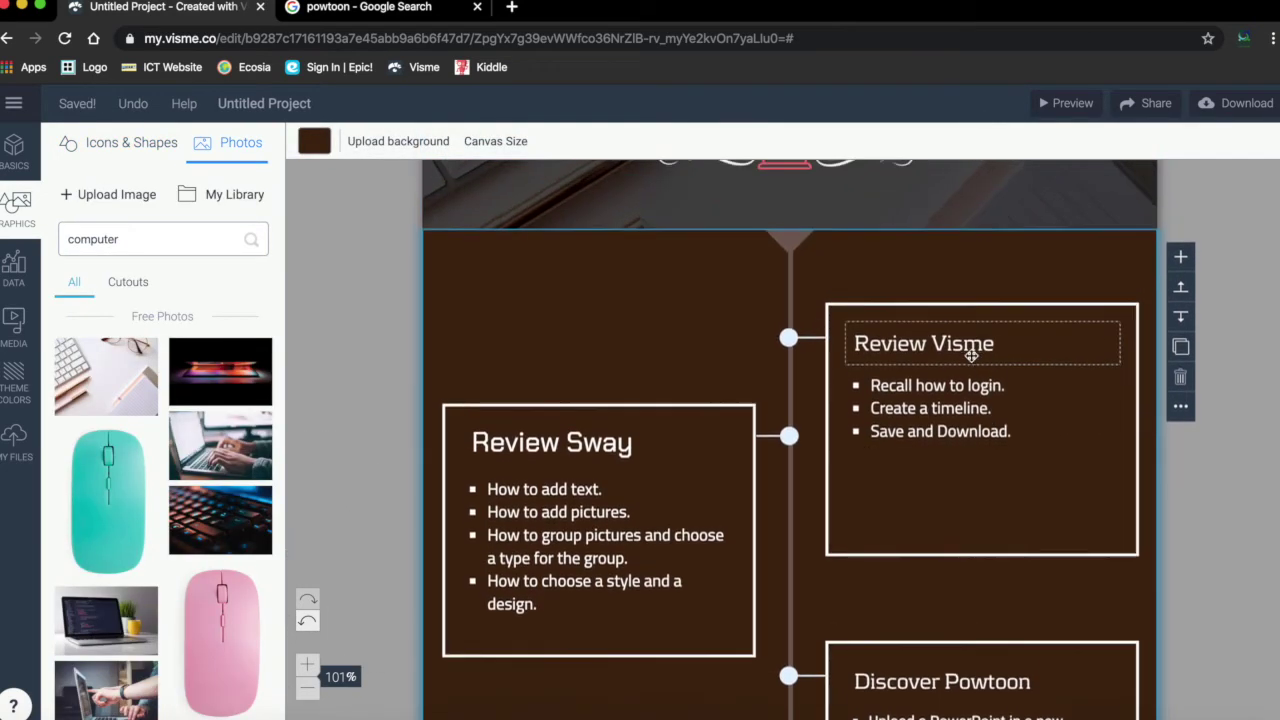
pyautogui.scroll(1, 605, 352)
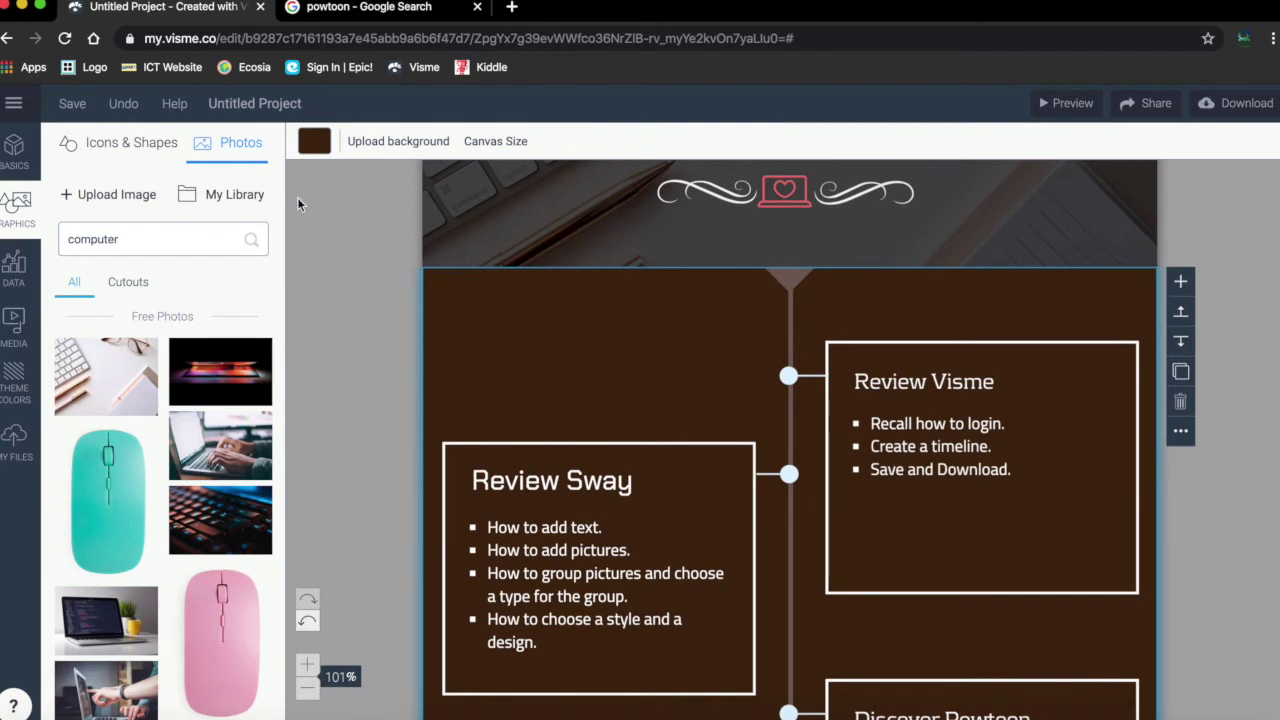
pyautogui.click(312, 145)
pyautogui.scroll(-1, 390, 265)
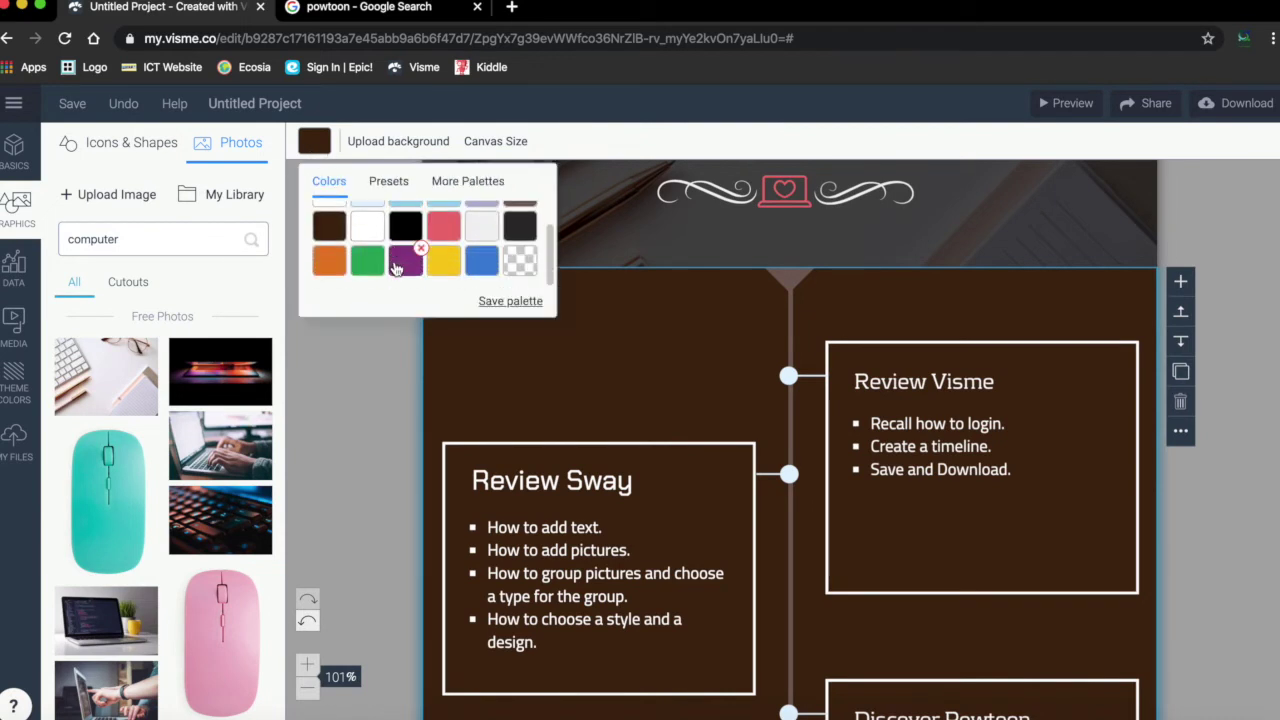
pyautogui.click(406, 232)
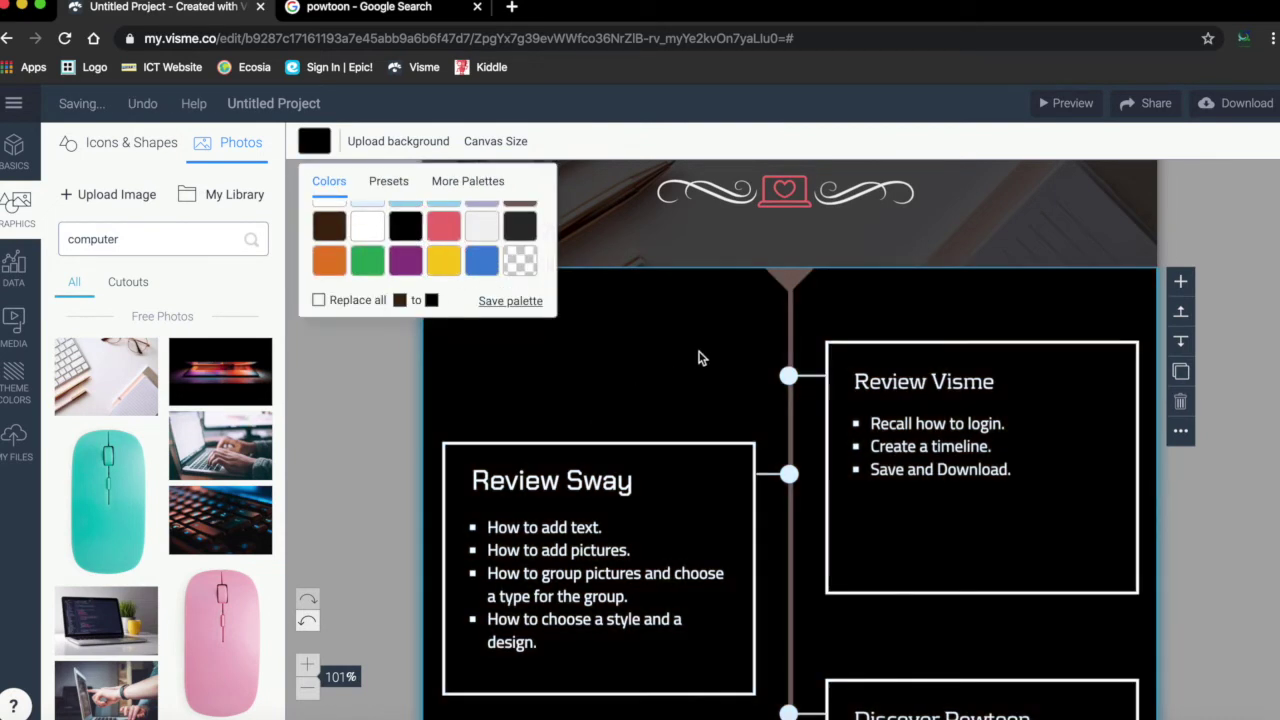
pyautogui.scroll(3, 699, 356)
pyautogui.scroll(-1, 697, 357)
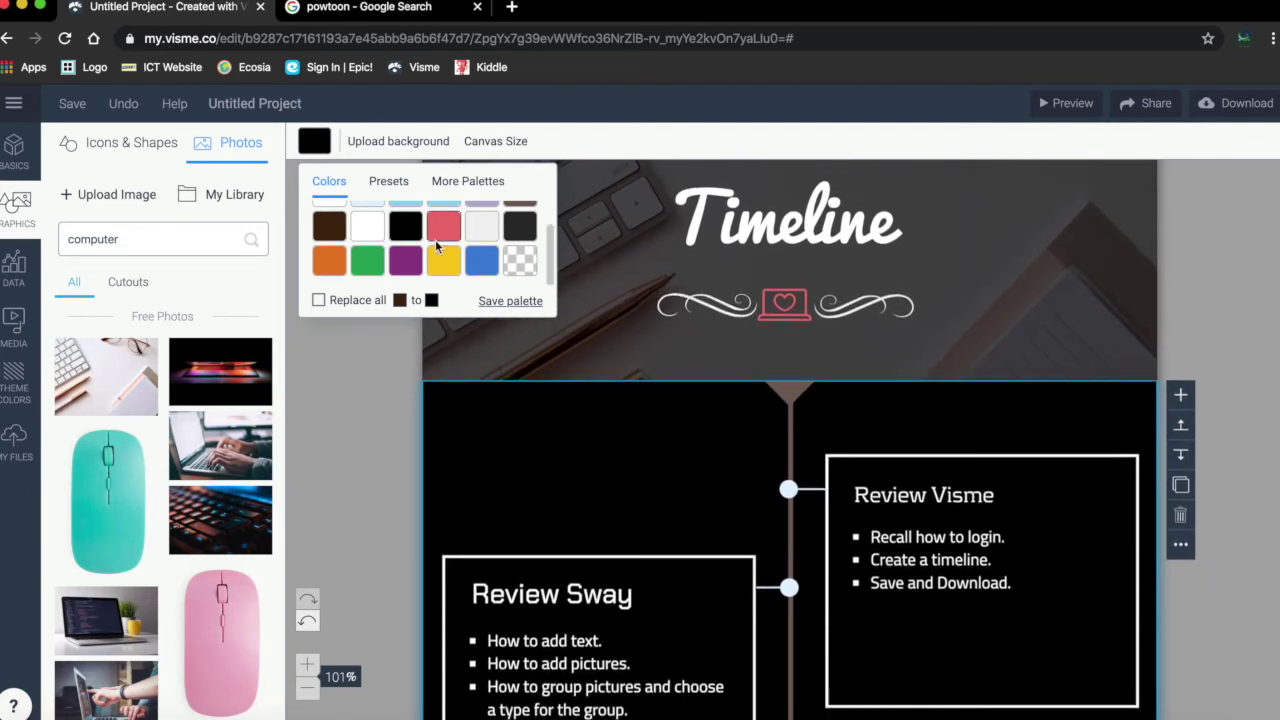
pyautogui.scroll(1, 430, 248)
pyautogui.scroll(-1, 435, 252)
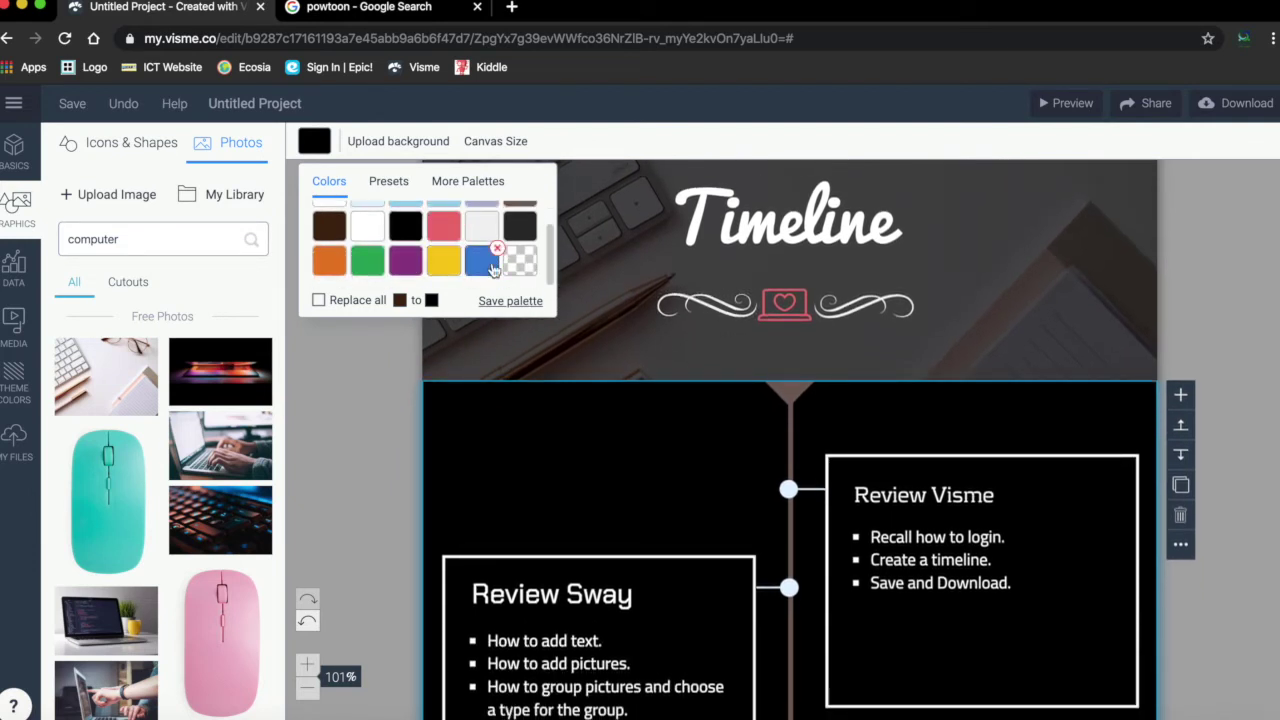
pyautogui.click(389, 183)
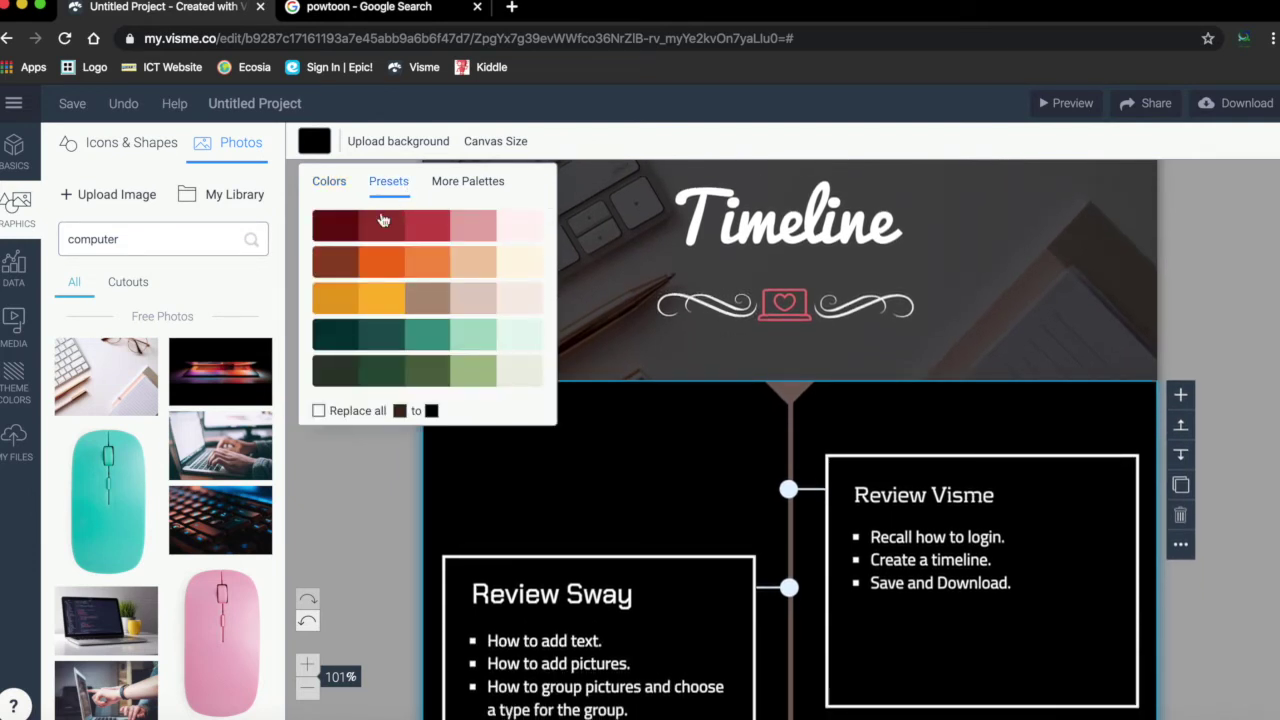
pyautogui.click(347, 238)
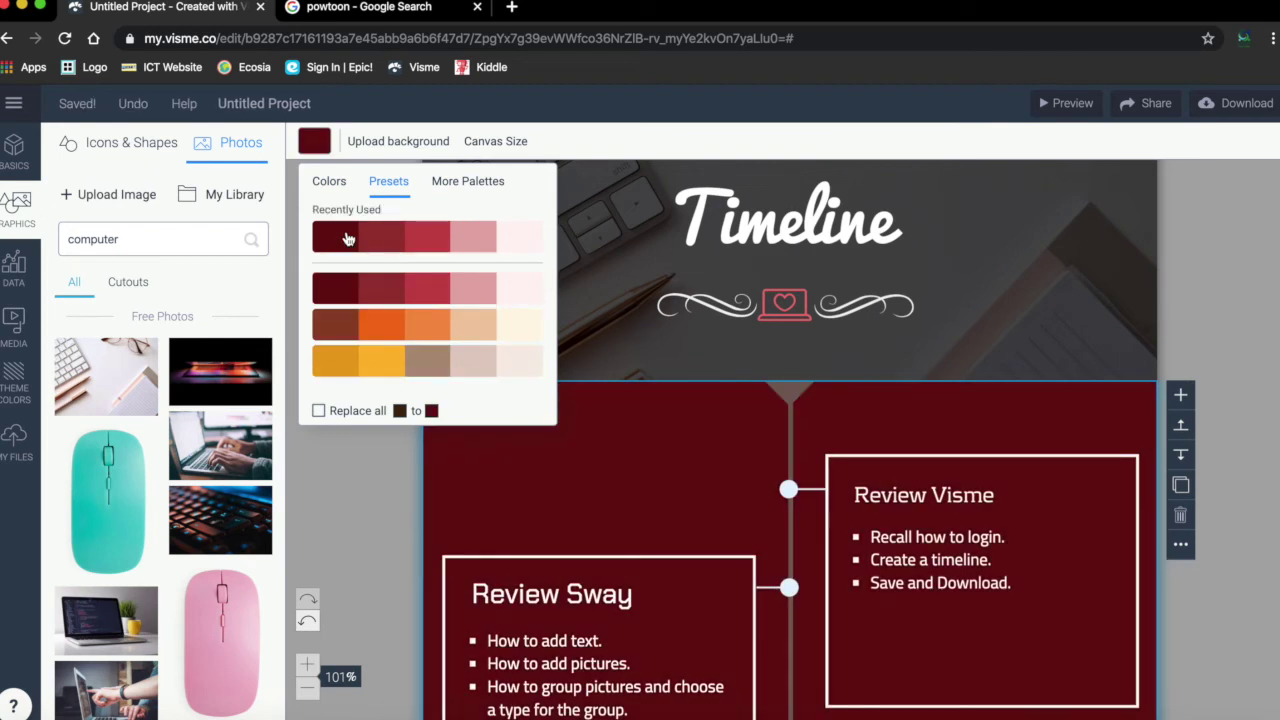
# Edit a custom palette swatch into dark brown #301f20 and apply it as the background.
pyautogui.click(466, 194)
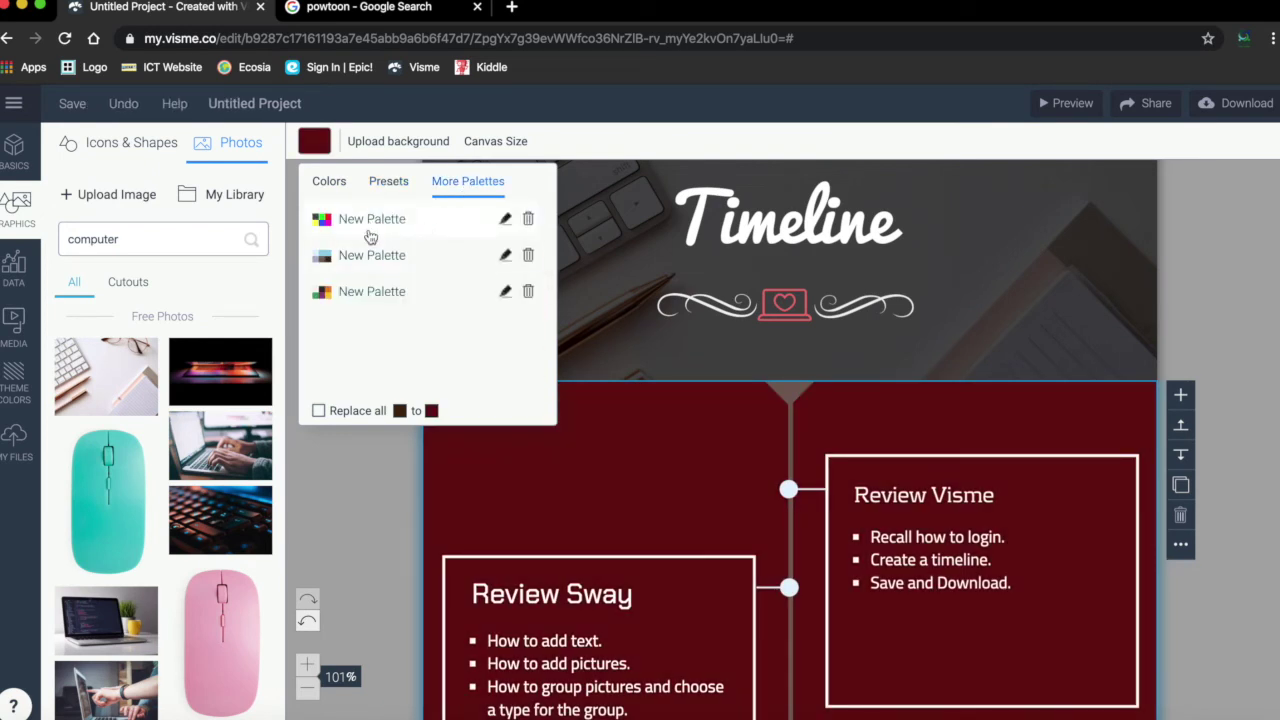
pyautogui.click(318, 298)
pyautogui.click(474, 270)
pyautogui.click(326, 272)
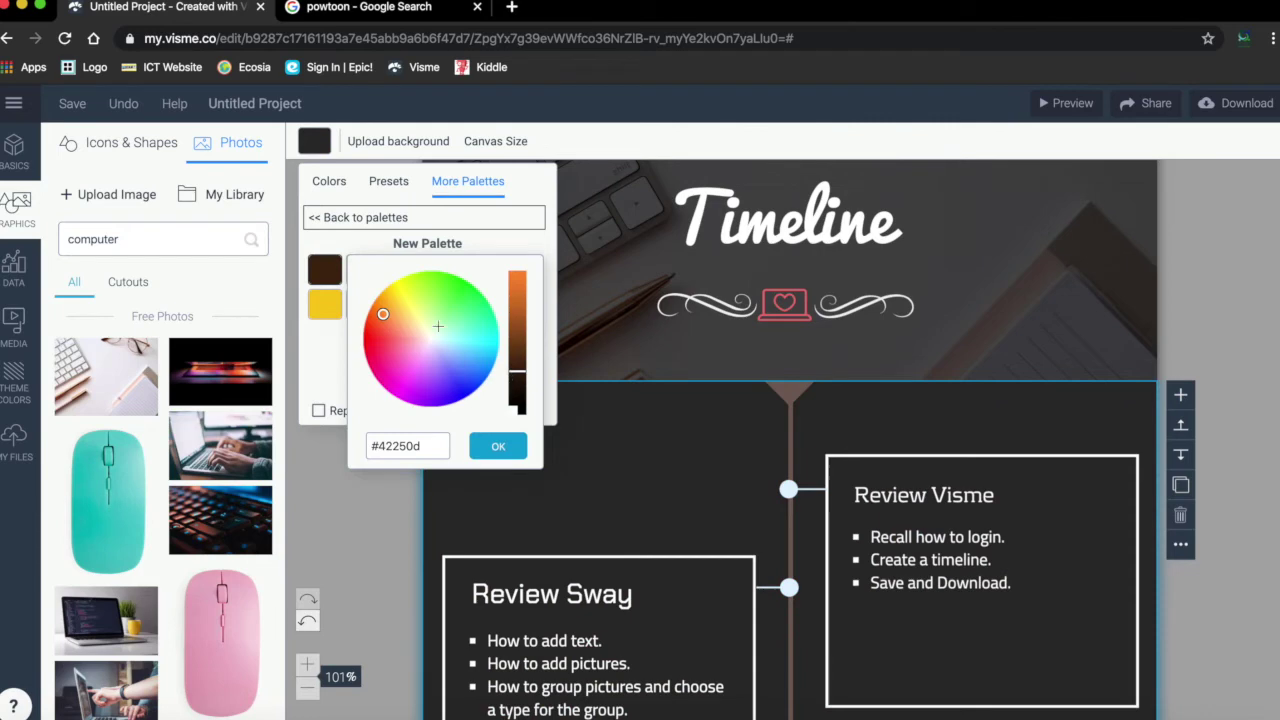
pyautogui.click(440, 325)
pyautogui.moveTo(517, 320); pyautogui.dragTo(518, 385)
pyautogui.click(406, 341)
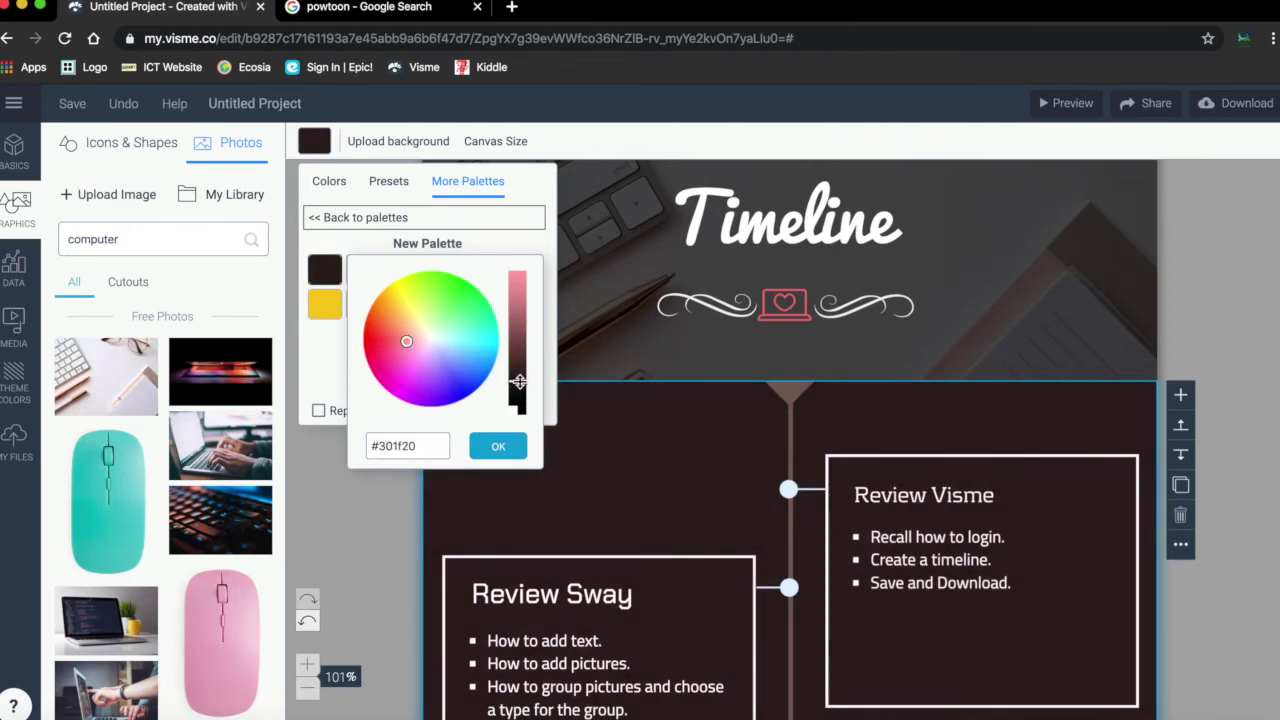
pyautogui.click(498, 446)
pyautogui.click(858, 503)
pyautogui.scroll(-10, 787, 456)
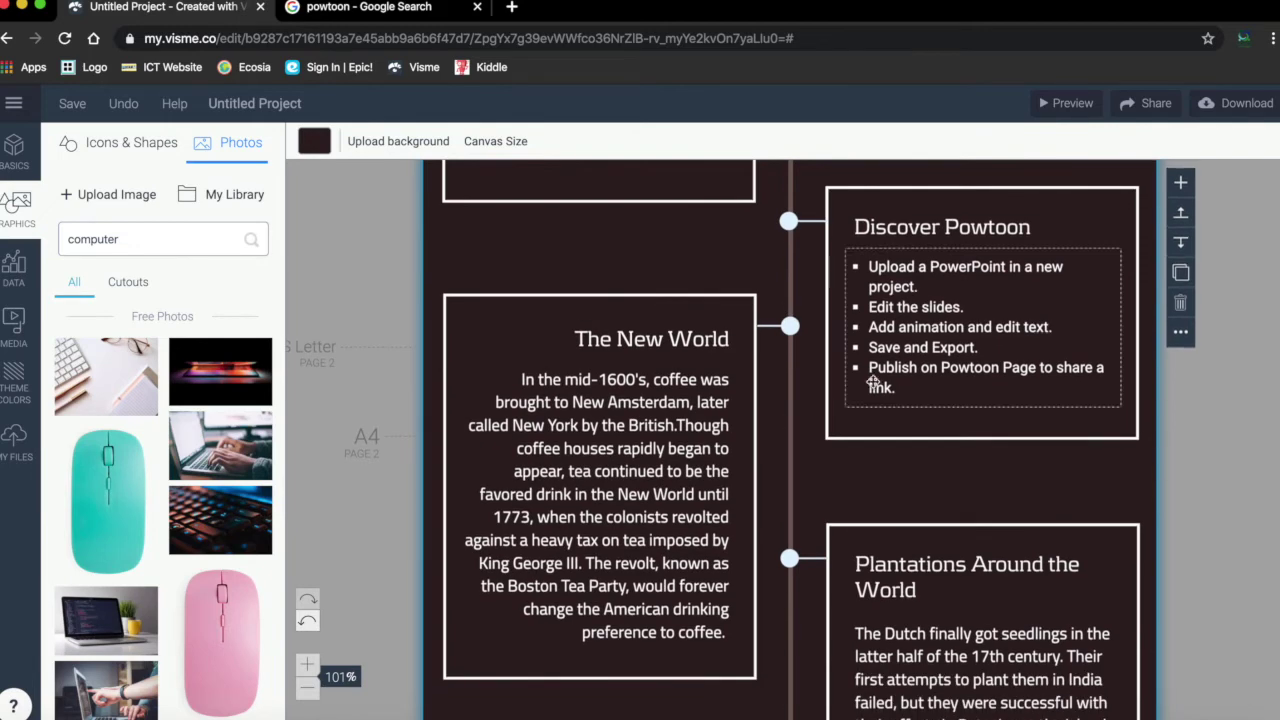
# Delete The New World title, its mid-1600's paragraph and connector.
pyautogui.scroll(6, 693, 353)
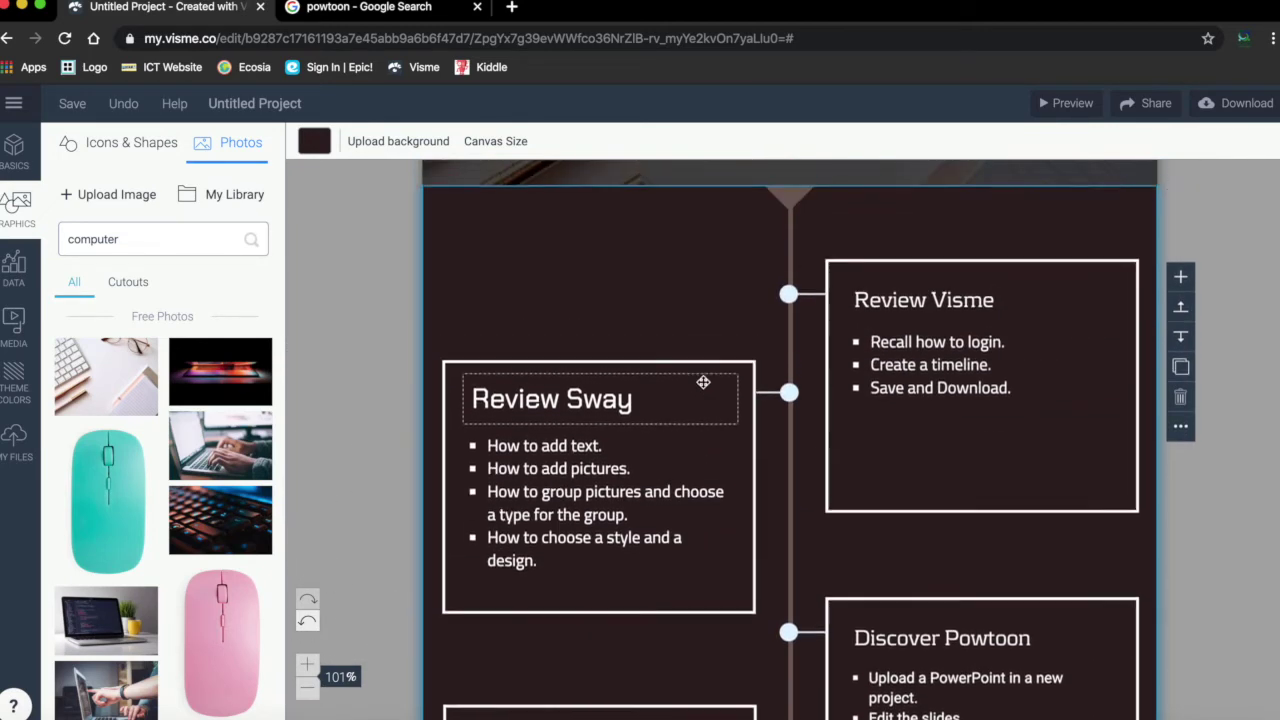
pyautogui.scroll(-4, 703, 377)
pyautogui.scroll(-4, 704, 382)
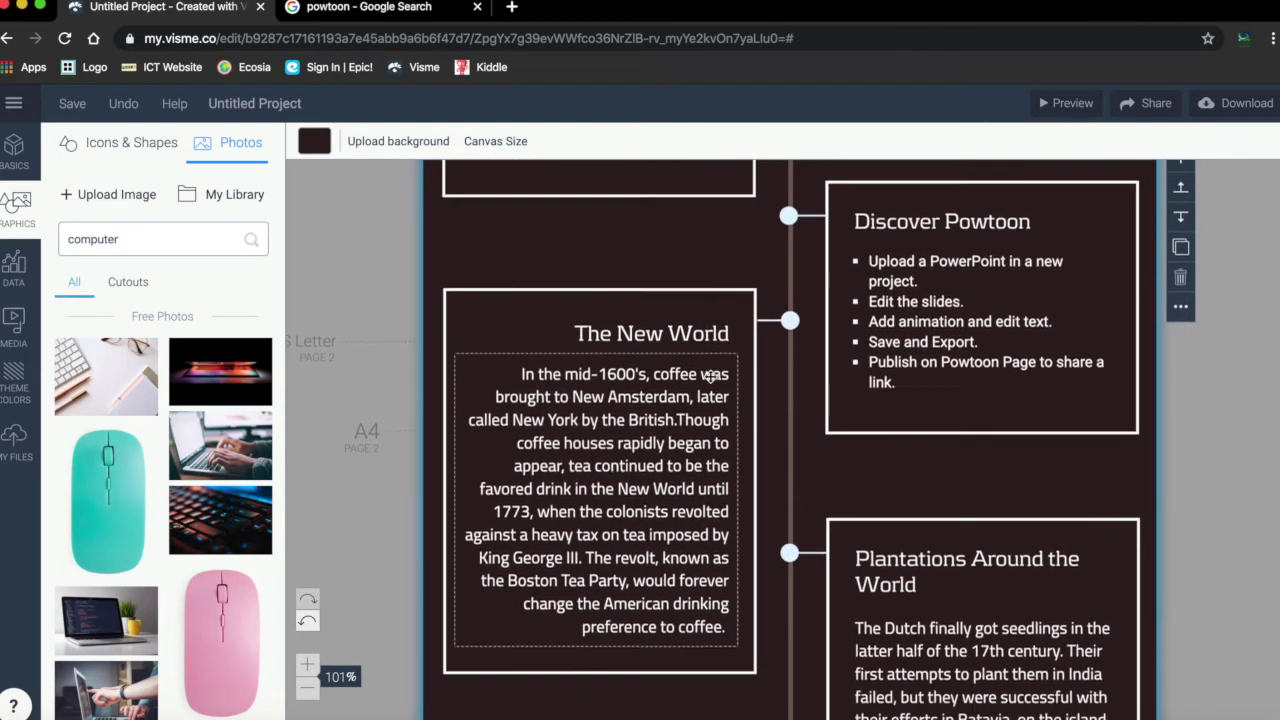
pyautogui.click(724, 282)
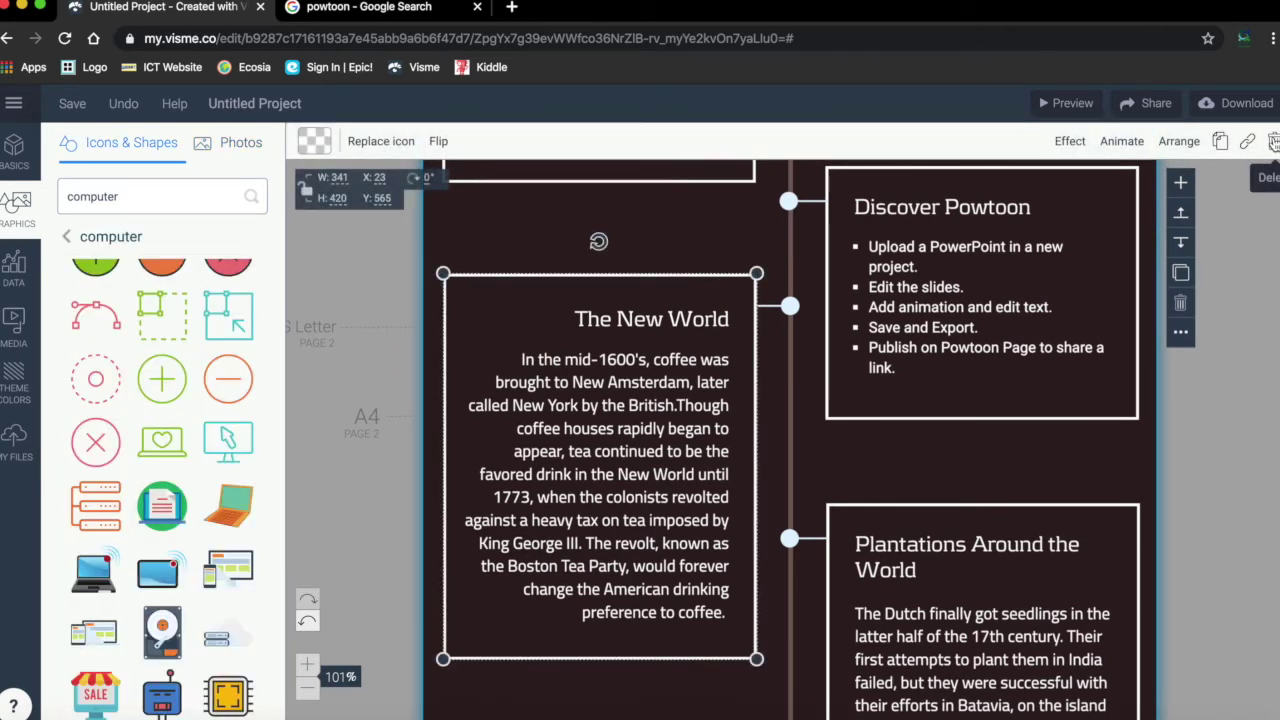
pyautogui.click(771, 329)
pyautogui.click(718, 320)
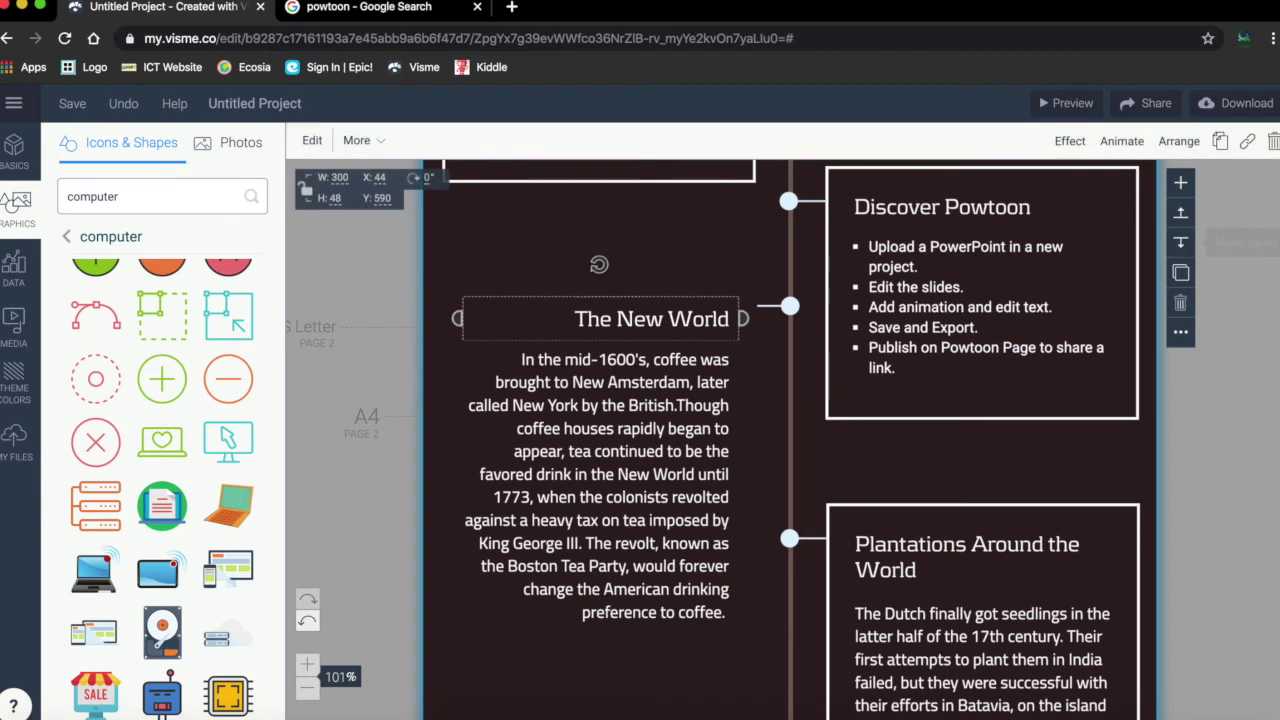
pyautogui.press('Delete')
pyautogui.moveTo(436, 289); pyautogui.dragTo(755, 634)
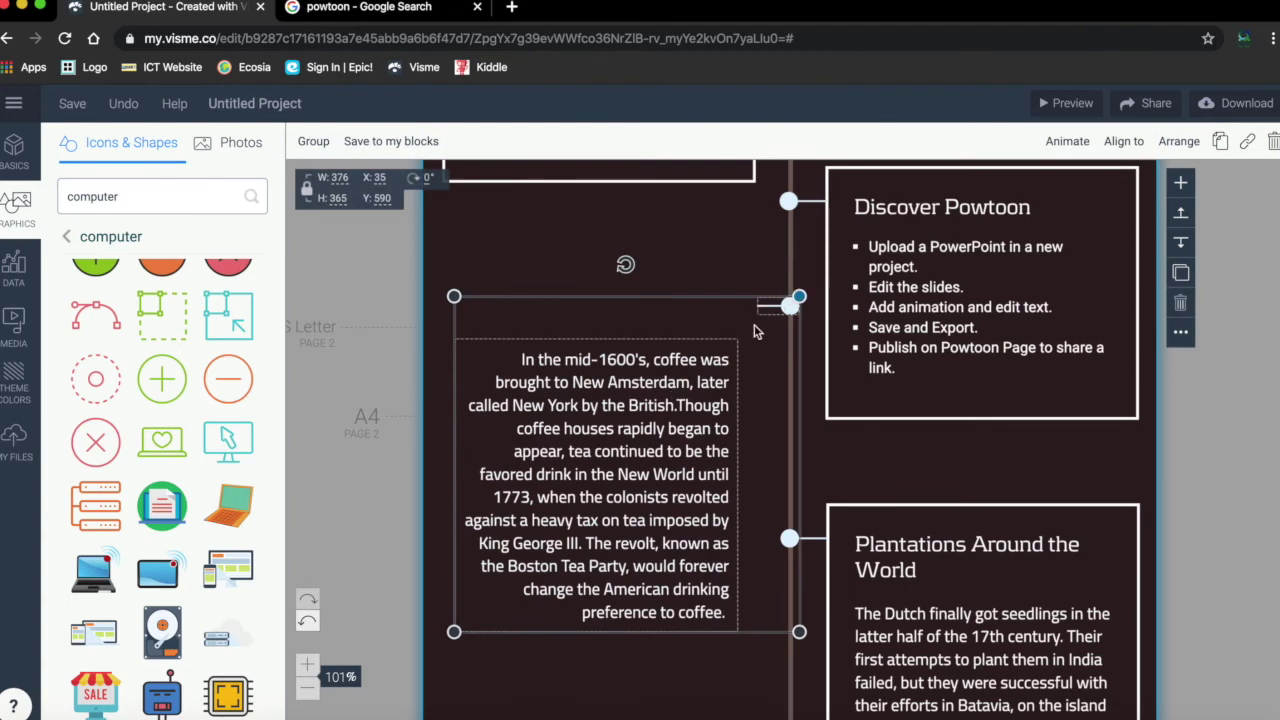
pyautogui.press('Delete')
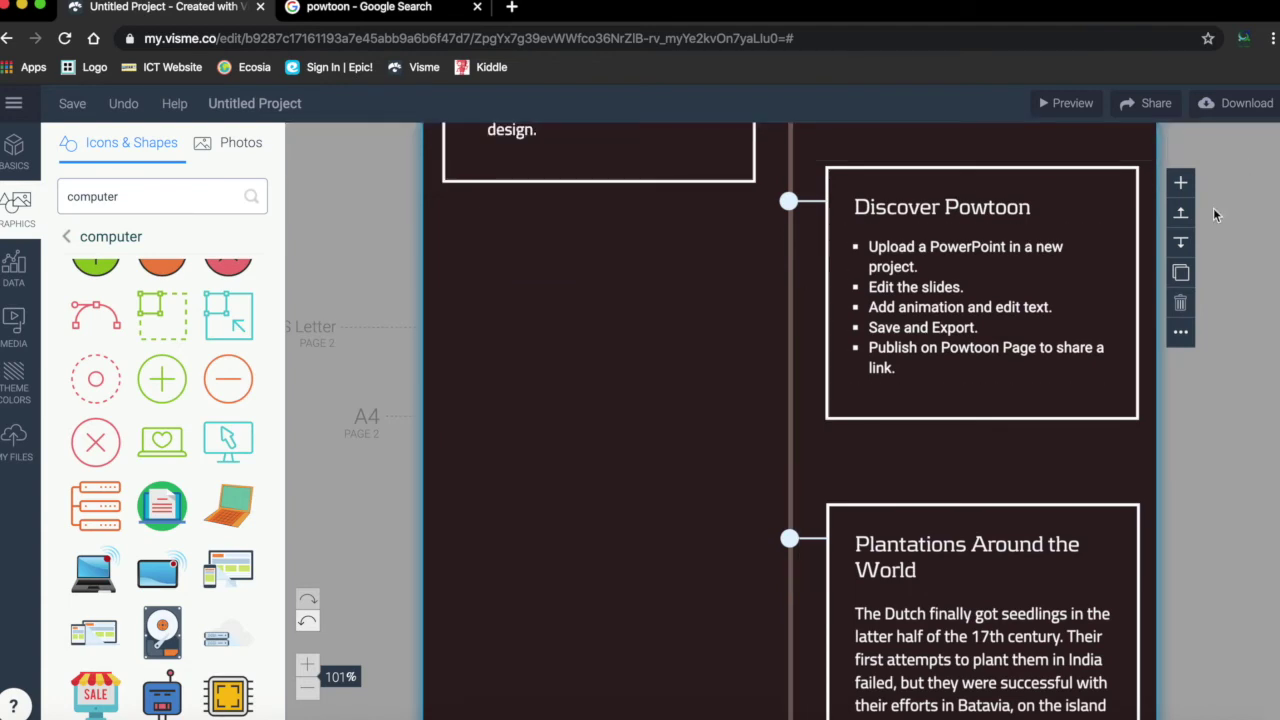
# Delete the Plantations Around the World entry.
pyautogui.scroll(-2, 788, 500)
pyautogui.moveTo(831, 237); pyautogui.dragTo(1134, 598)
pyautogui.press('Delete')
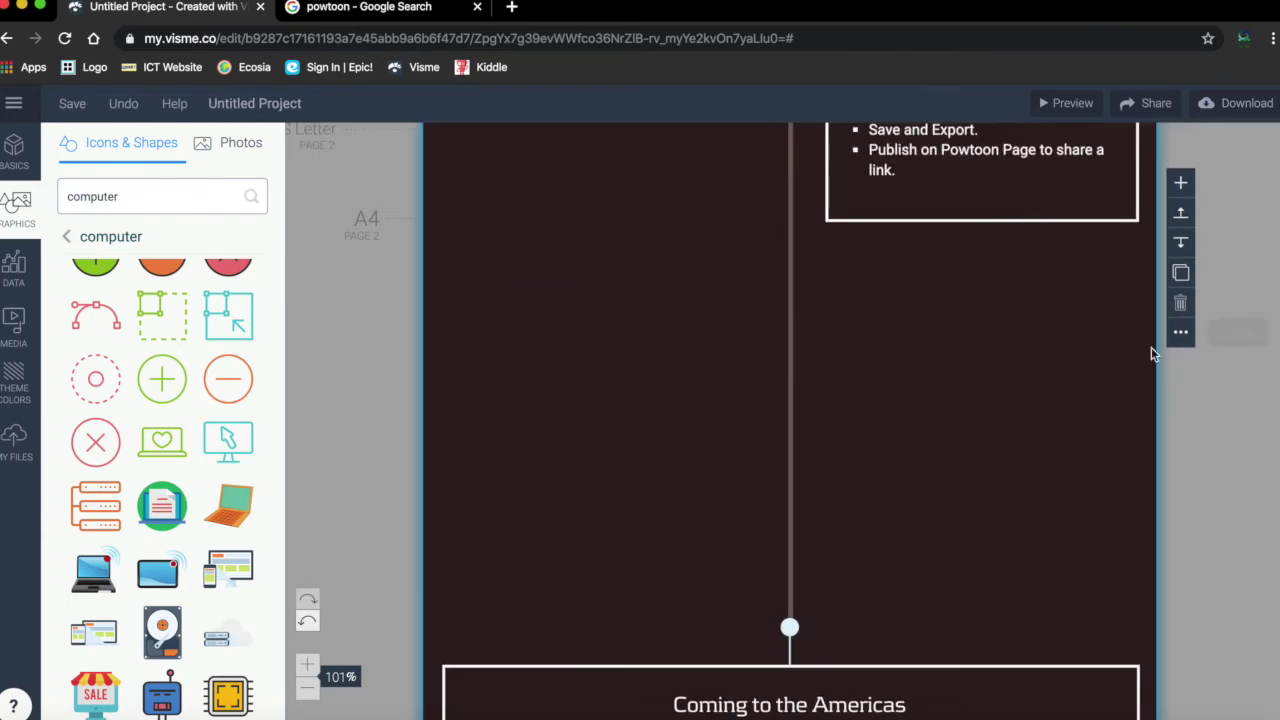
# Move the leftover timeline dot up and adjust the vertical line's end.
pyautogui.scroll(-4, 882, 412)
pyautogui.moveTo(790, 270); pyautogui.dragTo(790, 365)
pyautogui.moveTo(783, 494); pyautogui.dragTo(791, 234)
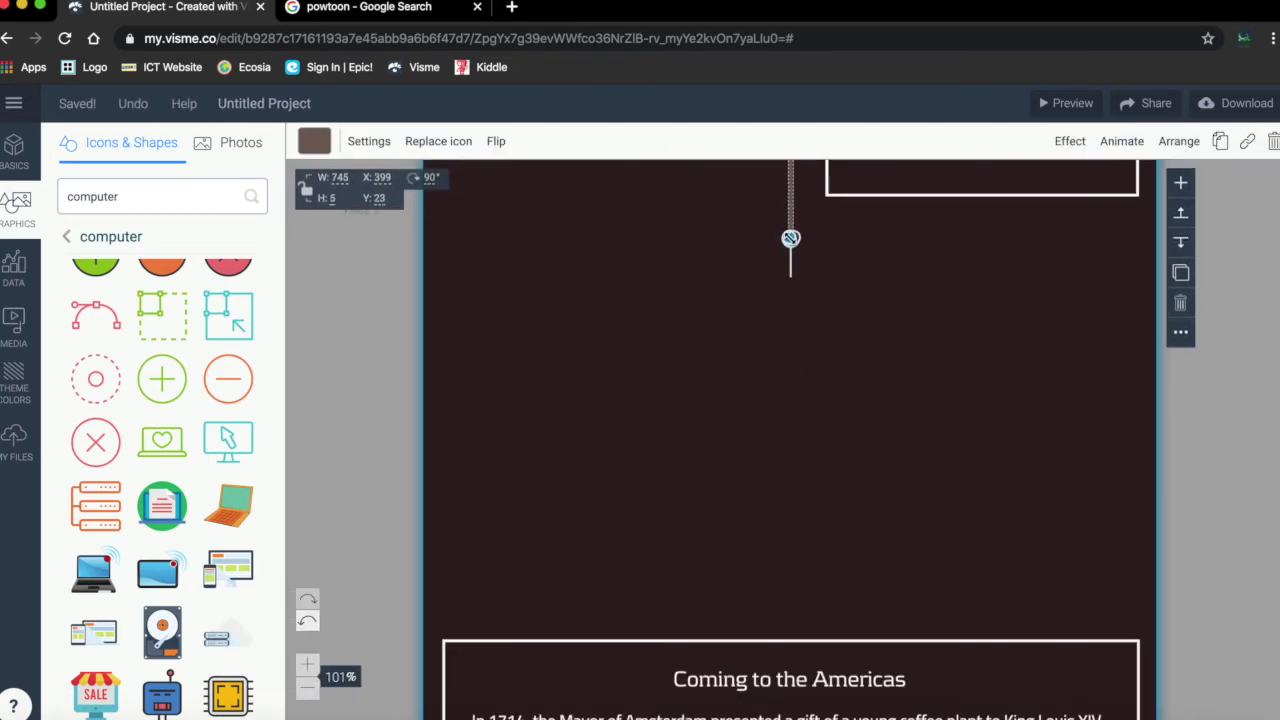
# Undo the accidental move of the empty box and deselect it.
pyautogui.scroll(-5, 890, 447)
pyautogui.moveTo(794, 360); pyautogui.dragTo(799, 190)
pyautogui.scroll(5, 743, 447)
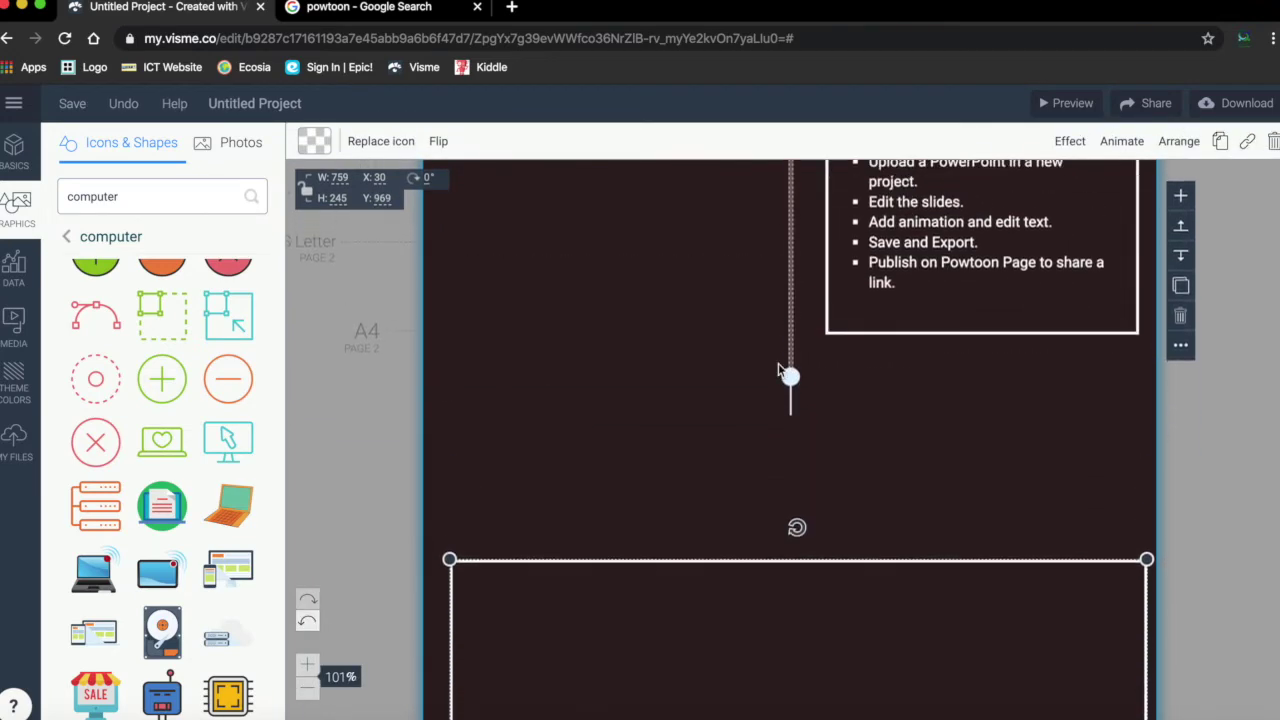
pyautogui.scroll(-1, 743, 447)
pyautogui.scroll(-2, 743, 447)
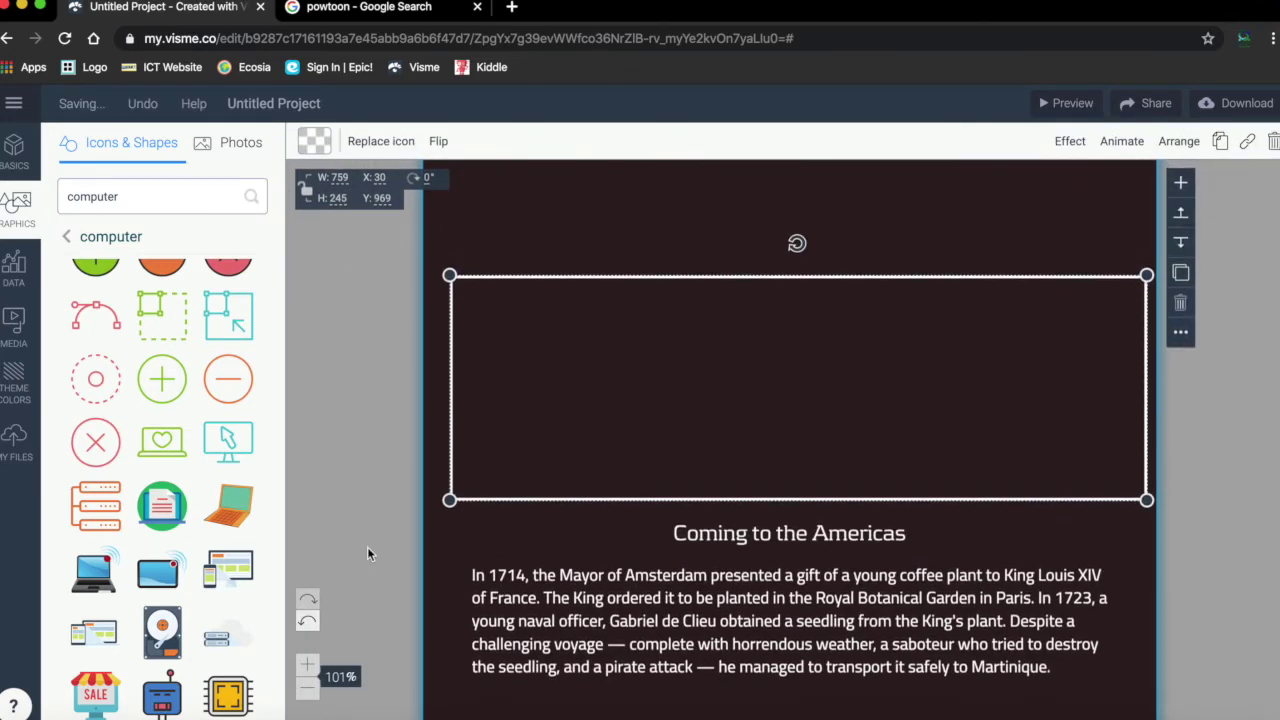
pyautogui.click(305, 625)
pyautogui.scroll(-2, 411, 328)
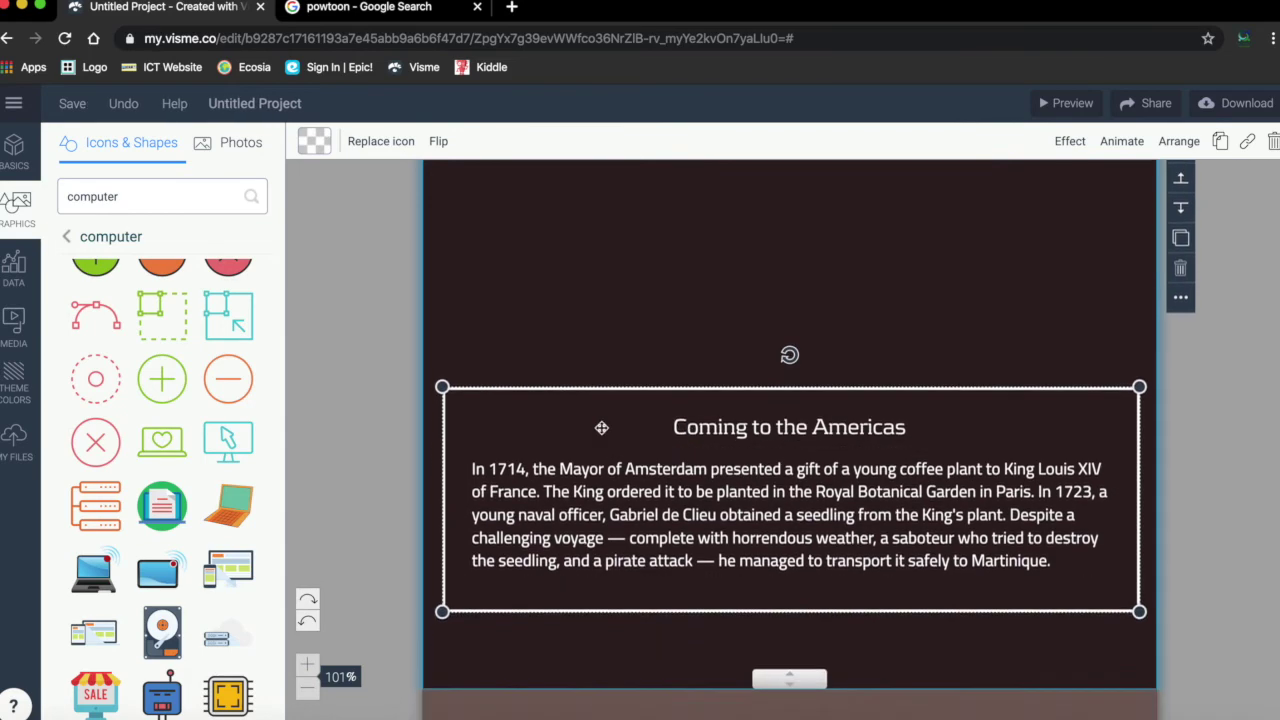
pyautogui.click(411, 328)
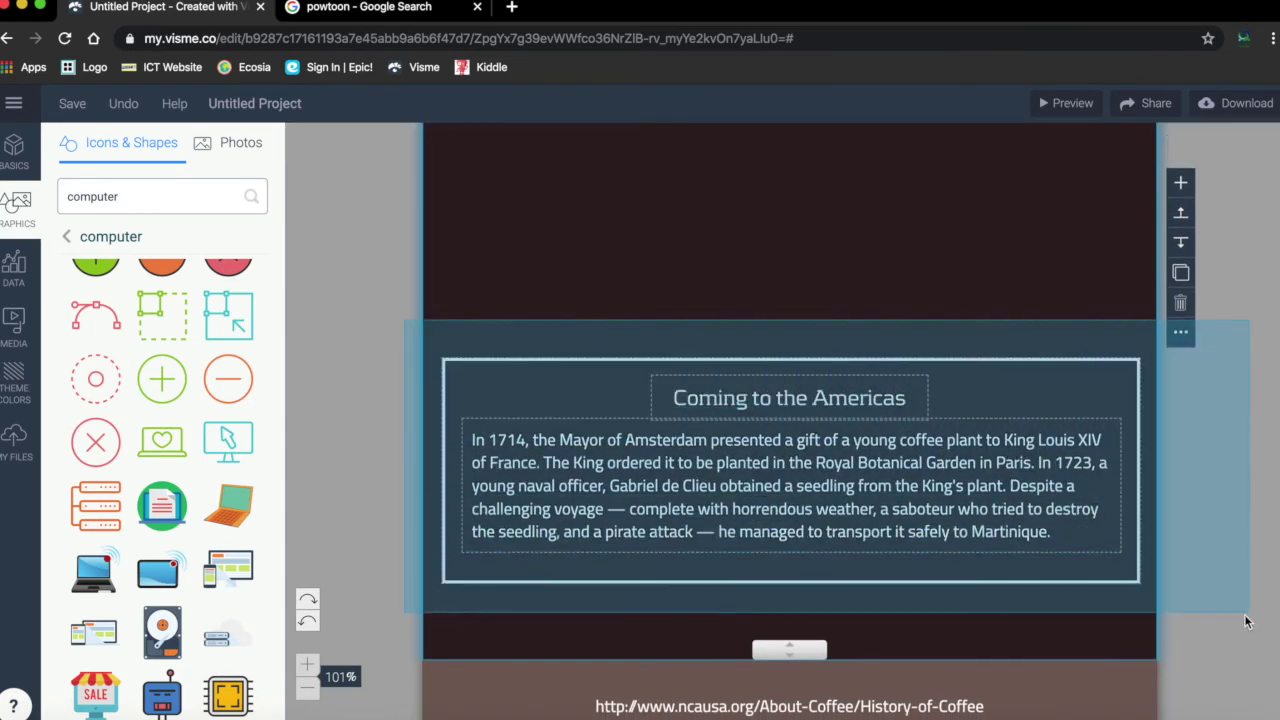
# Move the Coming to the Americas card up beneath Discover Powtoon.
pyautogui.click(1243, 619)
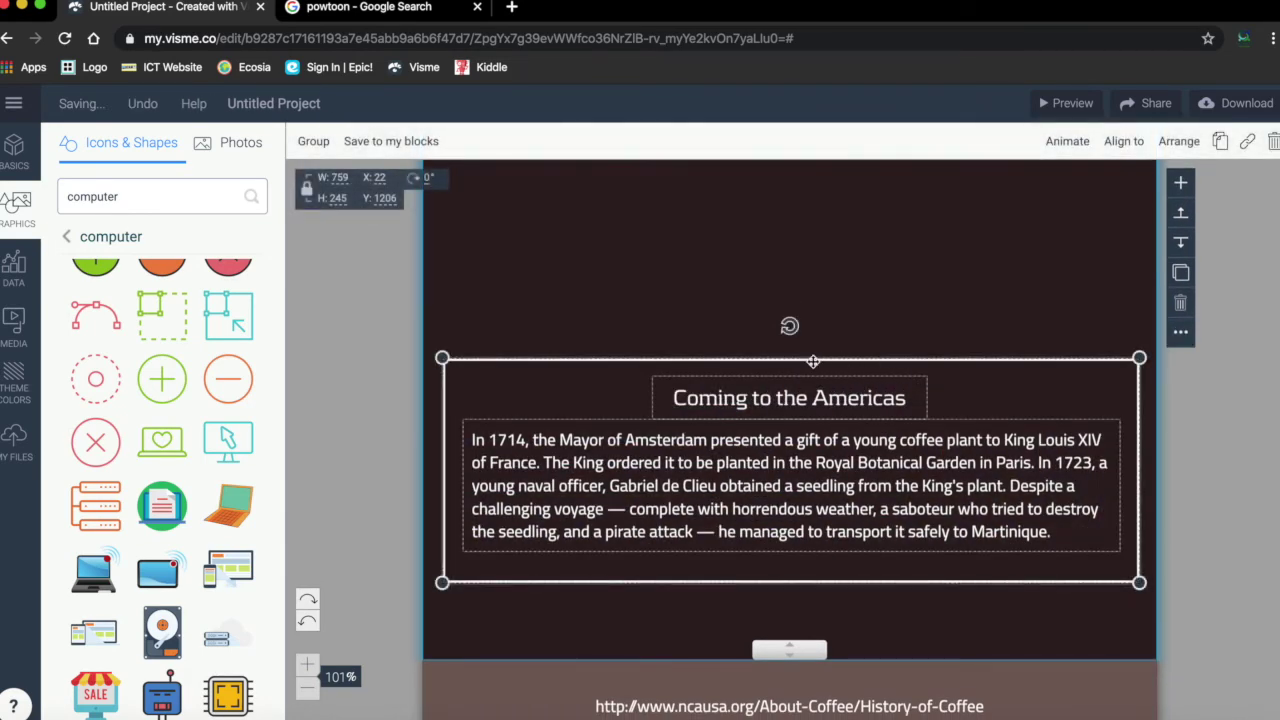
pyautogui.moveTo(813, 361); pyautogui.dragTo(811, 190)
pyautogui.scroll(2, 813, 358)
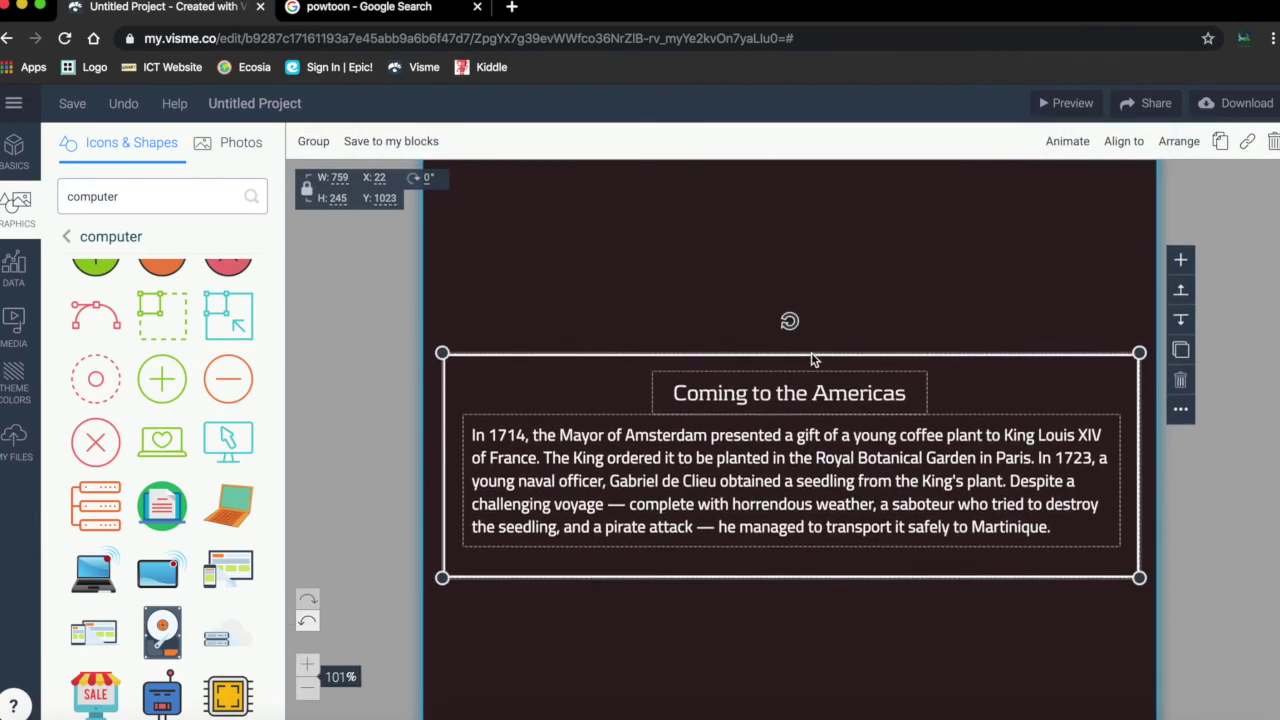
pyautogui.scroll(2, 811, 358)
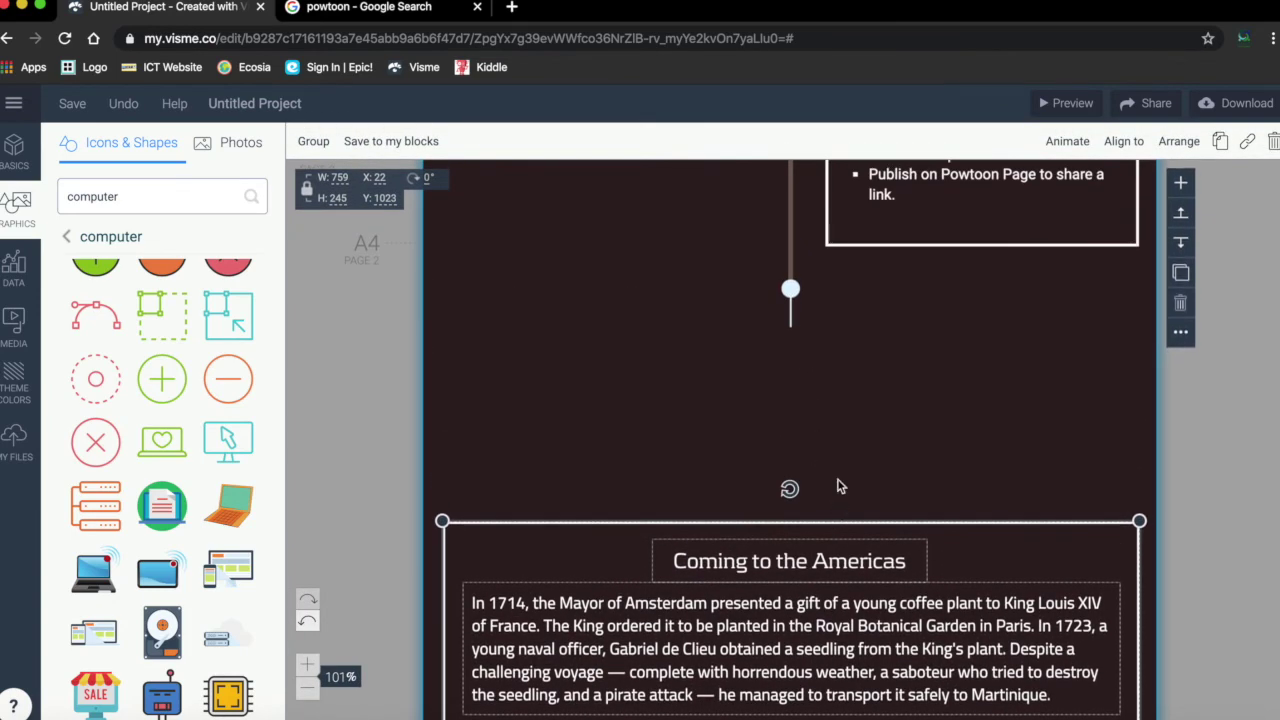
pyautogui.moveTo(840, 487); pyautogui.dragTo(840, 330)
pyautogui.scroll(-5, 811, 600)
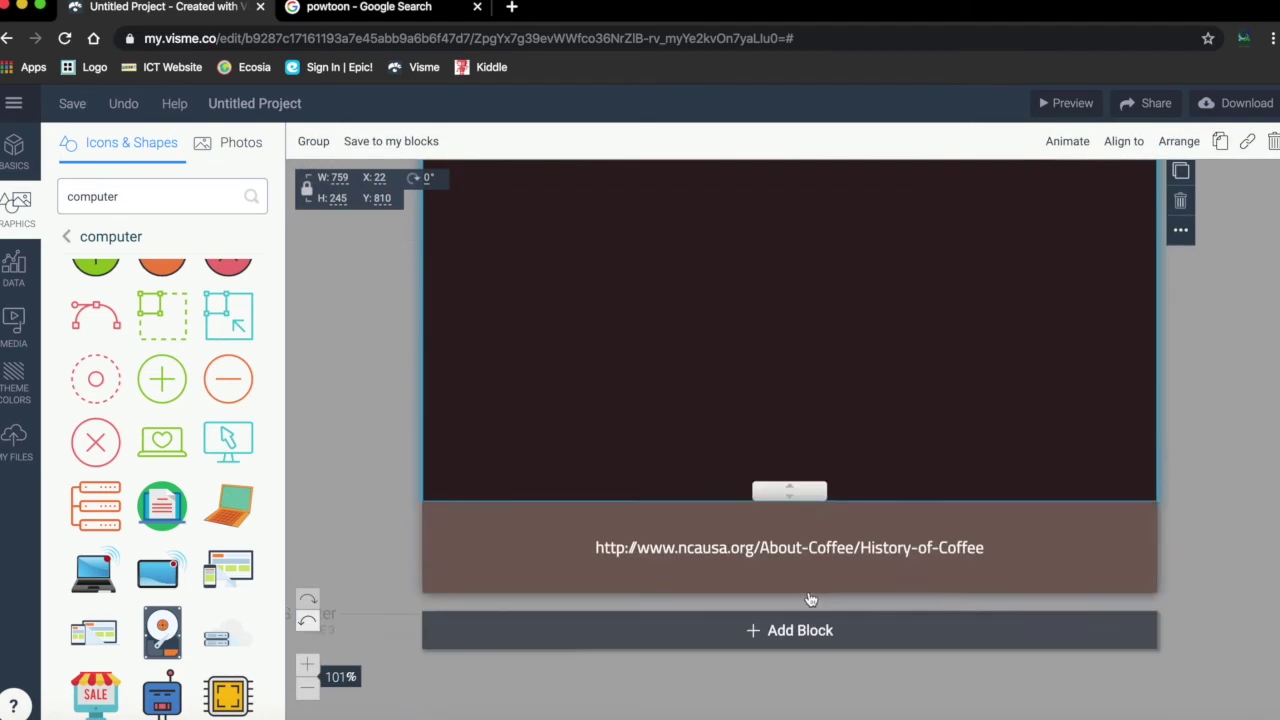
pyautogui.scroll(2, 811, 599)
pyautogui.scroll(-4, 811, 599)
pyautogui.scroll(4, 822, 413)
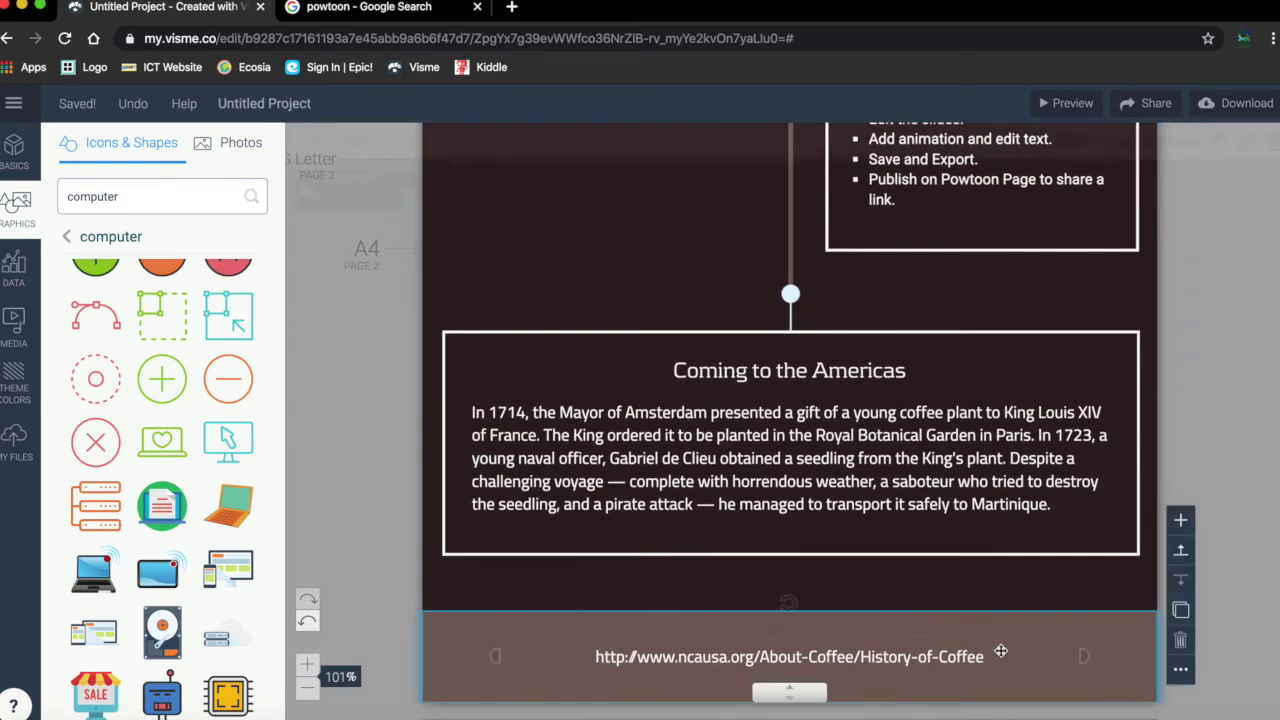
# Delete the source link text and the empty brown block at the bottom.
pyautogui.click(1000, 651)
pyautogui.press('Delete')
pyautogui.scroll(-2, 994, 680)
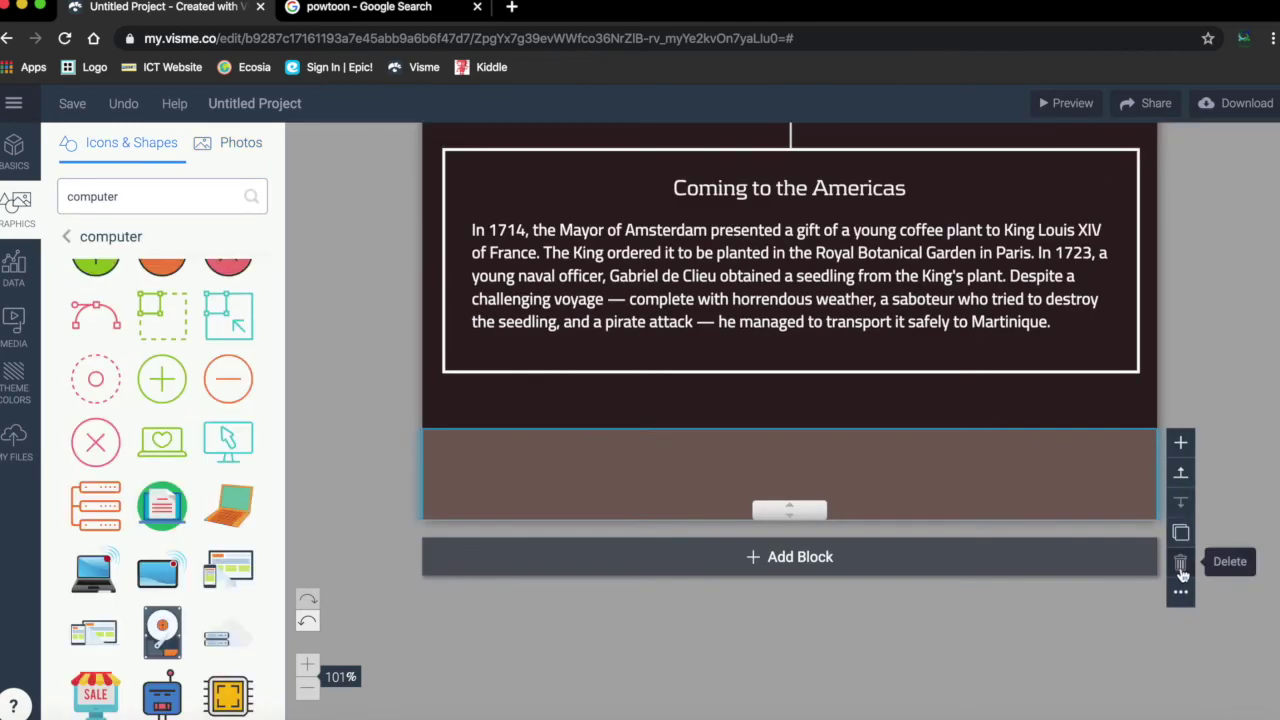
pyautogui.click(1181, 566)
pyautogui.scroll(3, 1100, 450)
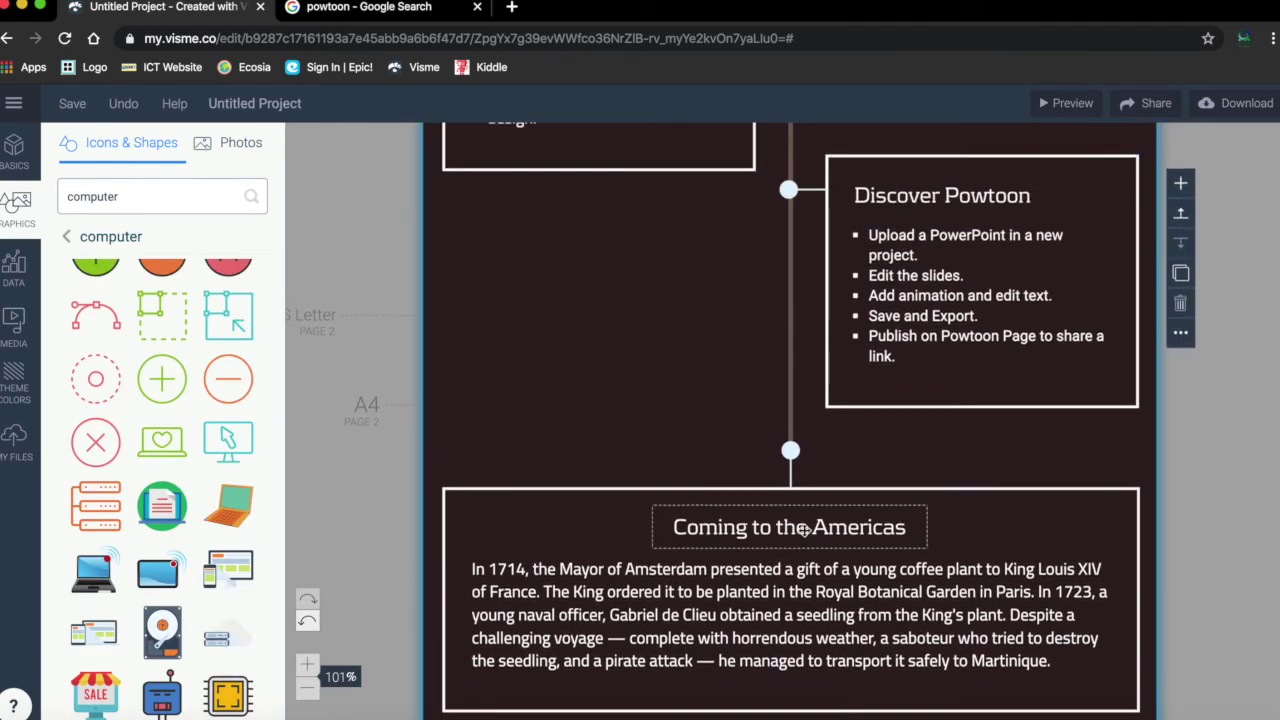
# Retitle the last timeline box 'End of the unit' and rewrite its body as the we-will-have-tools-to-present-any-topic summary.
pyautogui.click(803, 530)
pyautogui.click(803, 530)
pyautogui.write('End on')
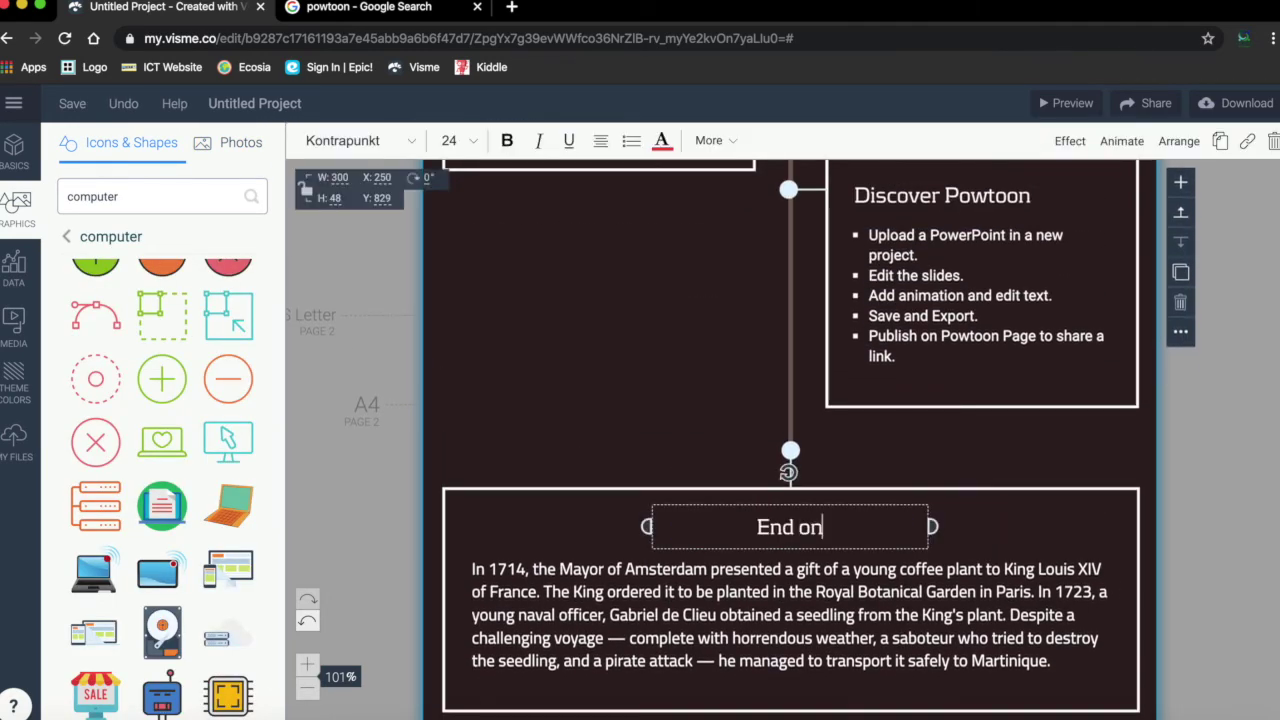
pyautogui.press('BackSpace')
pyautogui.write('f the unit')
pyautogui.click(790, 614)
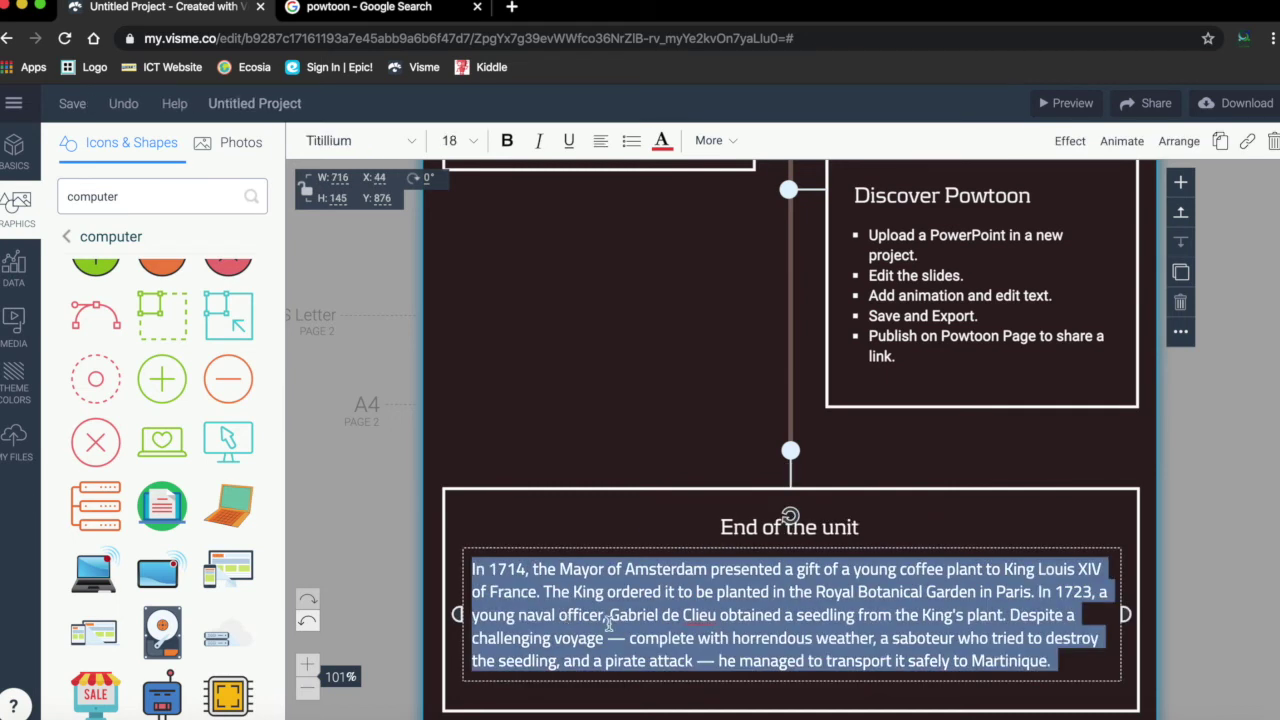
pyautogui.write('Ww will ha')
pyautogui.press('BackSpace')
pyautogui.press('BackSpace')
pyautogui.press('BackSpace')
pyautogui.press('BackSpace')
pyautogui.press('BackSpace')
pyautogui.press('BackSpace')
pyautogui.press('BackSpace')
pyautogui.write('Ww will have')
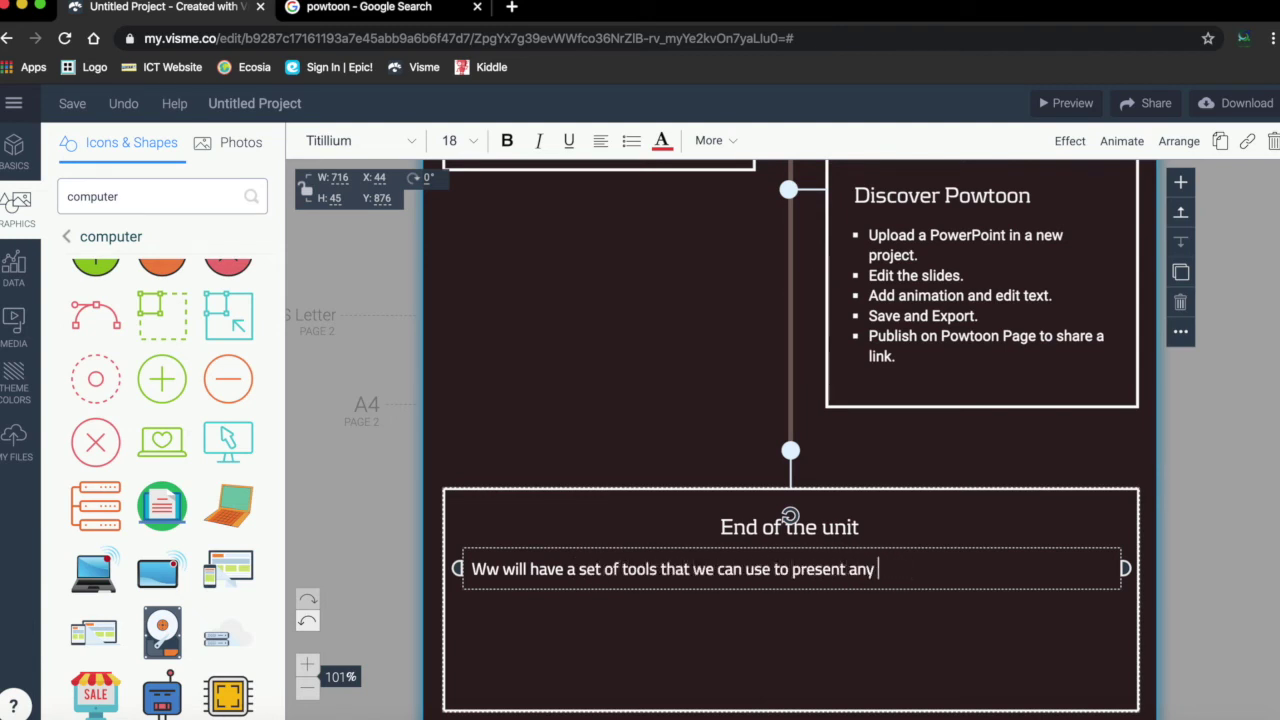
pyautogui.write('st.')
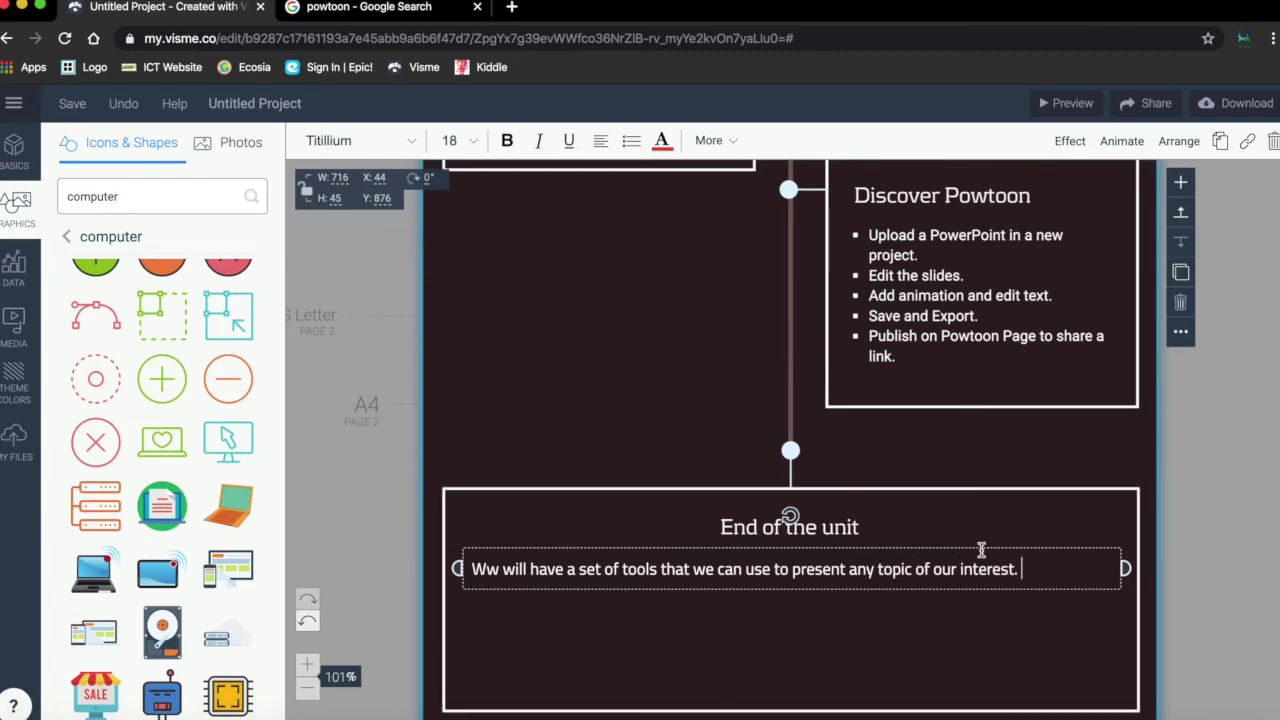
# Center the body text, then shorten the text box and the page height to fit.
pyautogui.click(600, 140)
pyautogui.click(600, 208)
pyautogui.click(922, 678)
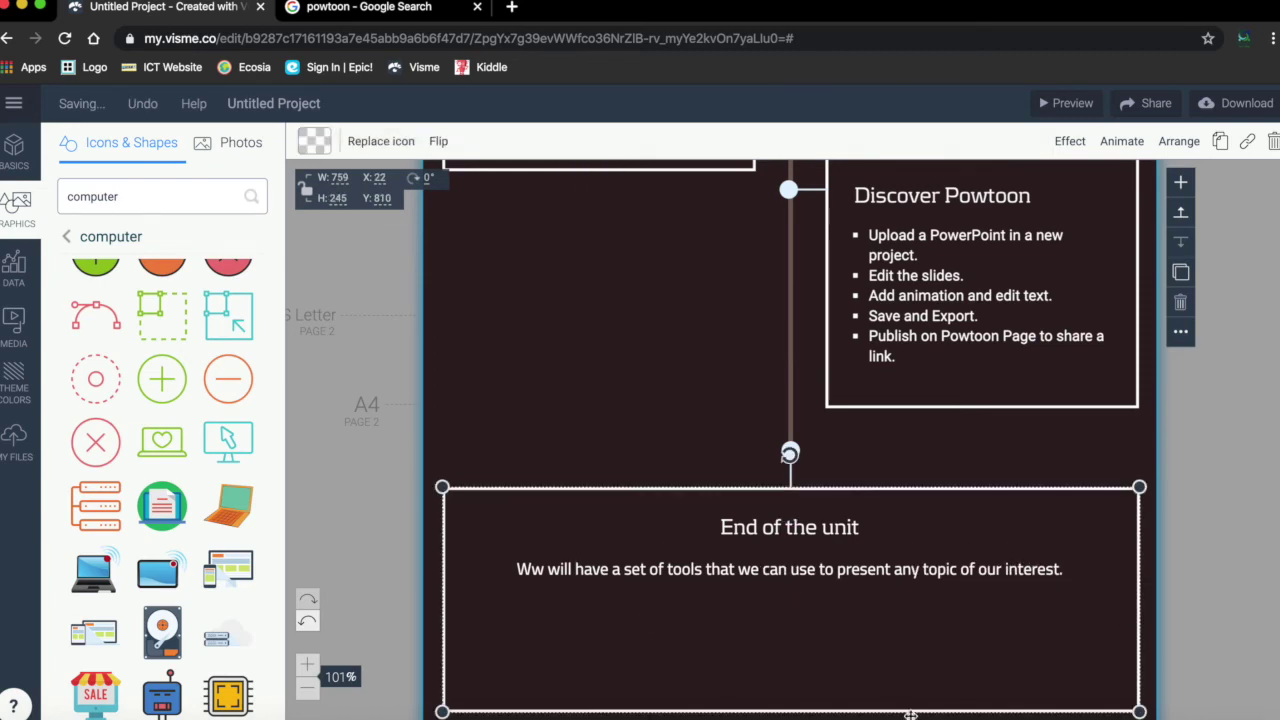
pyautogui.moveTo(1143, 680); pyautogui.dragTo(1140, 523)
pyautogui.scroll(-3, 800, 594)
pyautogui.moveTo(789, 597); pyautogui.dragTo(789, 466)
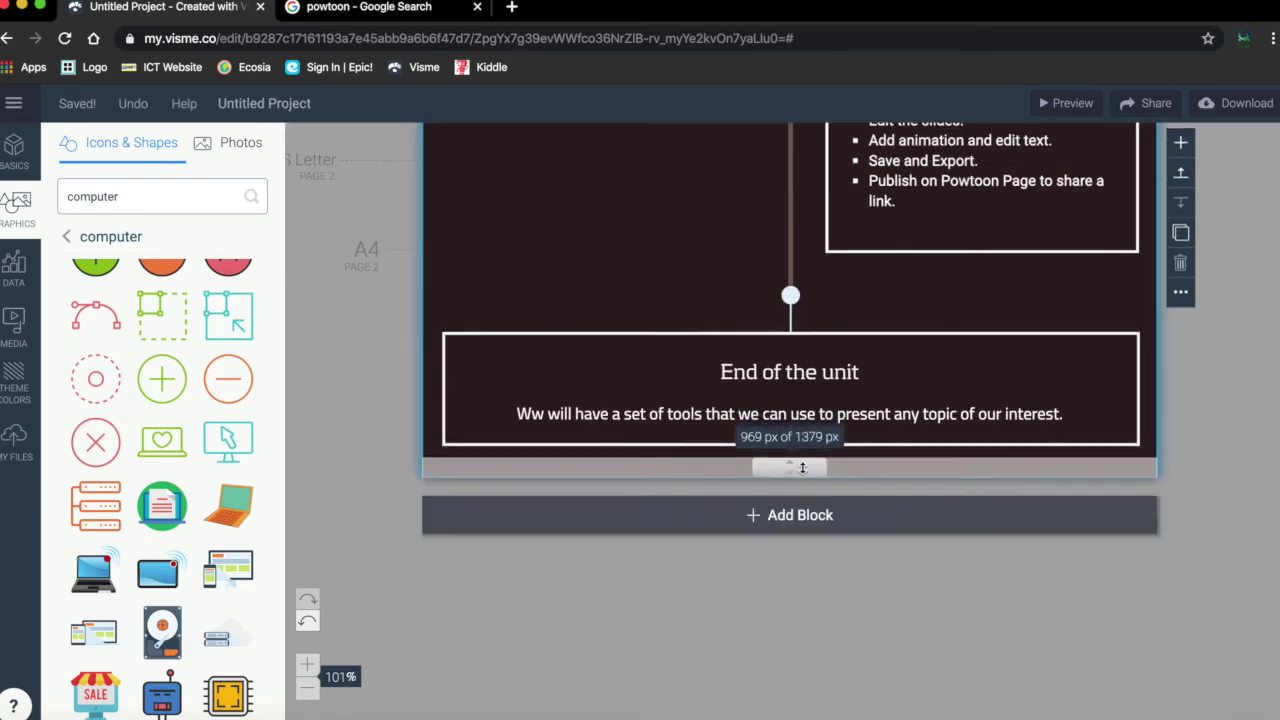
pyautogui.scroll(10, 1245, 209)
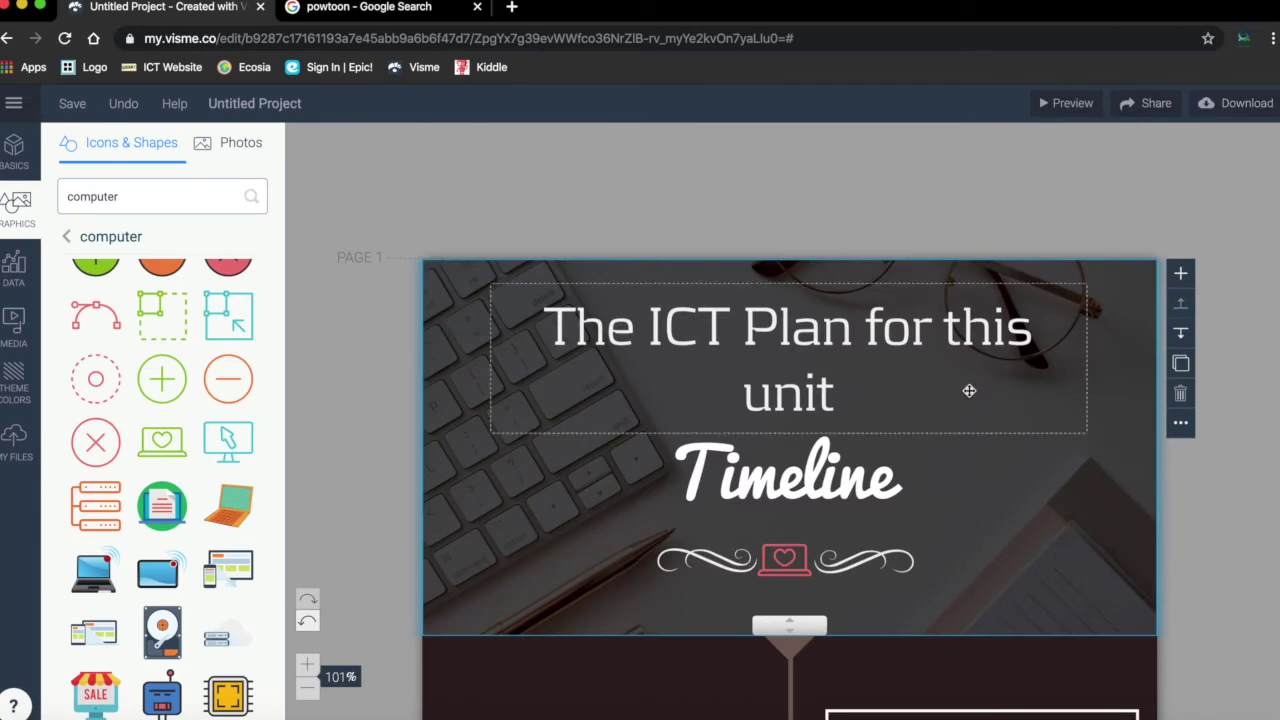
# Save the project as the student's name plus 'Timeline unit 3 - G5' and show the download options.
pyautogui.scroll(-7, 500, 314)
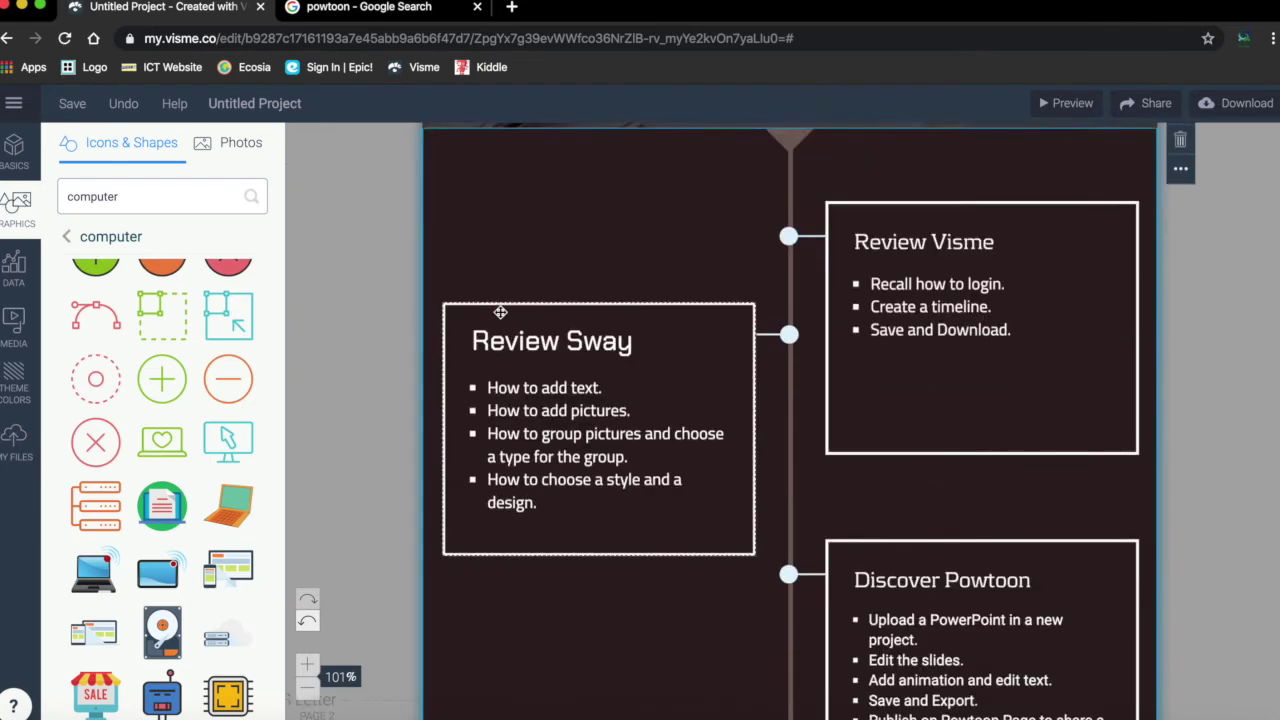
pyautogui.scroll(-5, 499, 316)
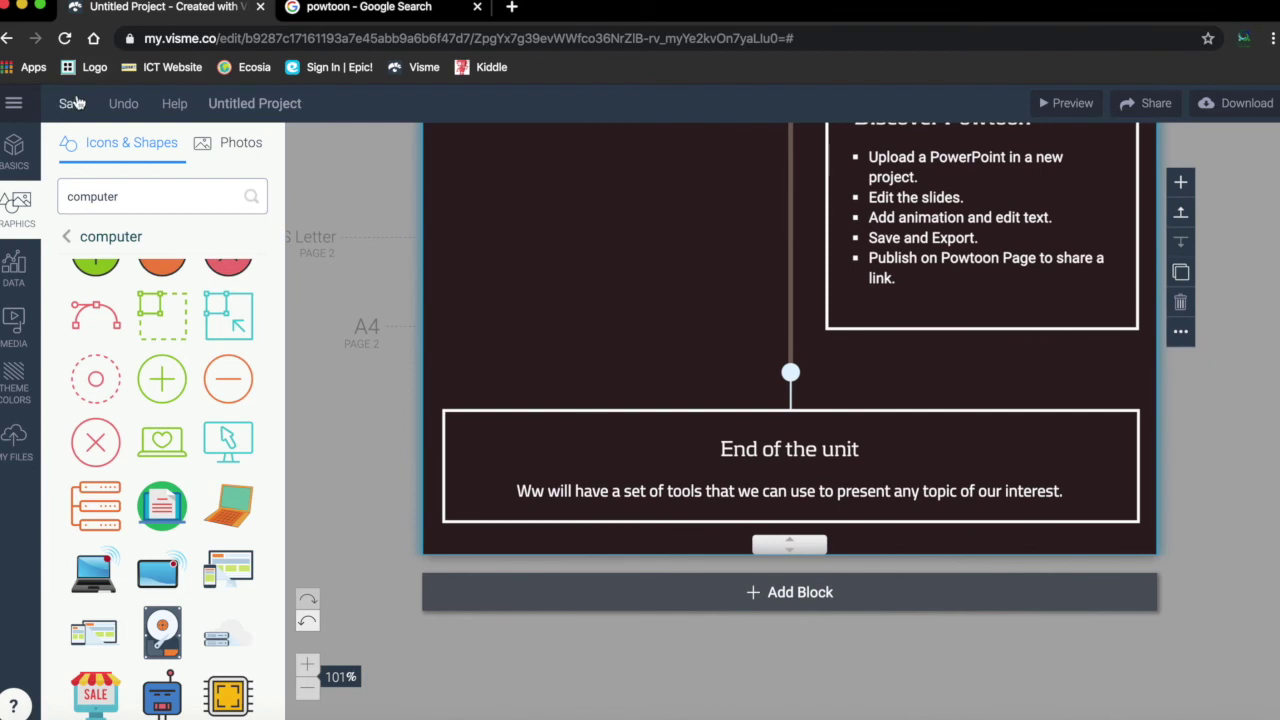
pyautogui.click(248, 106)
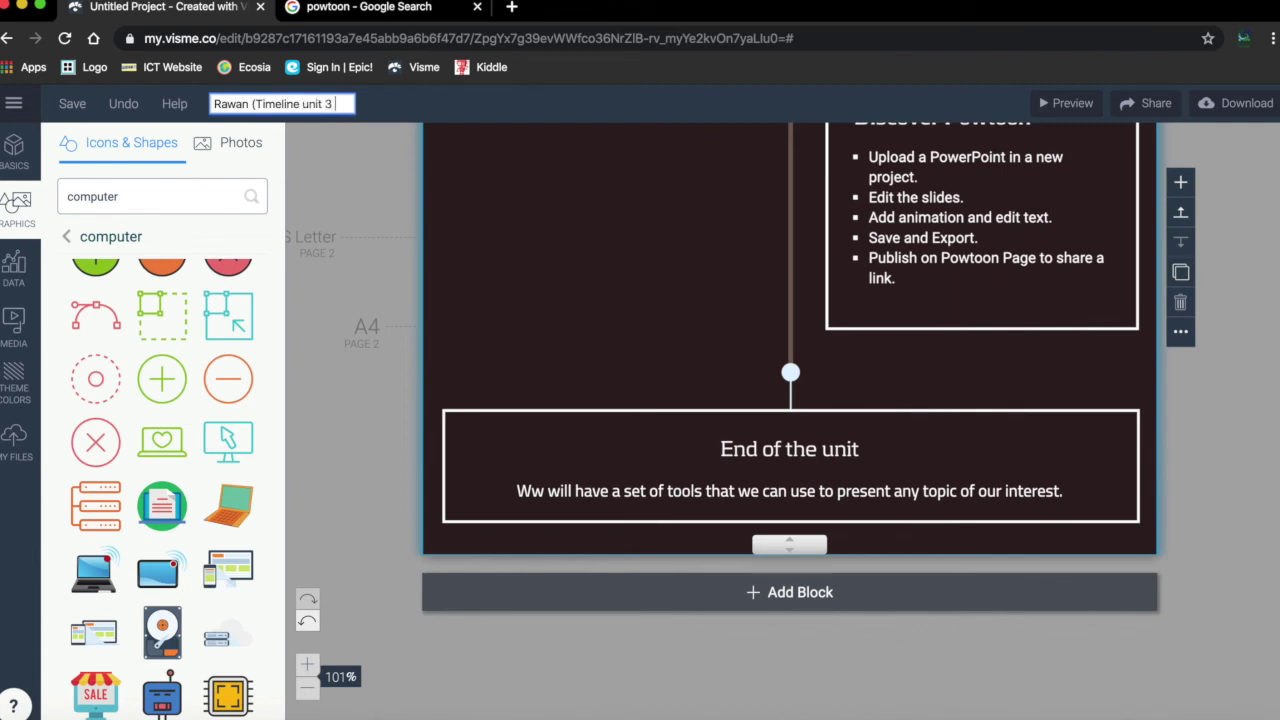
pyautogui.click(72, 104)
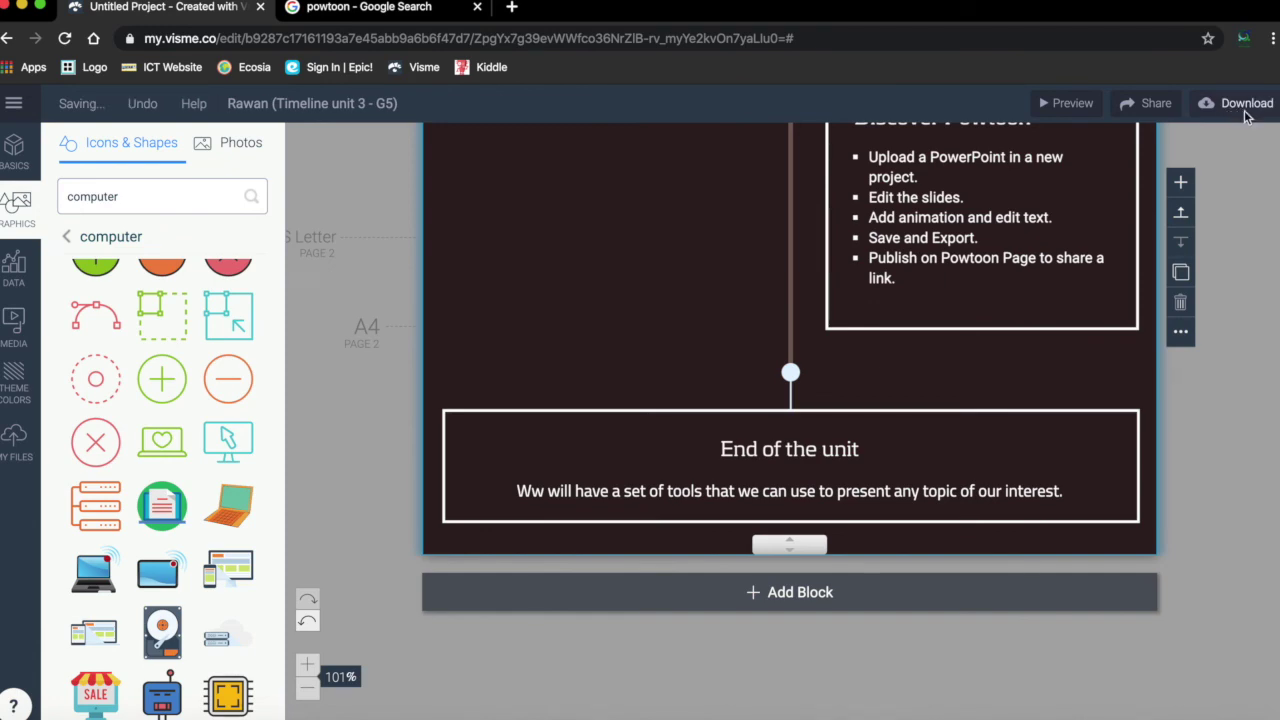
pyautogui.click(1244, 114)
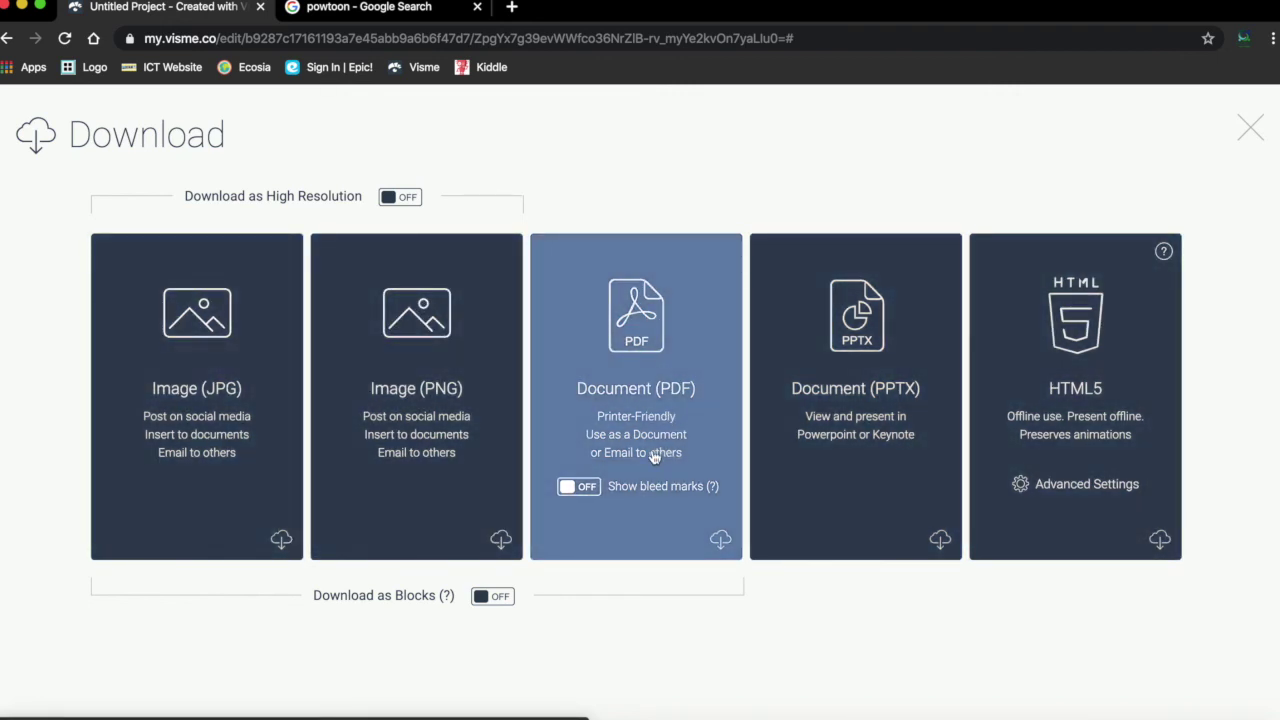
pyautogui.click(1250, 128)
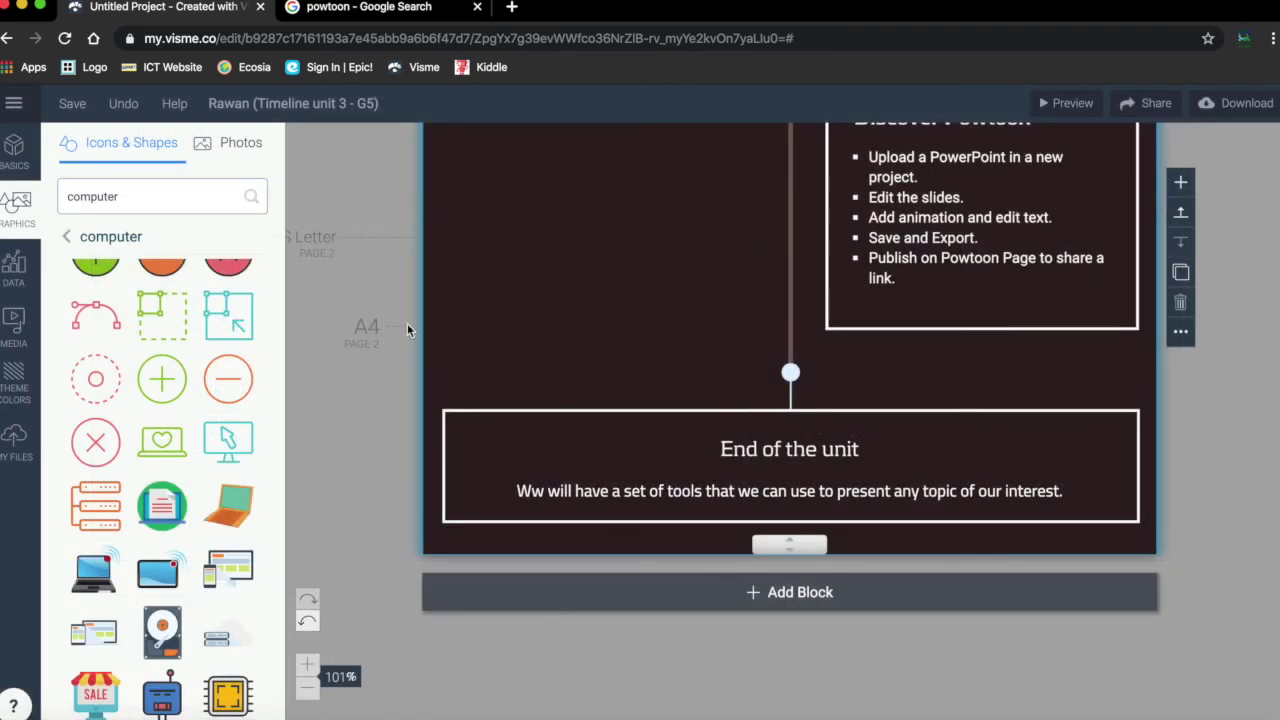
pyautogui.scroll(10, 594, 327)
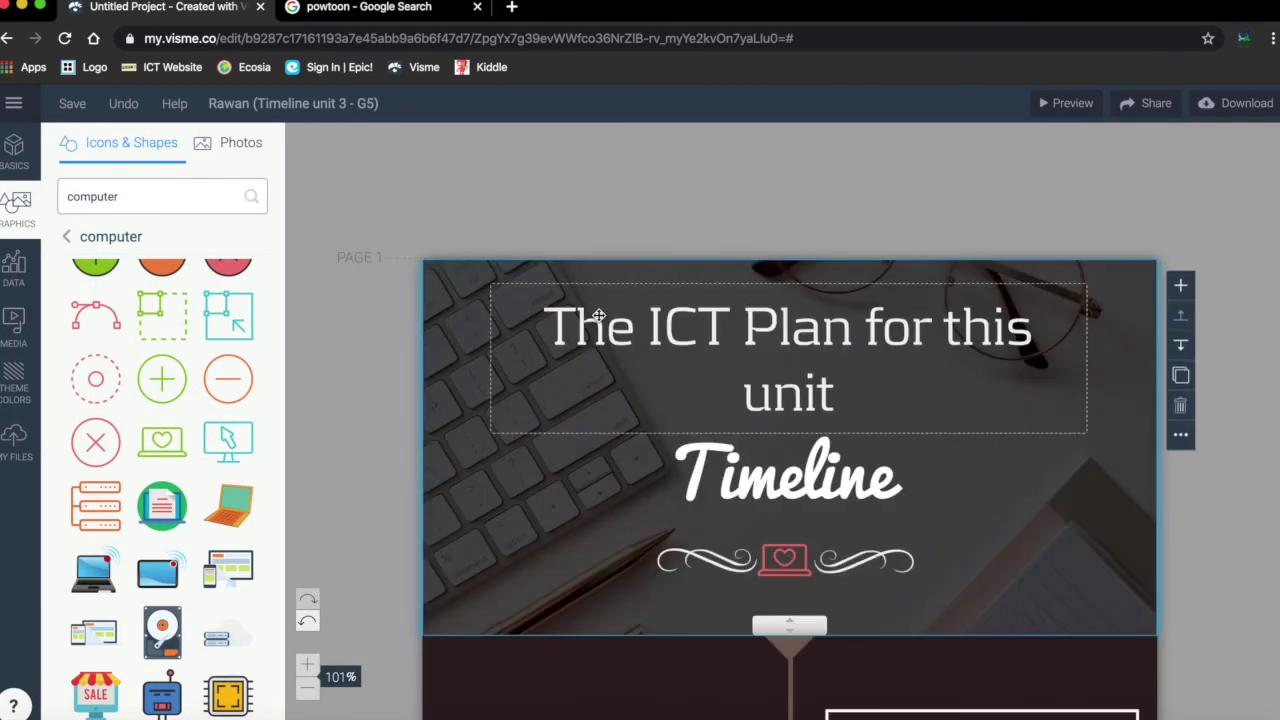